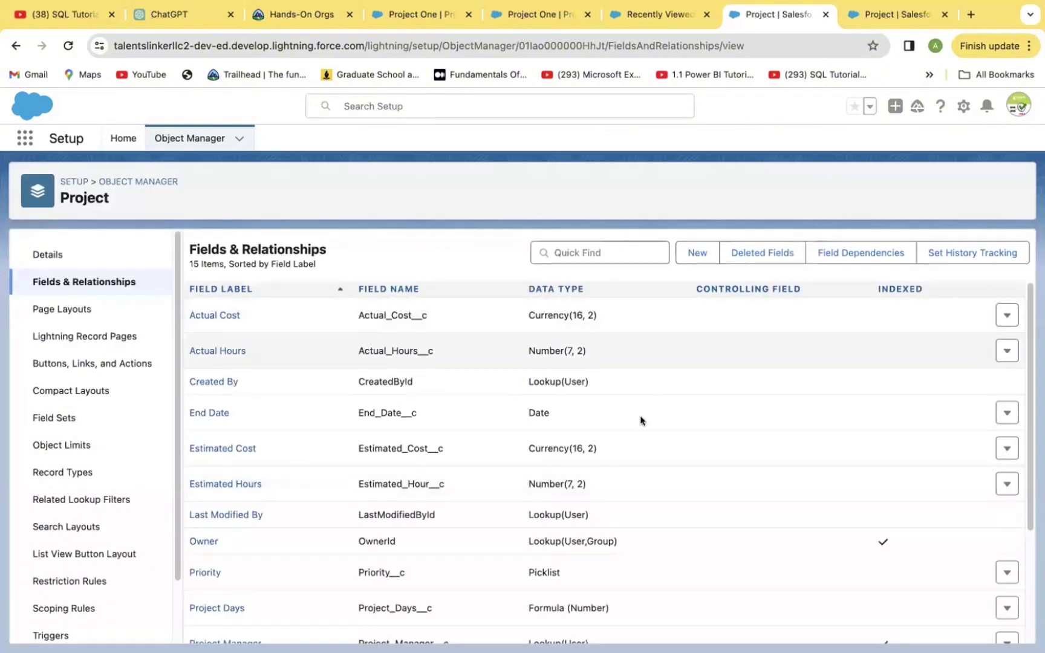
Start a Master-Detail relationship field on Project related to Account.
{"action": "left_click", "coordinate": [693, 254]}
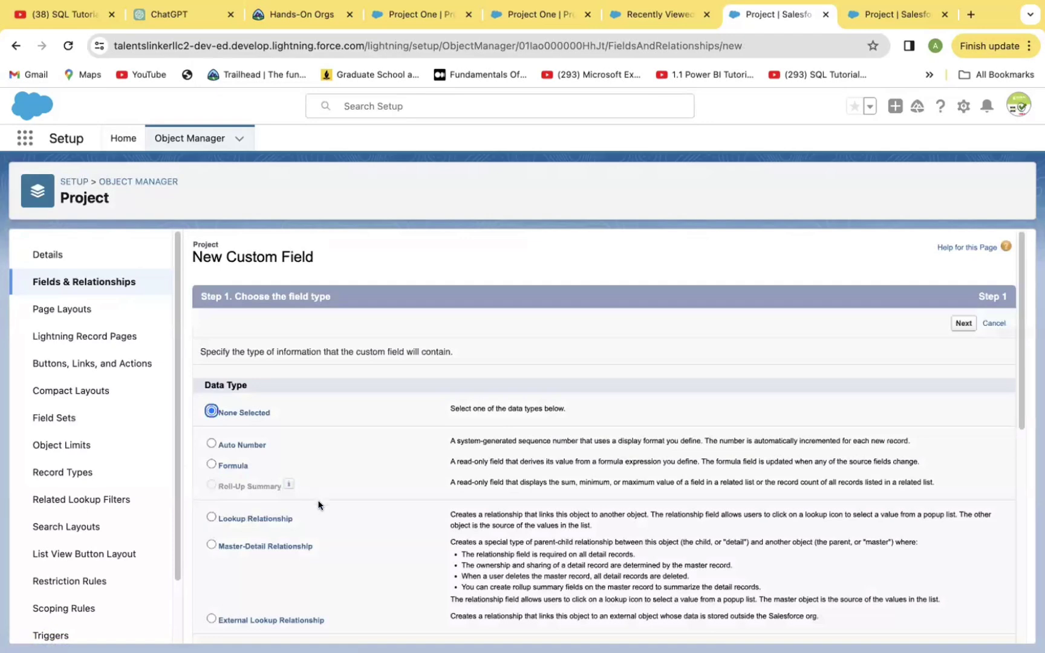
{"action": "left_click", "coordinate": [211, 545]}
{"action": "left_click", "coordinate": [961, 324]}
{"action": "left_click", "coordinate": [546, 380]}
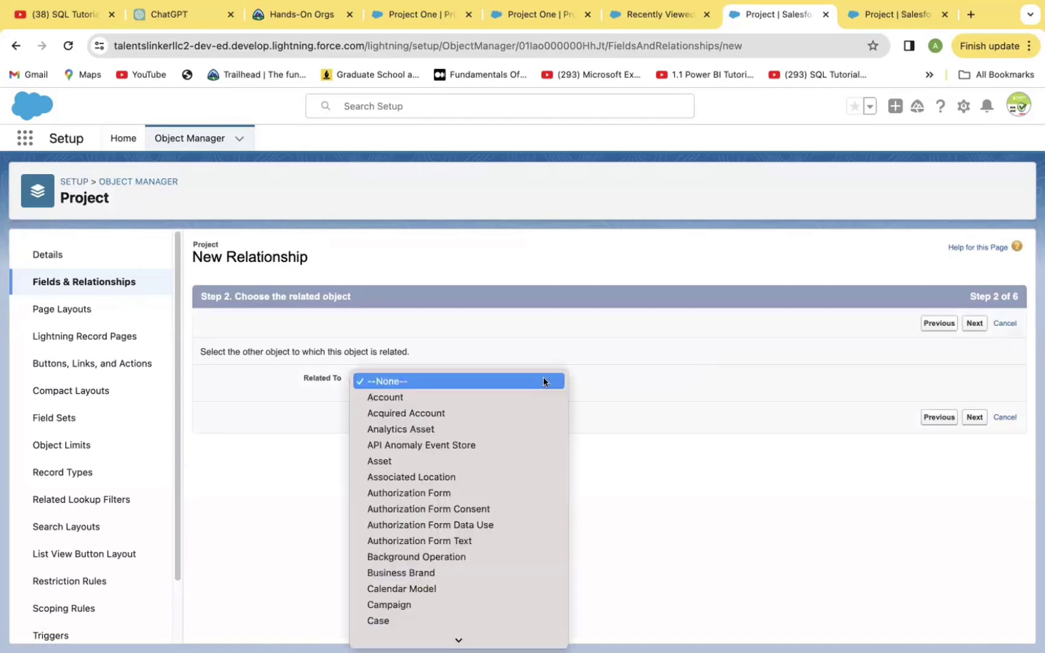
{"action": "left_click", "coordinate": [495, 399]}
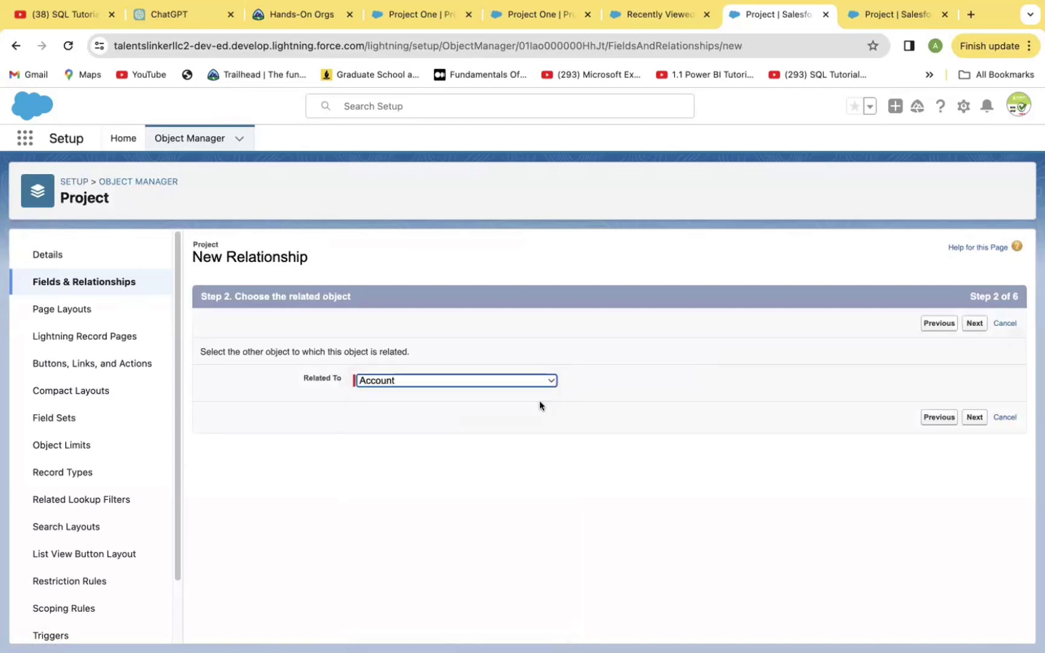
{"action": "left_click", "coordinate": [975, 417]}
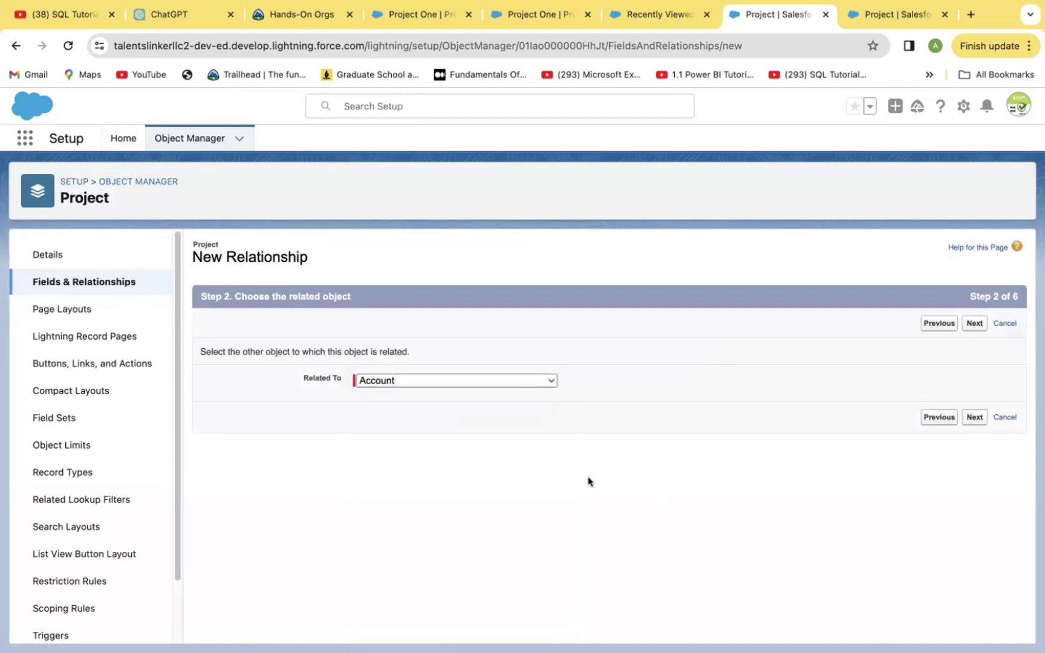
Name the field Account, keep default security and Project Layout, and save it.
{"action": "left_click", "coordinate": [392, 389]}
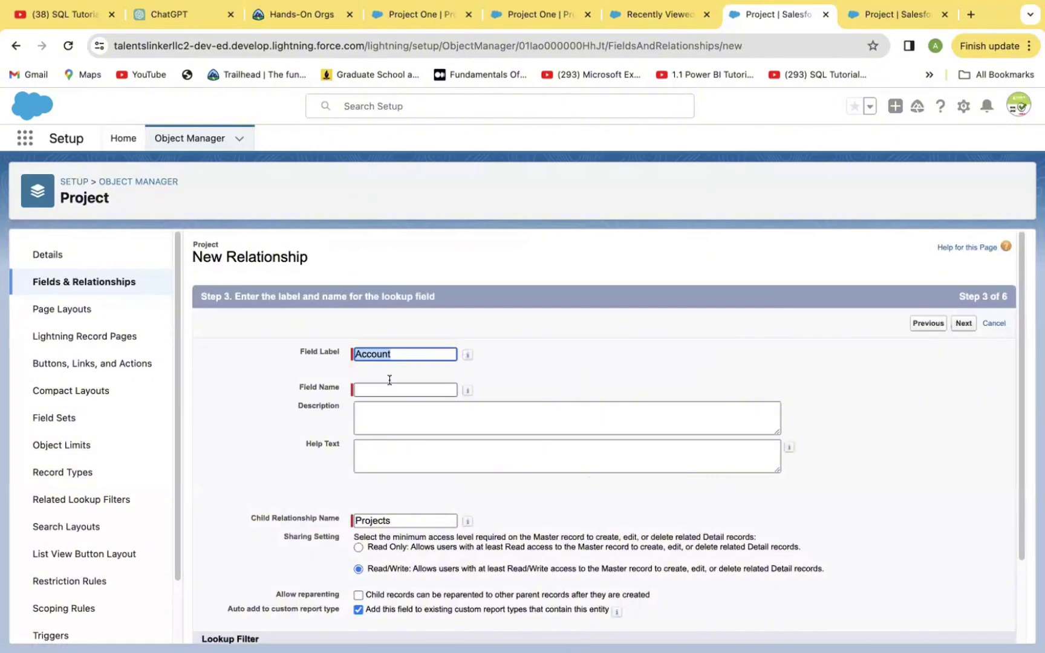
{"action": "left_click", "coordinate": [961, 324]}
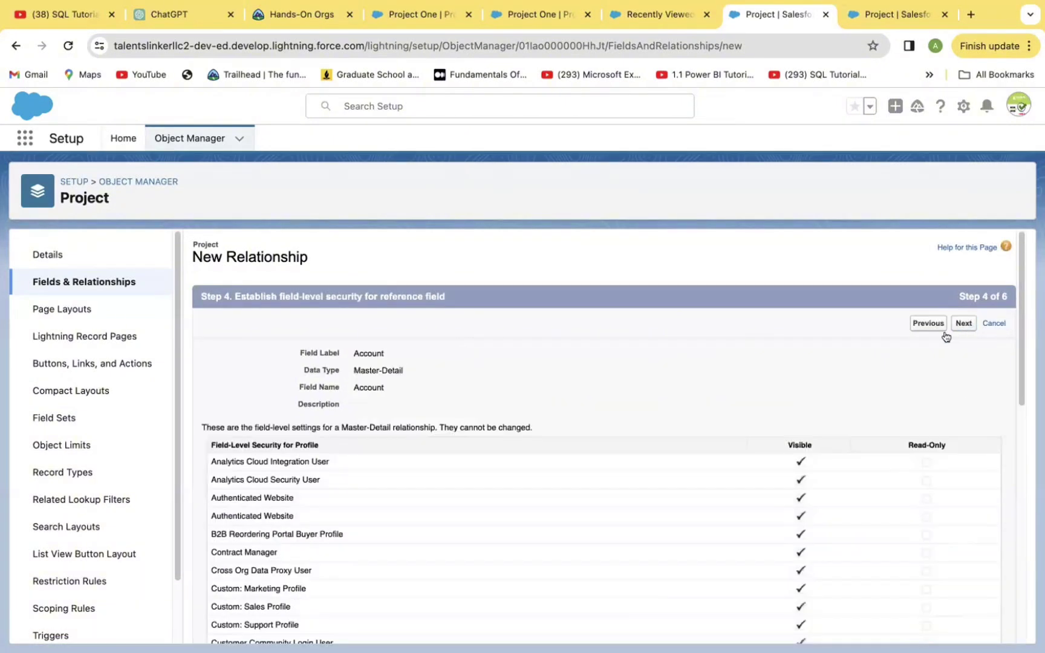
{"action": "left_click", "coordinate": [970, 322]}
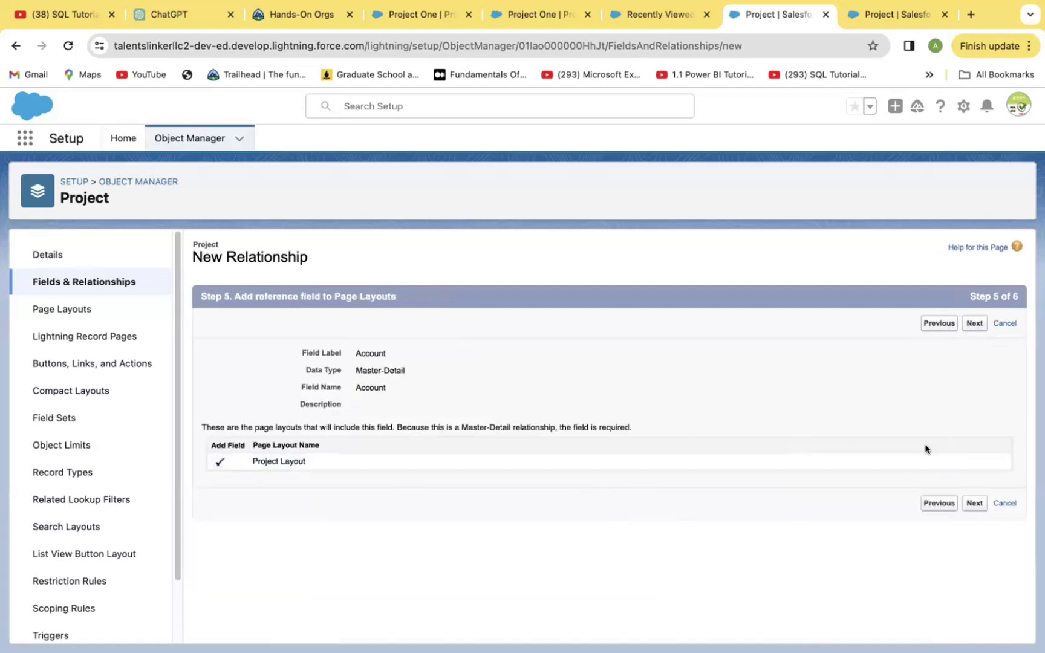
{"action": "left_click", "coordinate": [973, 504]}
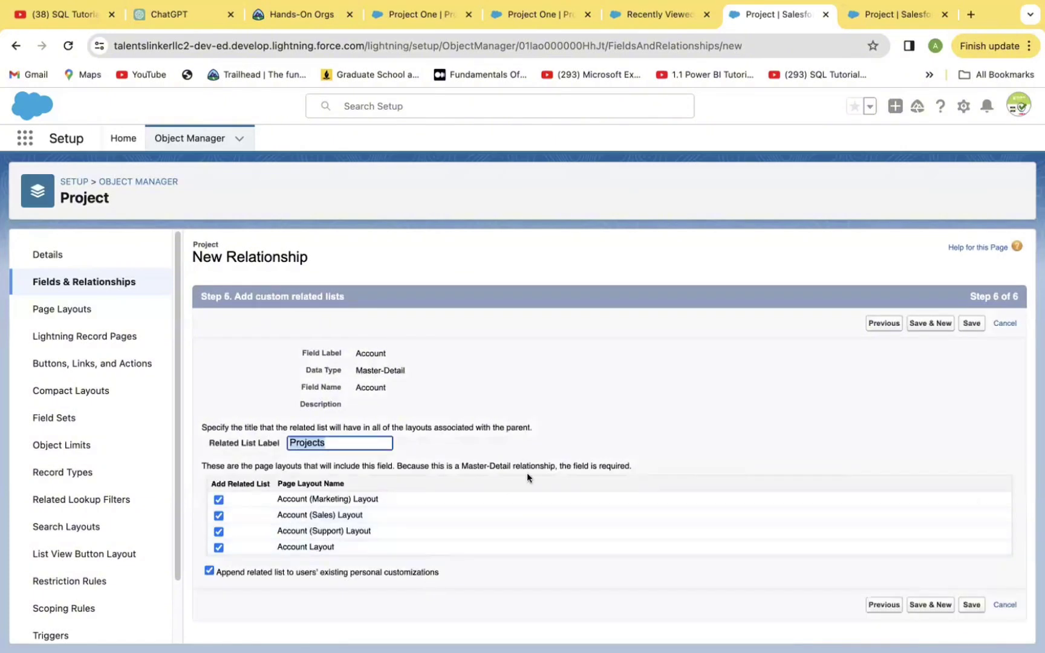
{"action": "left_click", "coordinate": [932, 607]}
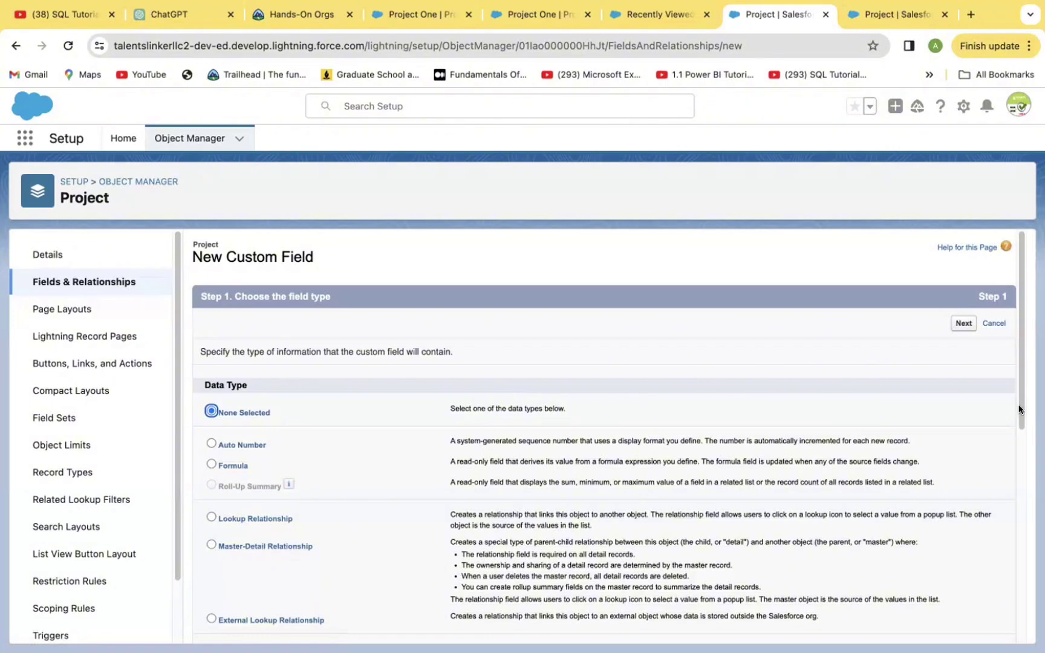
Choose Currency as the new field's data type.
{"action": "scroll", "coordinate": [1020, 410], "scroll_direction": "down", "scroll_amount": 5}
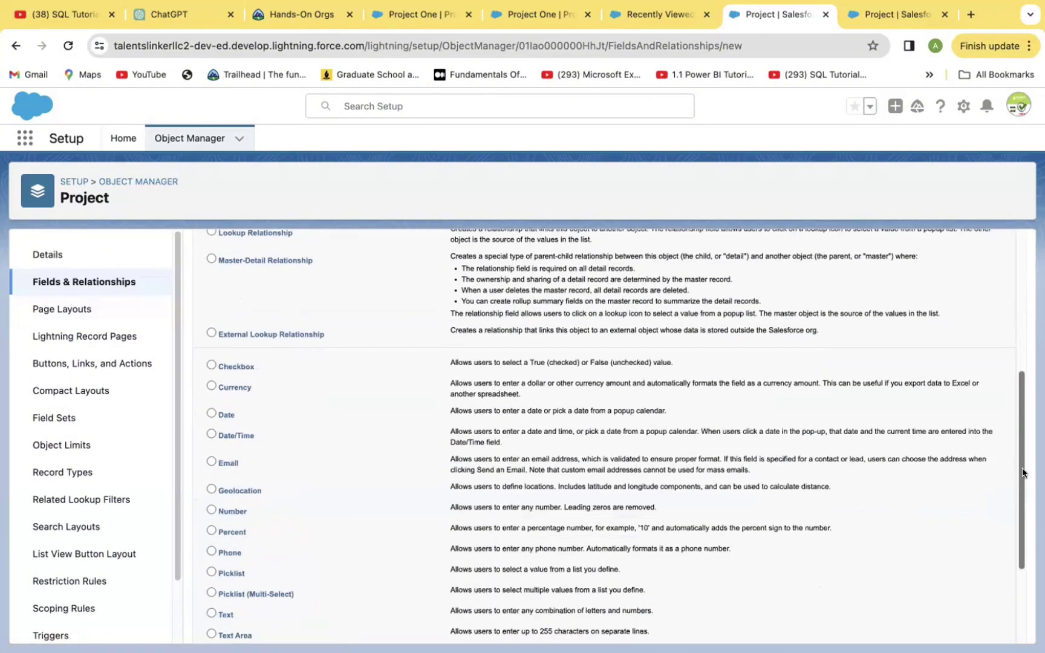
{"action": "scroll", "coordinate": [1020, 478], "scroll_direction": "down", "scroll_amount": 1}
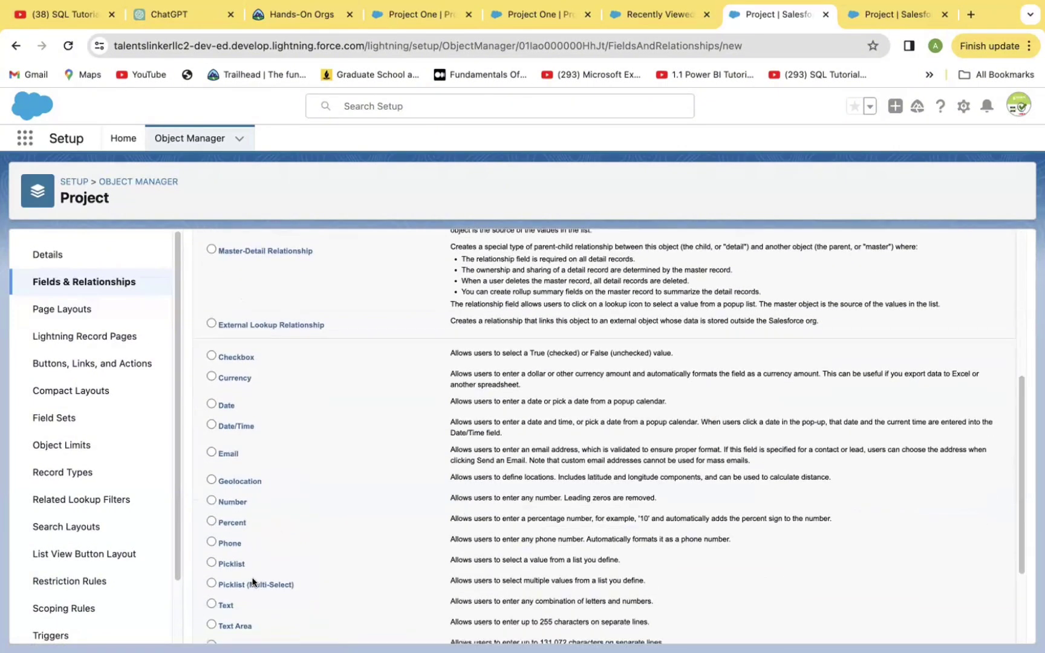
{"action": "scroll", "coordinate": [261, 544], "scroll_direction": "up", "scroll_amount": 2}
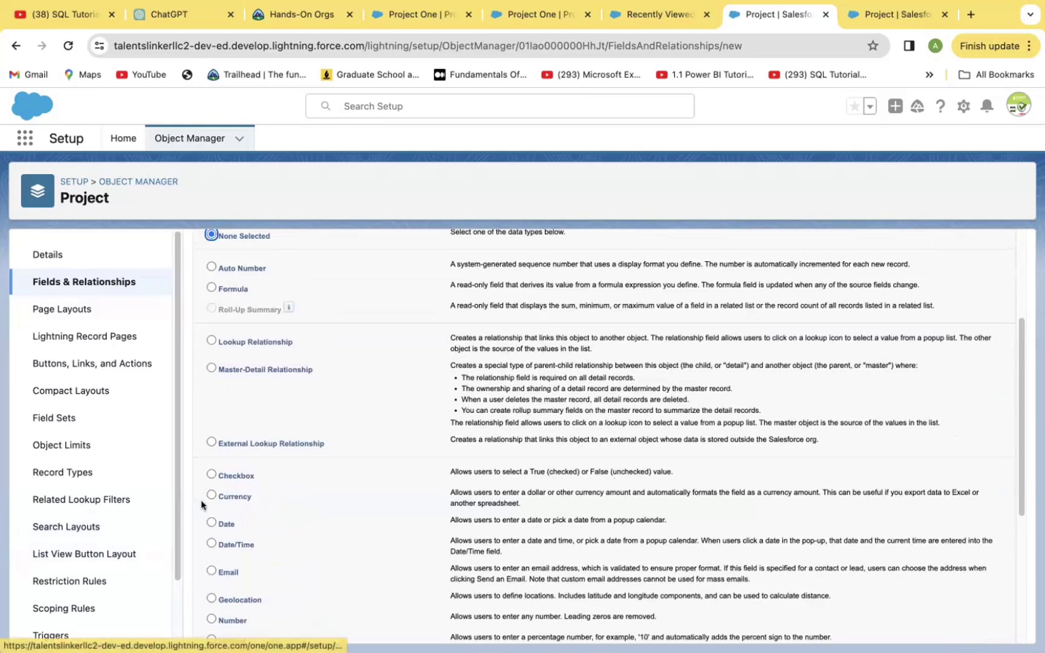
{"action": "left_click", "coordinate": [211, 494]}
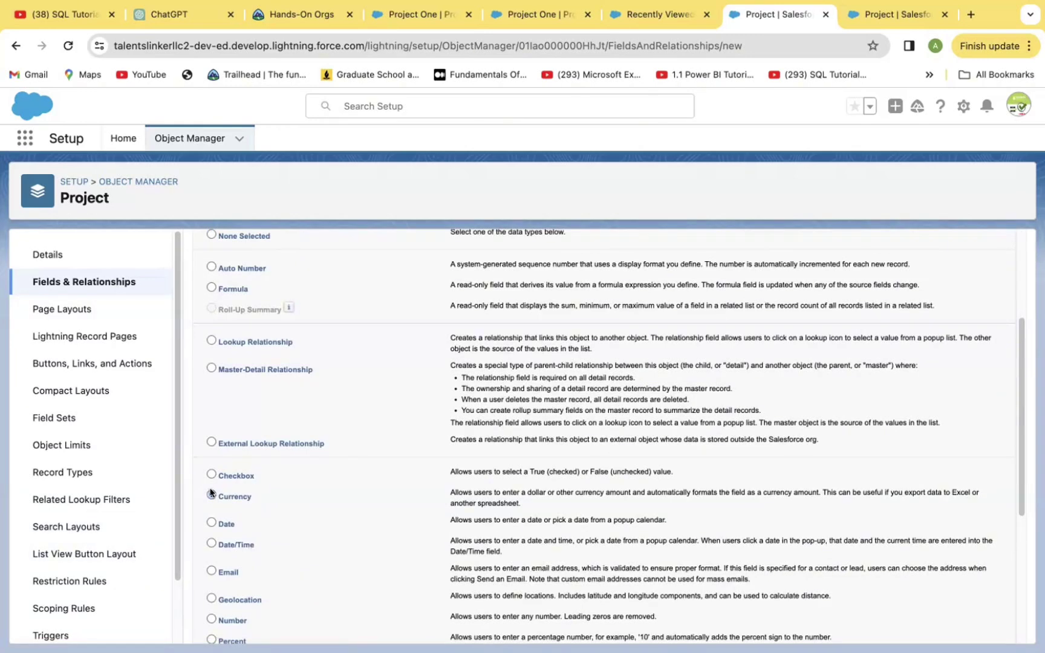
{"action": "scroll", "coordinate": [210, 493], "scroll_direction": "down", "scroll_amount": 5}
{"action": "left_click", "coordinate": [962, 626]}
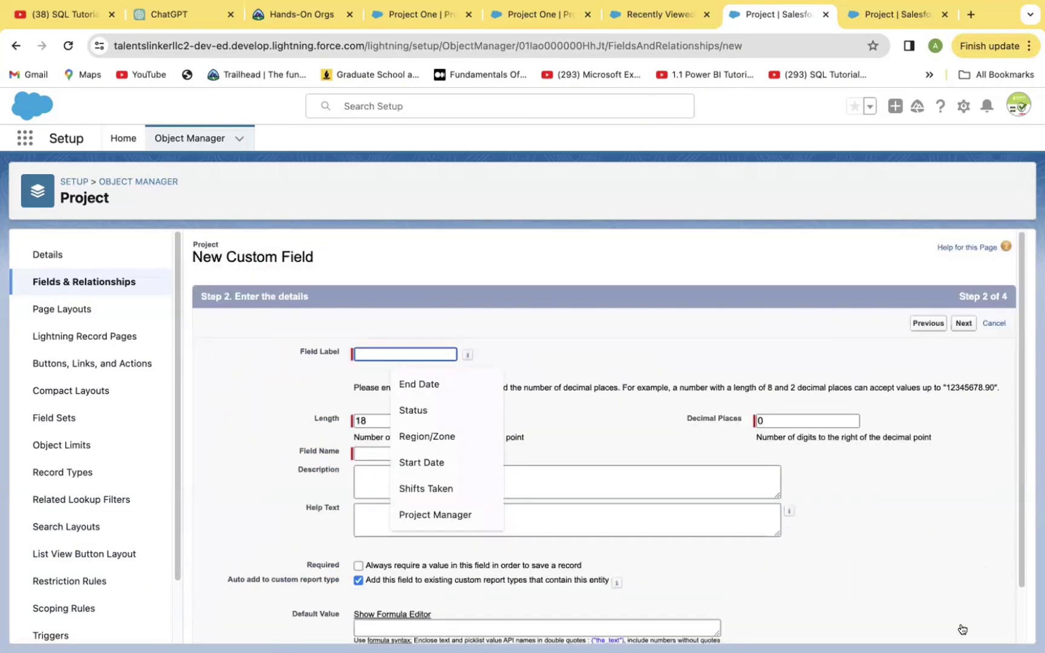
Label the currency field 'Contigency' with length 7, 2 decimal places, and default visibility.
{"action": "type", "text": "Co"}
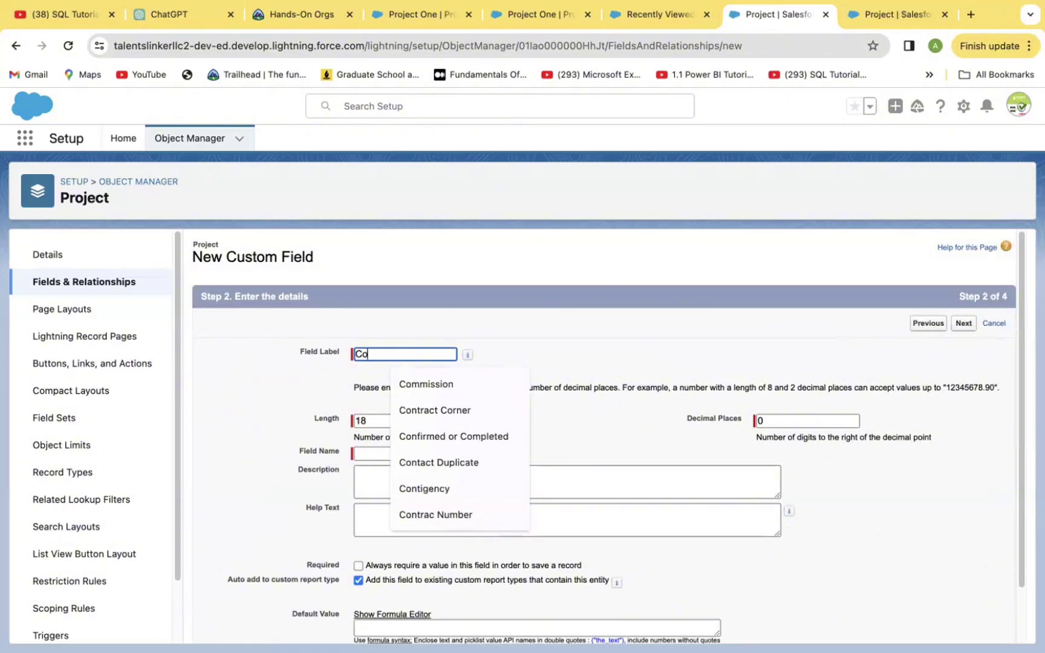
{"action": "type", "text": "ntig"}
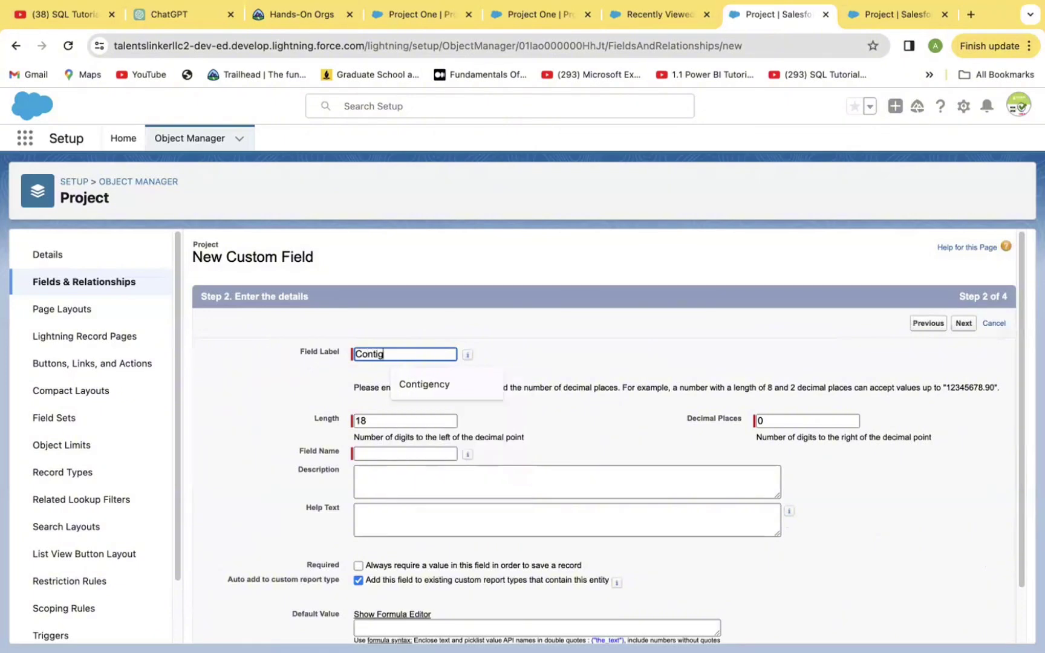
{"action": "type", "text": "ency"}
{"action": "key", "text": "Tab"}
{"action": "key", "text": "BackSpace"}
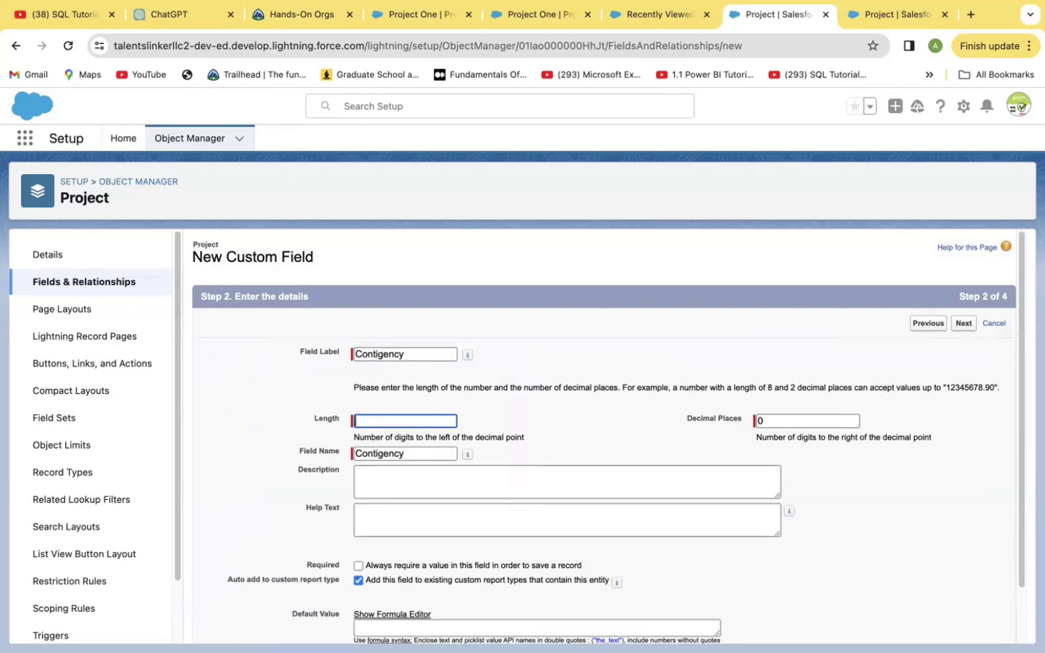
{"action": "type", "text": "7"}
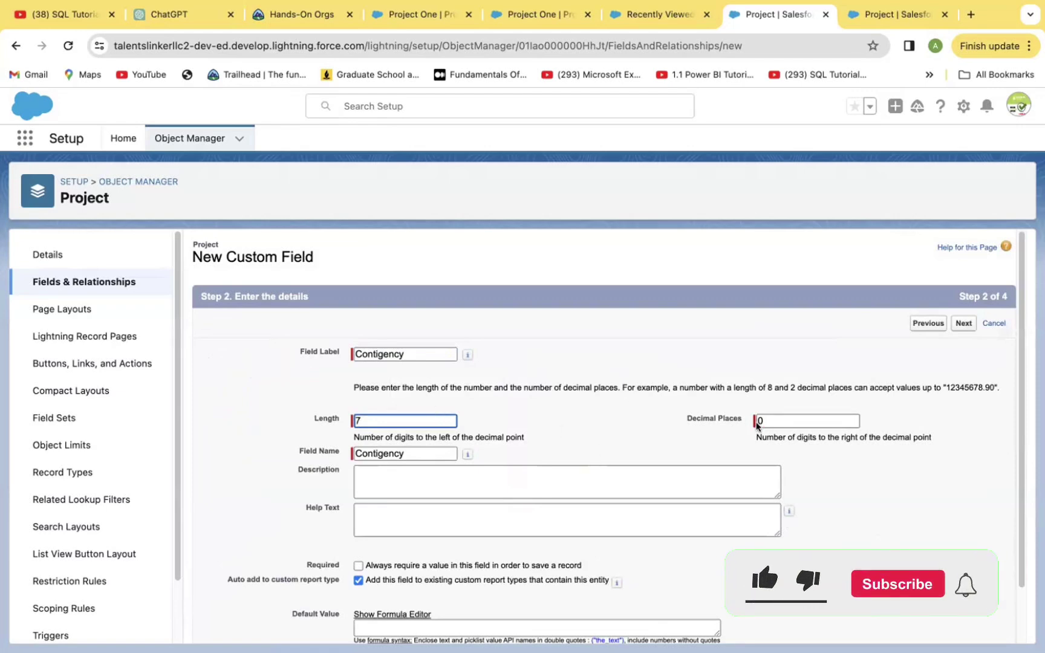
{"action": "left_click", "coordinate": [763, 420]}
{"action": "key", "text": "BackSpace"}
{"action": "type", "text": "2"}
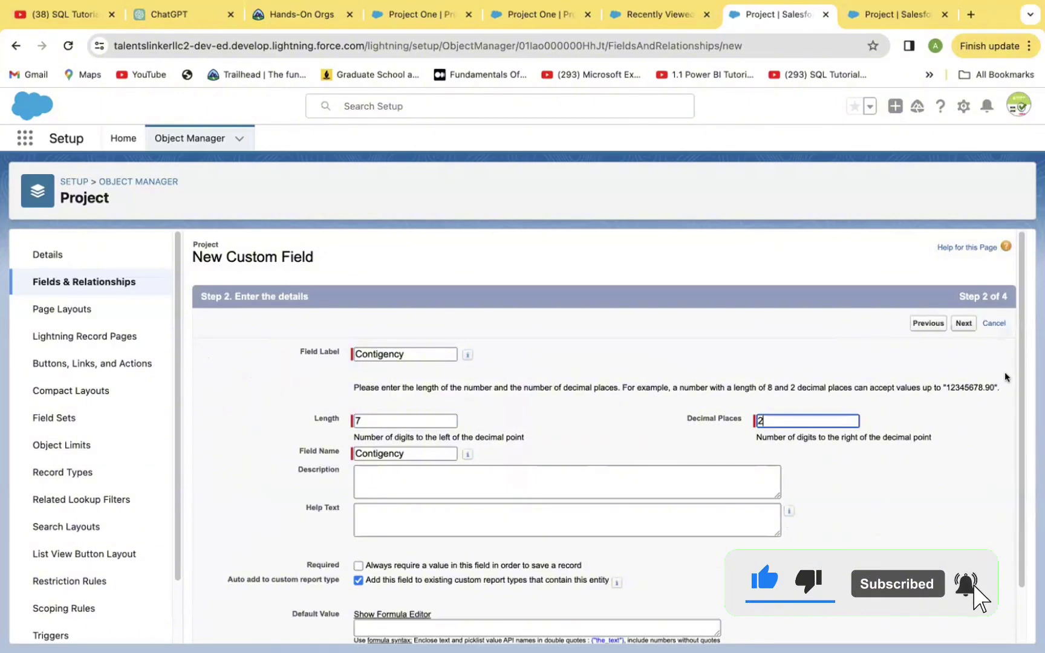
{"action": "left_click", "coordinate": [960, 321]}
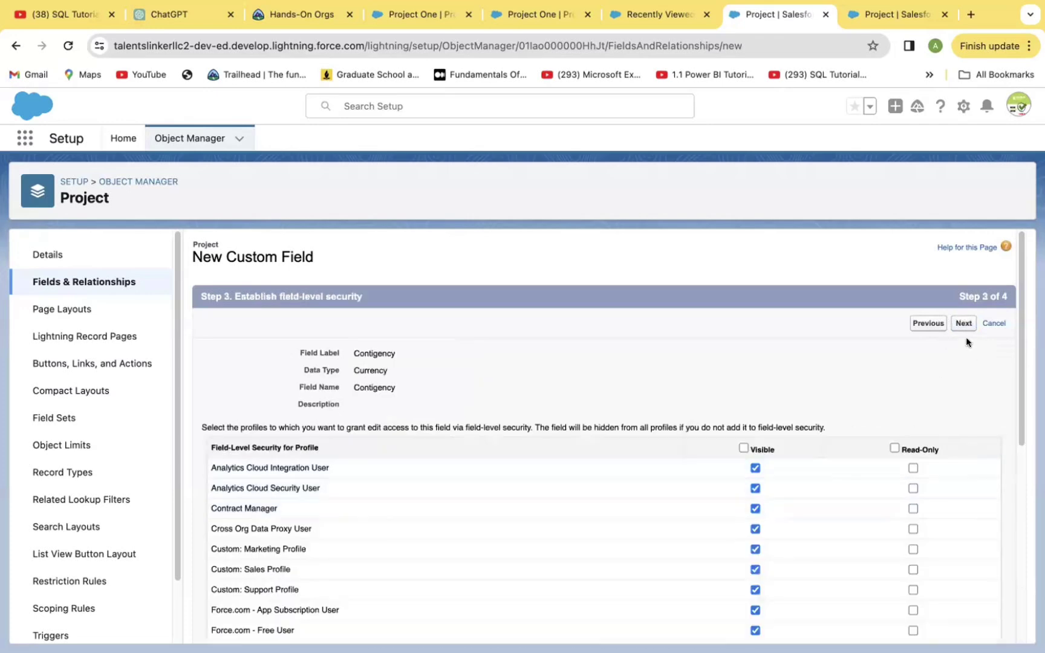
{"action": "left_click", "coordinate": [961, 324]}
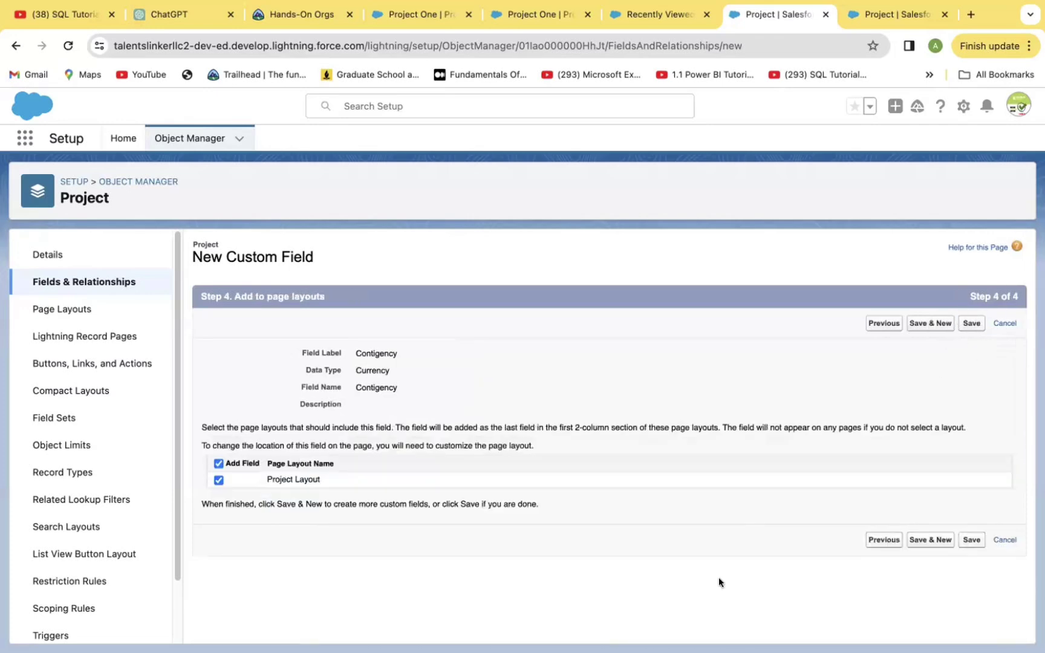
Save the Contigency currency field on Project Layout and begin a new custom field.
{"action": "left_click", "coordinate": [930, 540]}
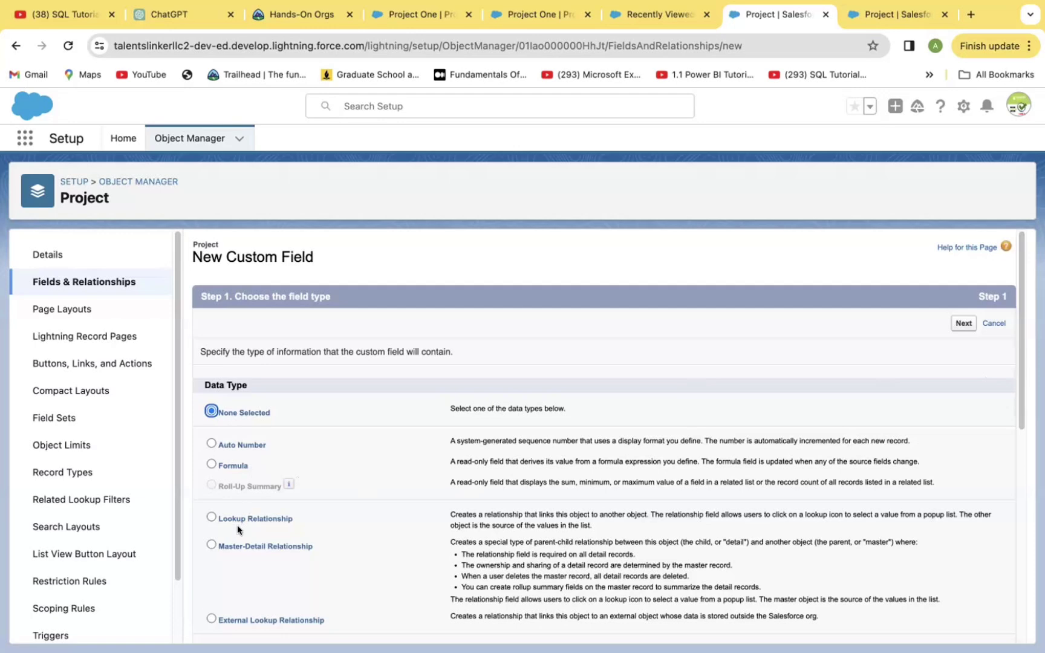
Start a Lookup Relationship field on Project related to Contact.
{"action": "scroll", "coordinate": [1021, 436], "scroll_direction": "down", "scroll_amount": 6}
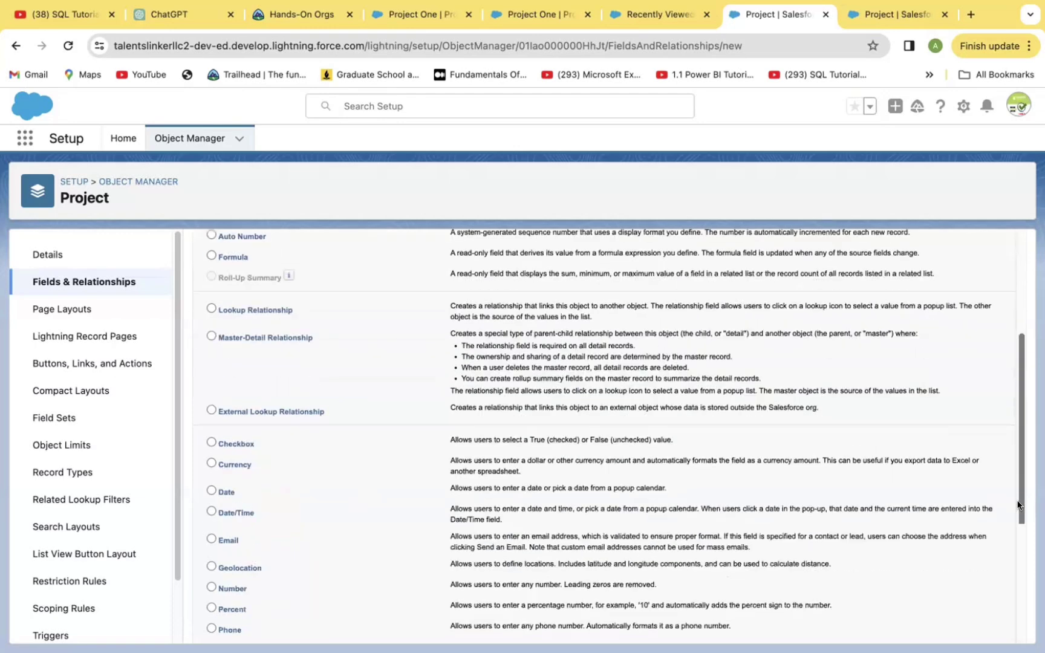
{"action": "left_click_drag", "start_coordinate": [1018, 505], "coordinate": [1006, 424]}
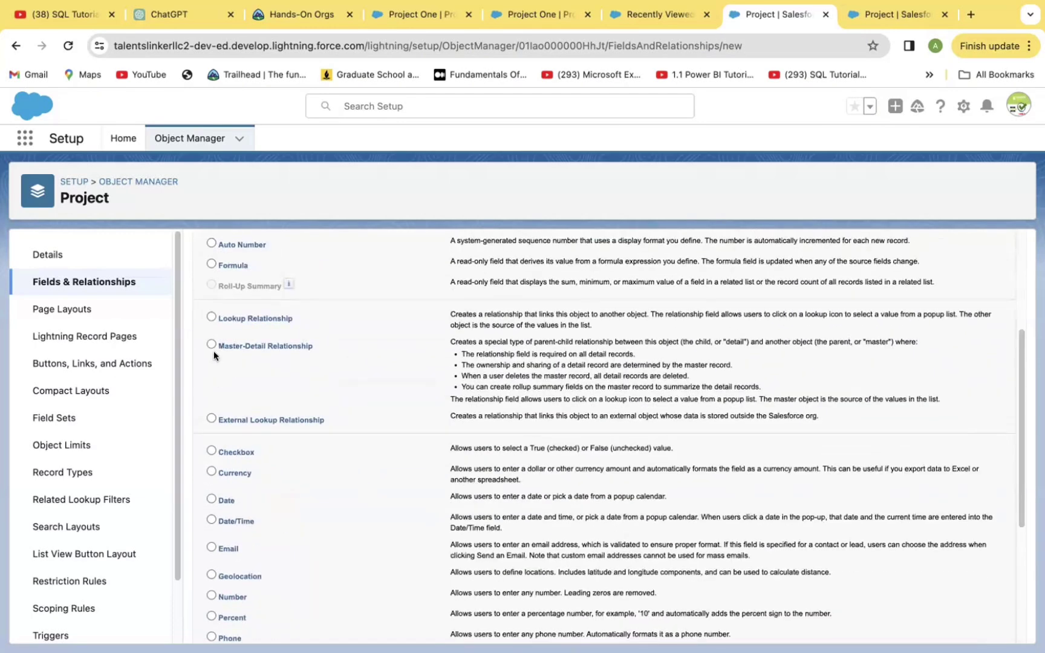
{"action": "left_click", "coordinate": [211, 317]}
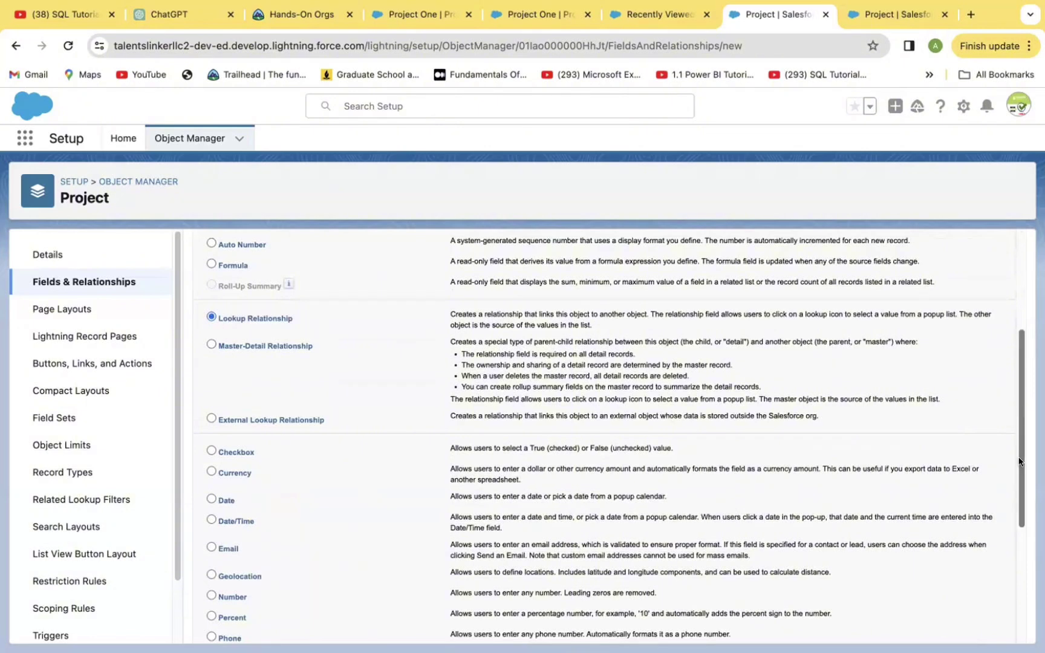
{"action": "left_click_drag", "start_coordinate": [1022, 465], "coordinate": [1020, 586]}
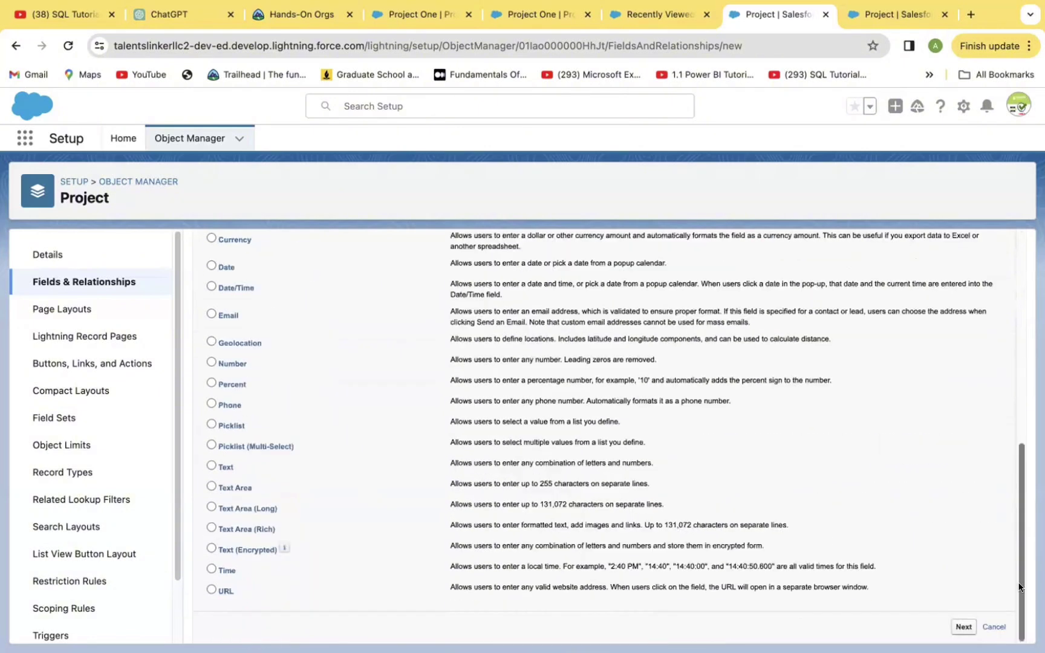
{"action": "left_click", "coordinate": [956, 627]}
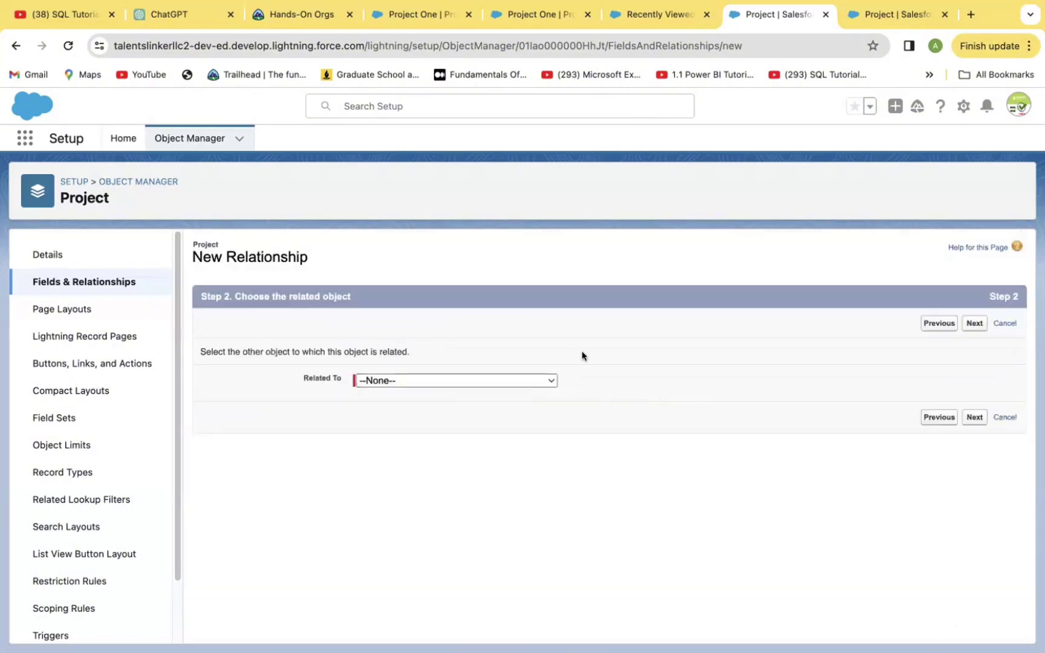
{"action": "left_click", "coordinate": [549, 381]}
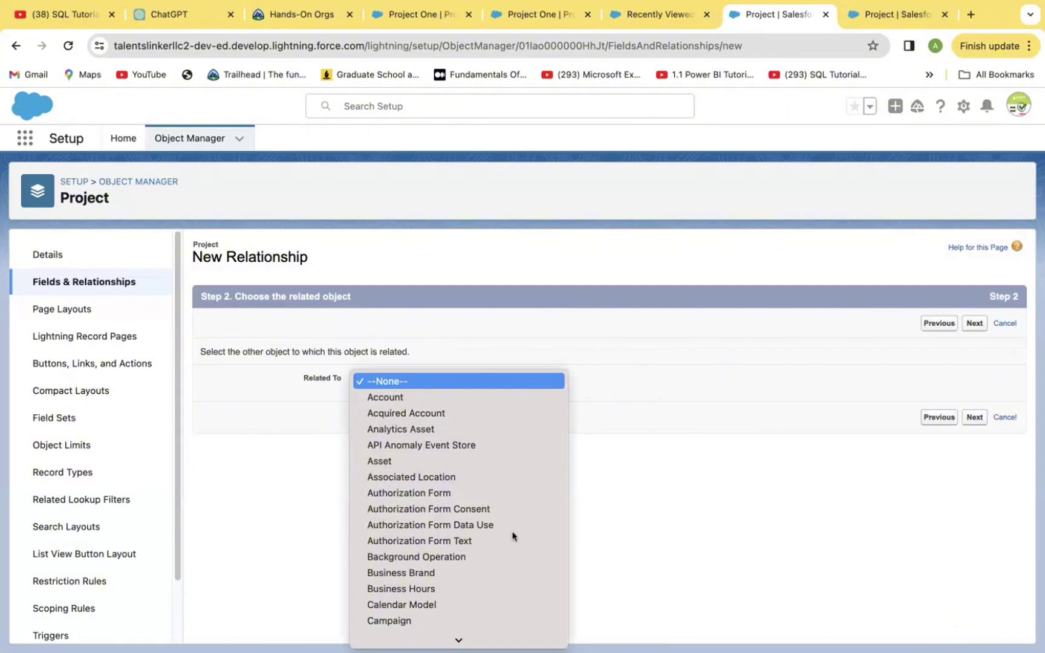
{"action": "scroll", "coordinate": [508, 571], "scroll_direction": "down", "scroll_amount": 1}
{"action": "scroll", "coordinate": [460, 556], "scroll_direction": "down", "scroll_amount": 3}
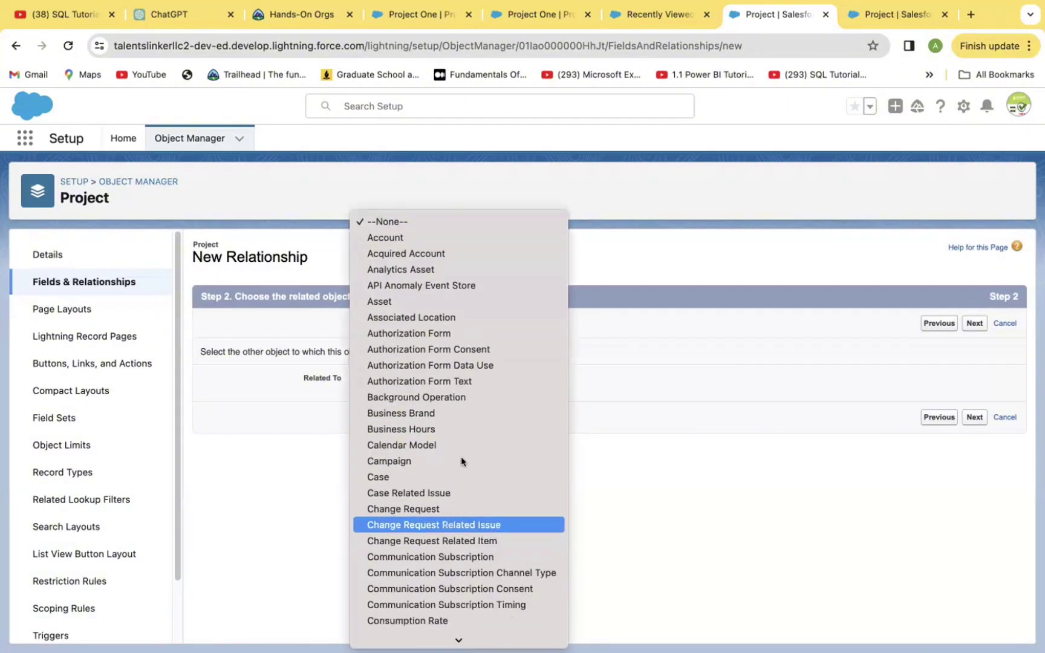
{"action": "scroll", "coordinate": [475, 605], "scroll_direction": "down", "scroll_amount": 10}
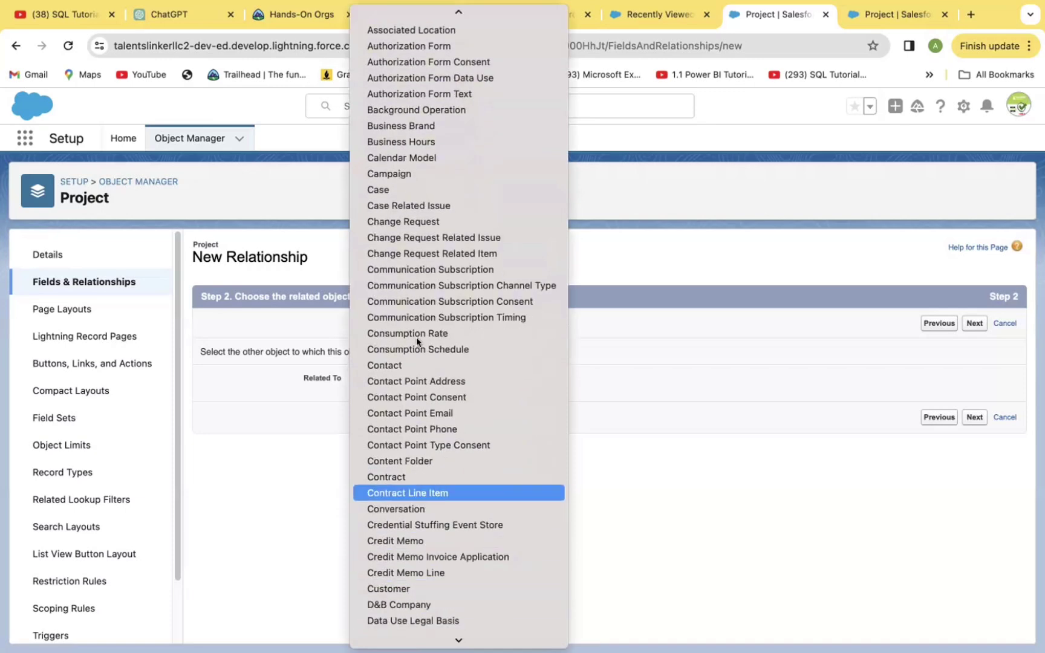
{"action": "left_click", "coordinate": [412, 365]}
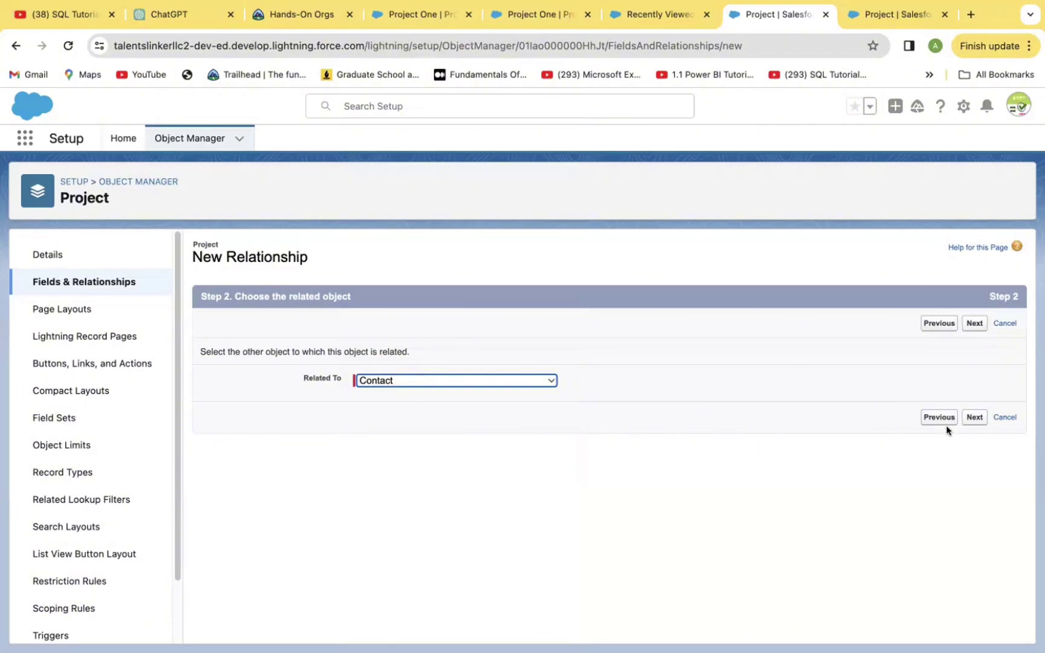
Name the lookup Contact, keep default security, layouts and 'Projects' related list, and save.
{"action": "left_click", "coordinate": [974, 416]}
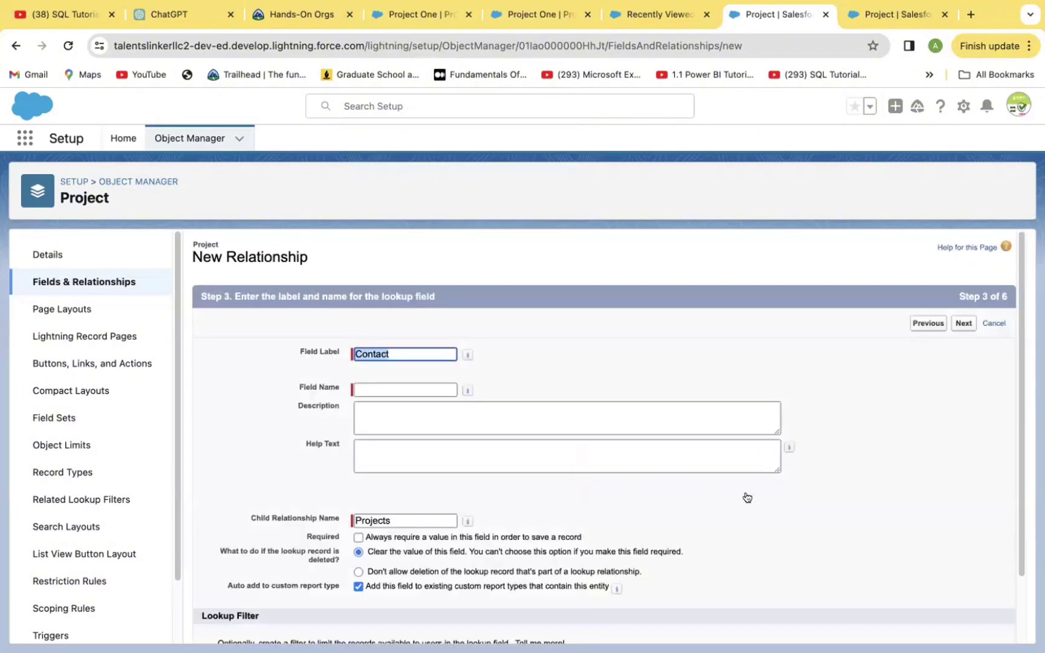
{"action": "left_click", "coordinate": [374, 388]}
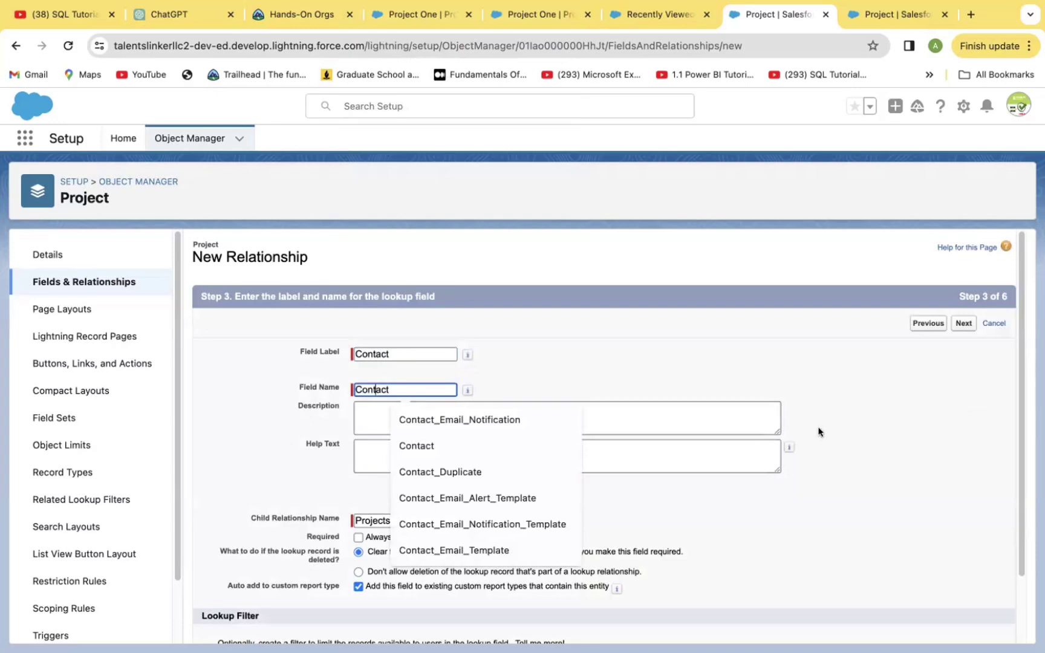
{"action": "left_click", "coordinate": [914, 450]}
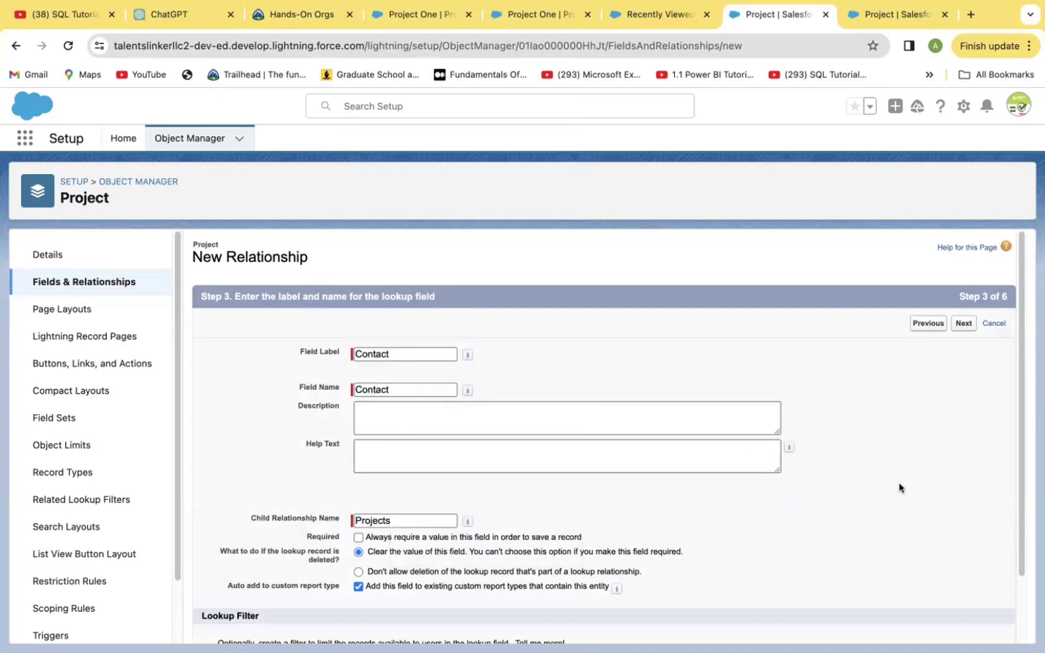
{"action": "left_click", "coordinate": [964, 325]}
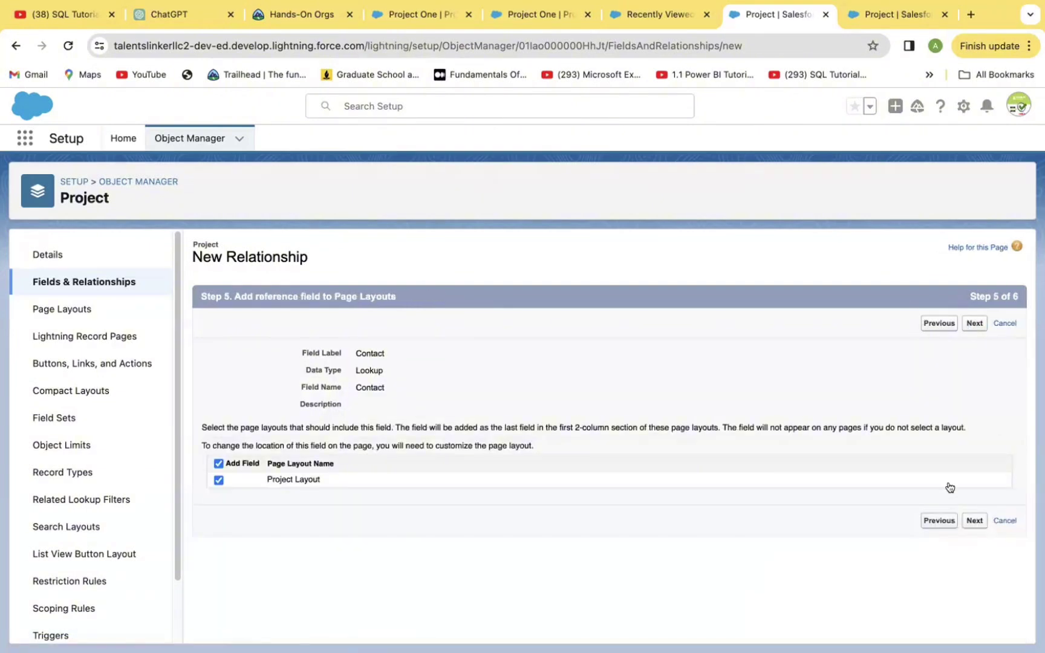
{"action": "left_click", "coordinate": [975, 521]}
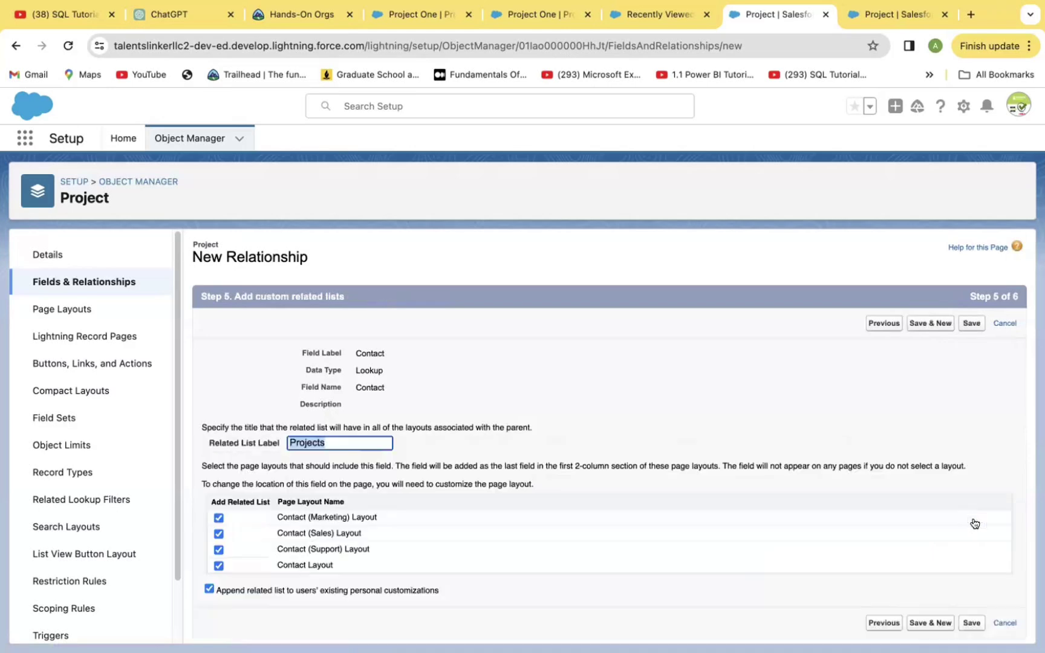
{"action": "left_click", "coordinate": [919, 624]}
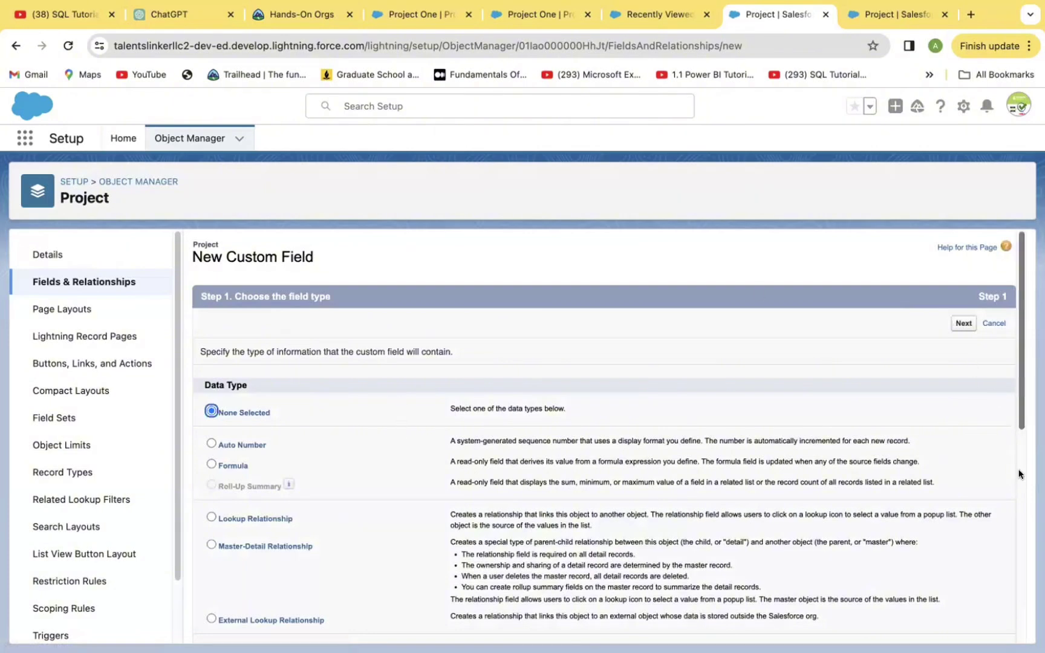
Choose Email as the new field's data type.
{"action": "scroll", "coordinate": [1020, 472], "scroll_direction": "down", "scroll_amount": 5}
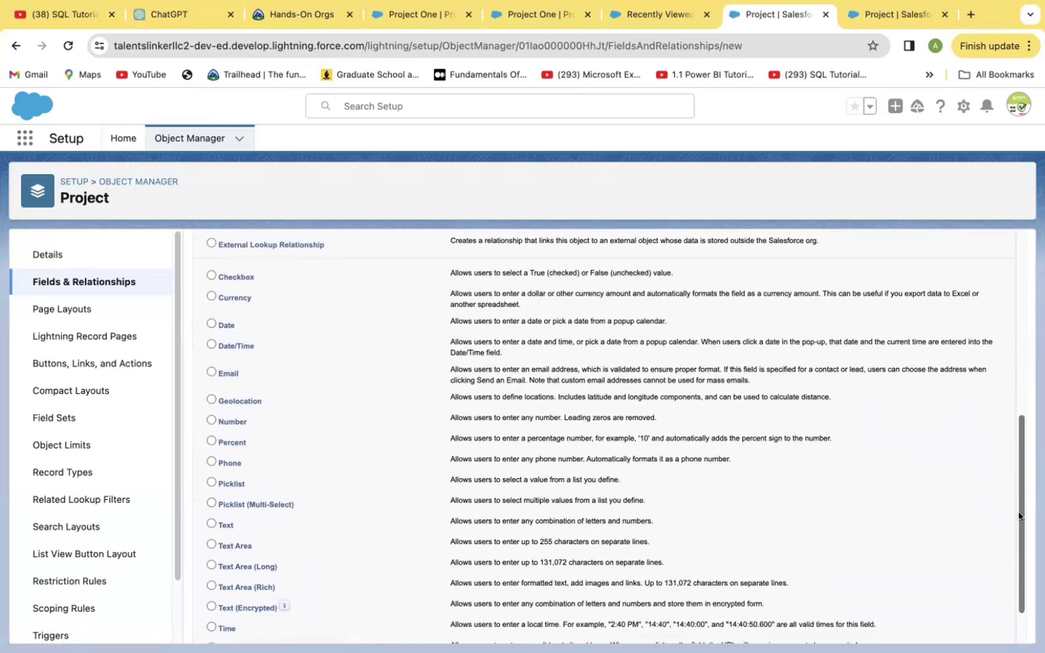
{"action": "scroll", "coordinate": [1020, 527], "scroll_direction": "down", "scroll_amount": 3}
{"action": "left_click_drag", "start_coordinate": [1018, 546], "coordinate": [1020, 510]}
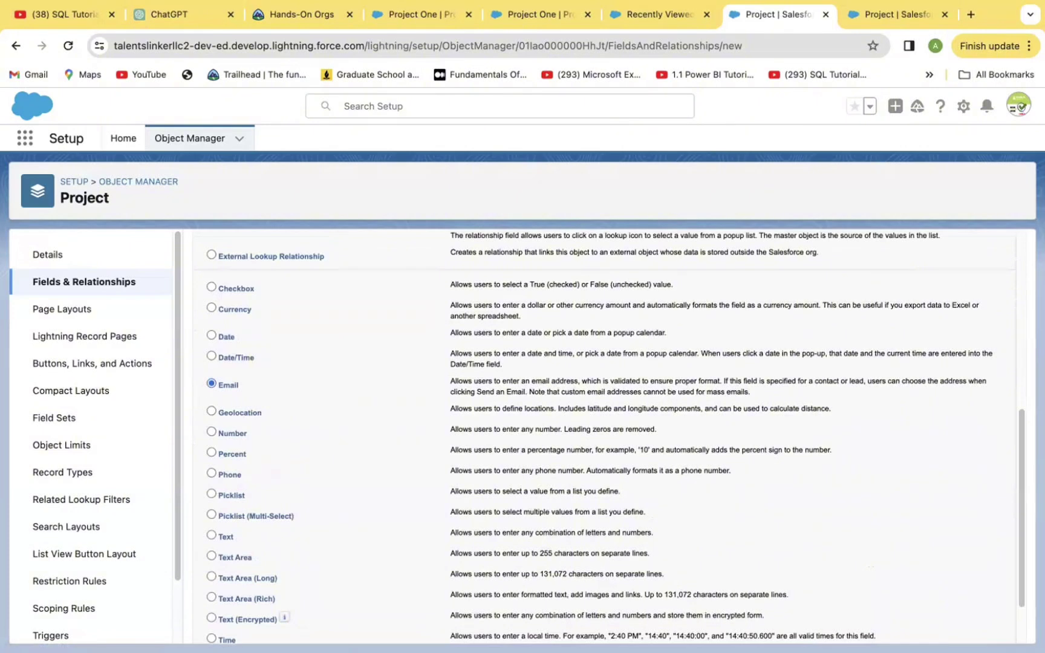
{"action": "left_click_drag", "start_coordinate": [1017, 596], "coordinate": [1016, 629]}
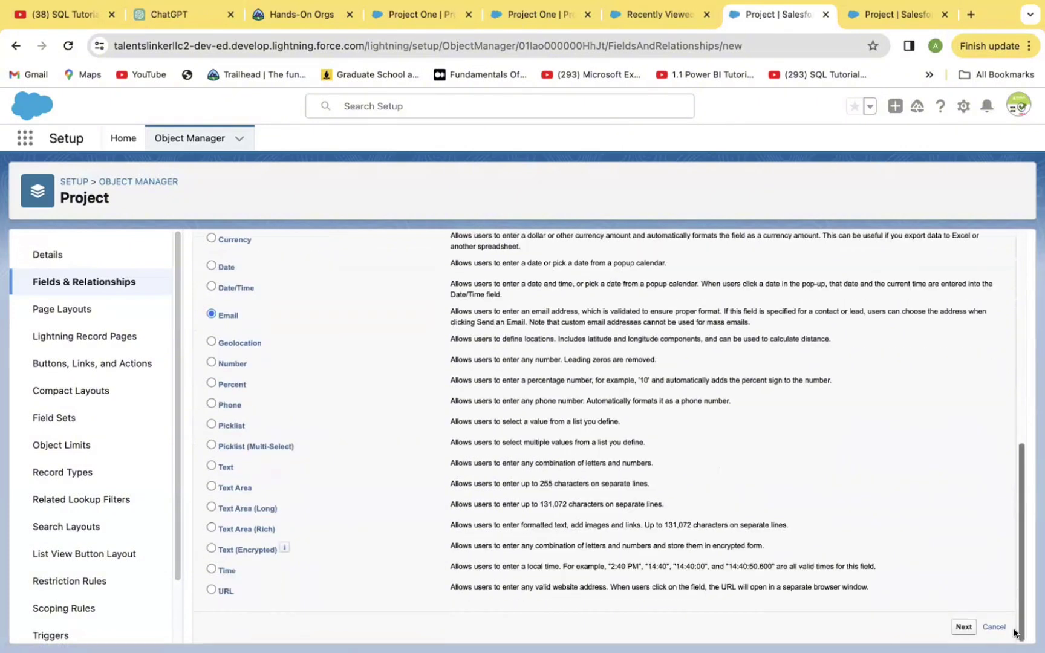
{"action": "left_click", "coordinate": [963, 628]}
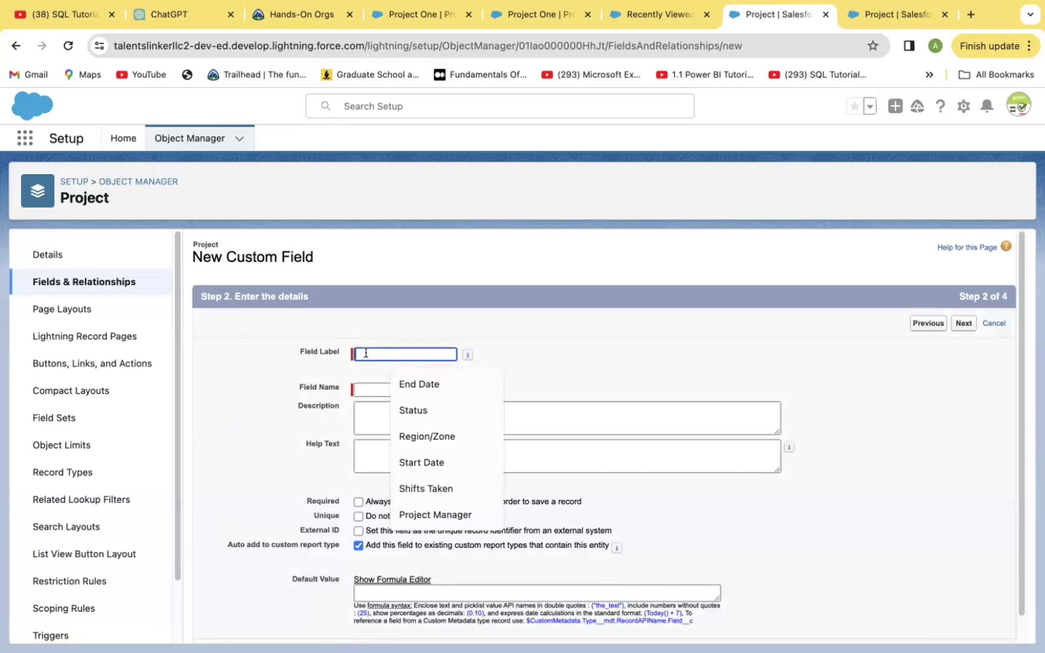
Label the field 'Email Address' (name Email_Address) and keep default visibility.
{"action": "type", "text": "Ema"}
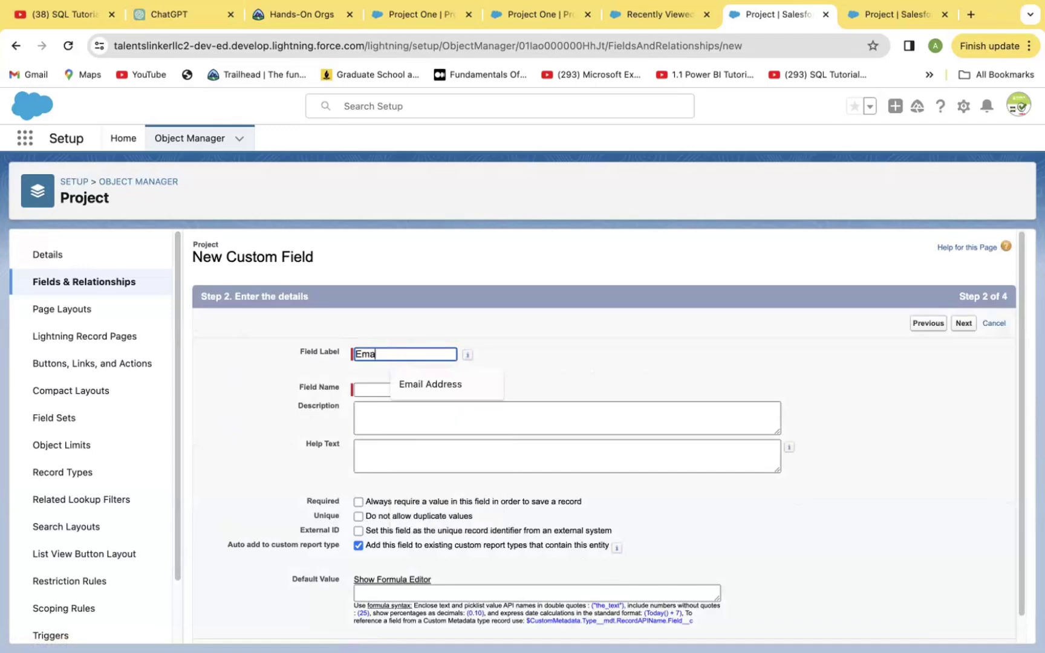
{"action": "type", "text": "il Address"}
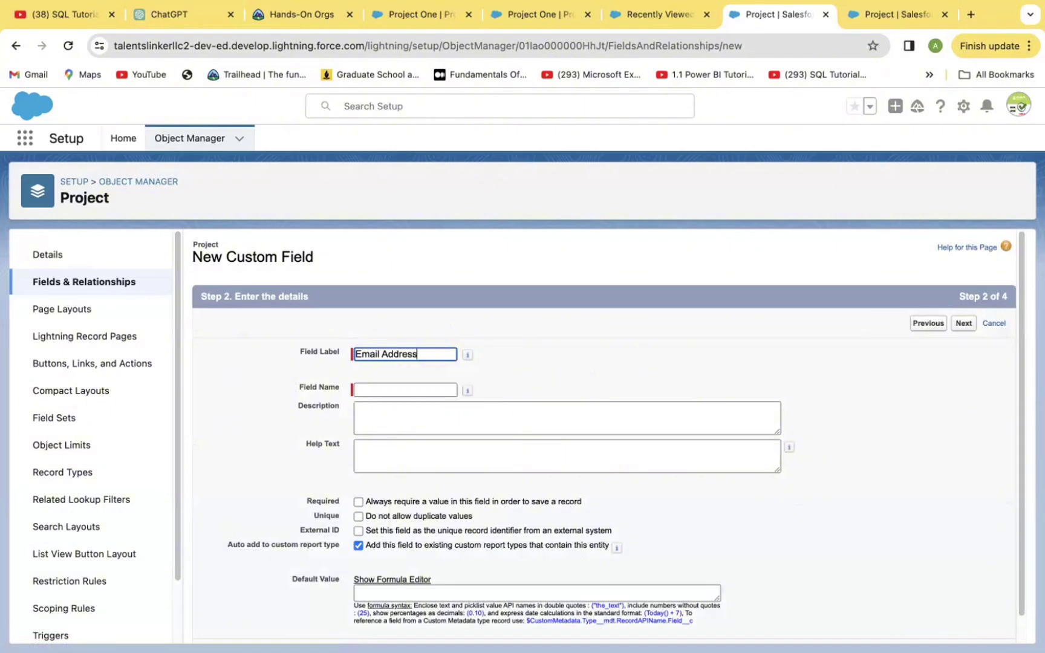
{"action": "left_click", "coordinate": [368, 389]}
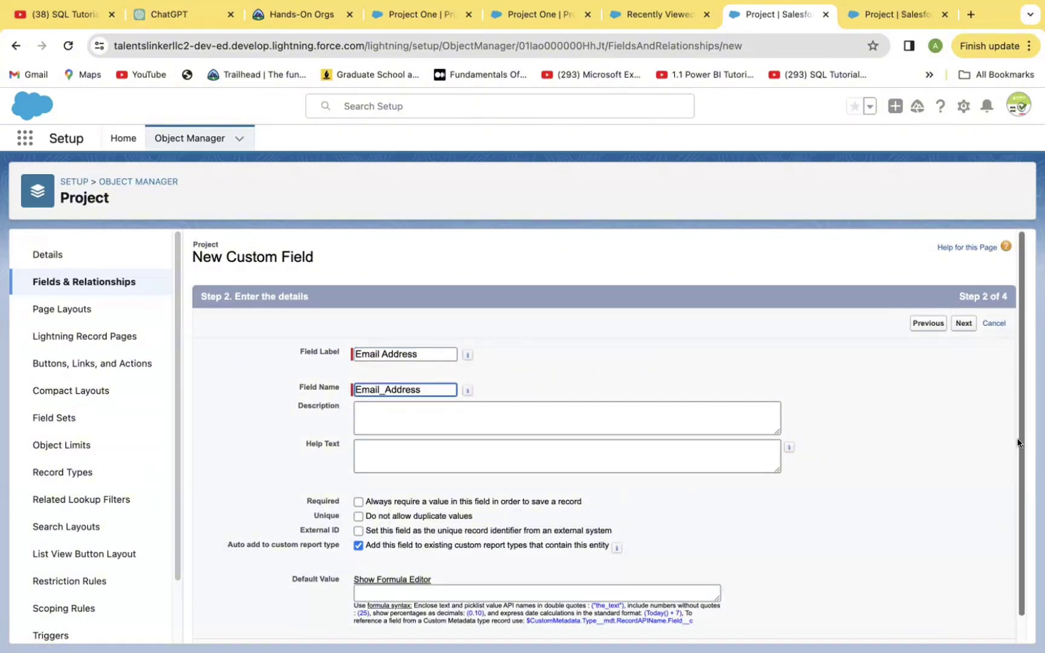
{"action": "mouse_move", "coordinate": [1018, 444]}
{"action": "left_mouse_down"}
{"action": "mouse_move", "coordinate": [1017, 470]}
{"action": "mouse_move", "coordinate": [1013, 434]}
{"action": "left_mouse_up"}
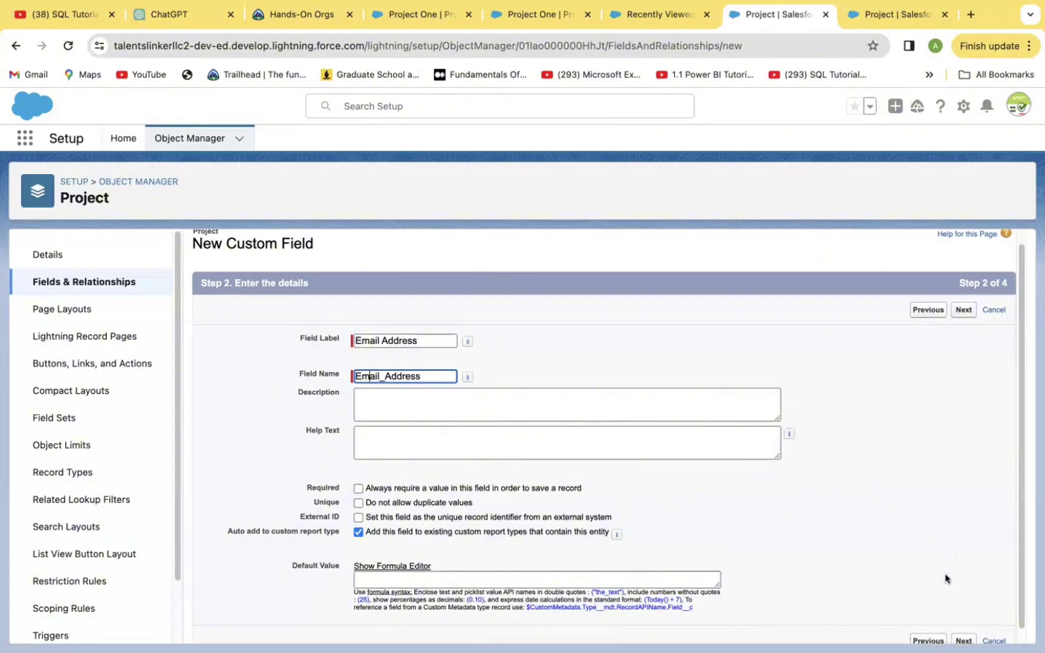
{"action": "scroll", "coordinate": [997, 546], "scroll_direction": "down", "scroll_amount": 1}
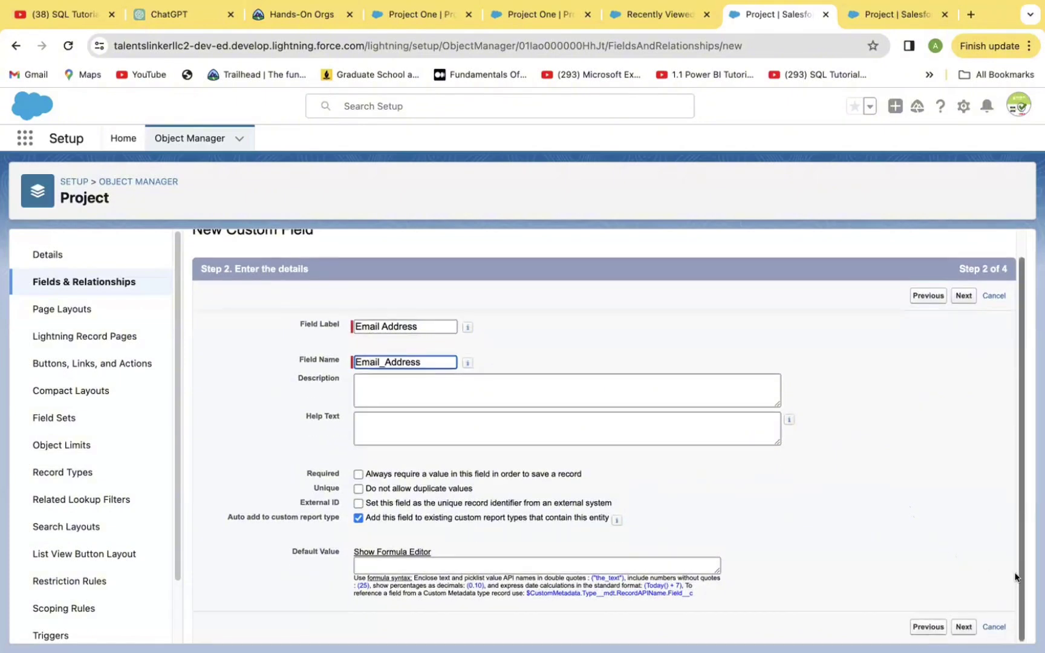
{"action": "left_click", "coordinate": [963, 628]}
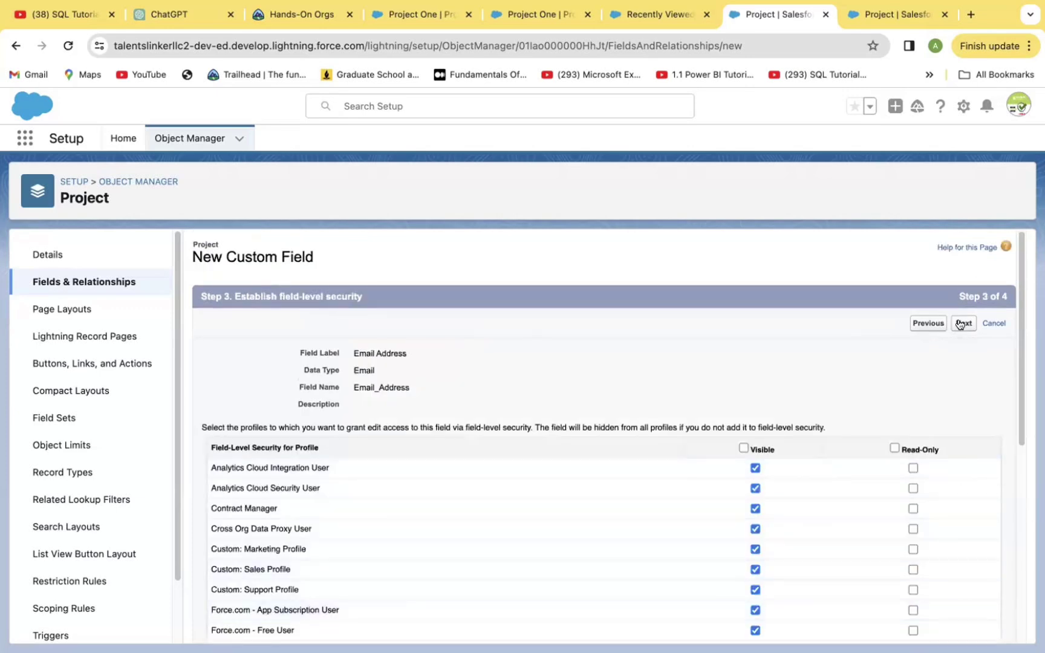
{"action": "left_click", "coordinate": [960, 325]}
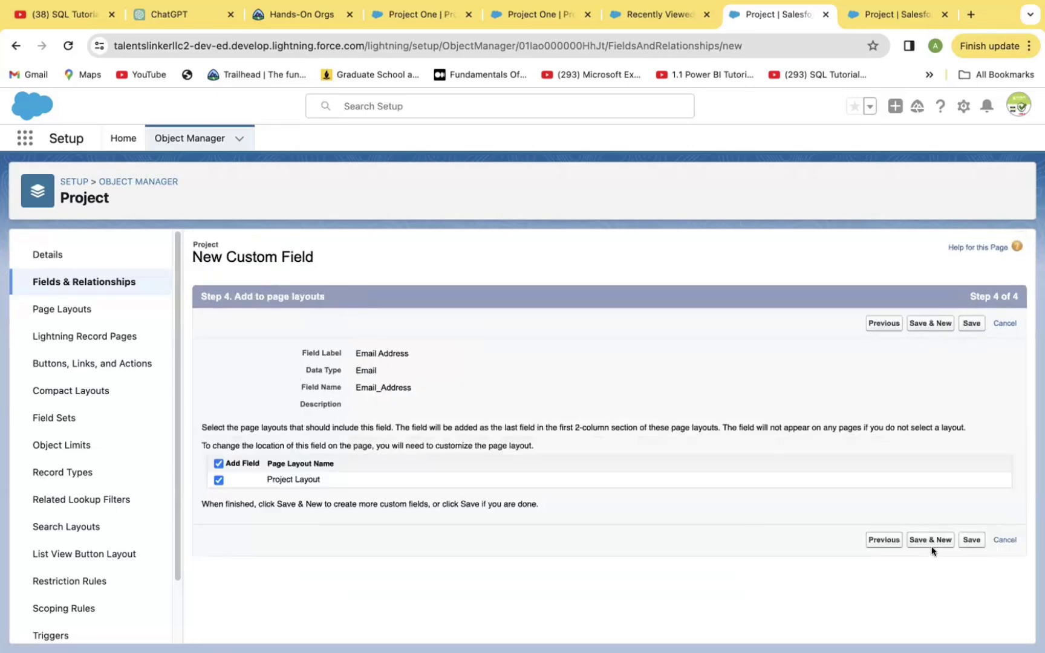
Save the Email Address field and pick Auto Number for the next field.
{"action": "left_click", "coordinate": [932, 539]}
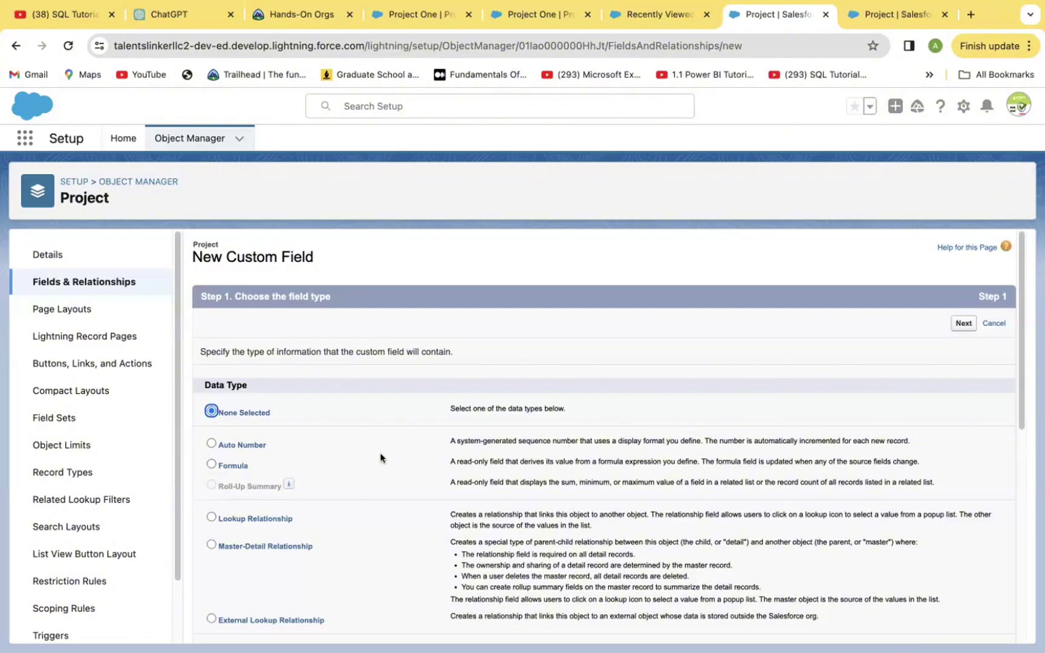
{"action": "left_click", "coordinate": [212, 444]}
{"action": "left_click", "coordinate": [964, 323]}
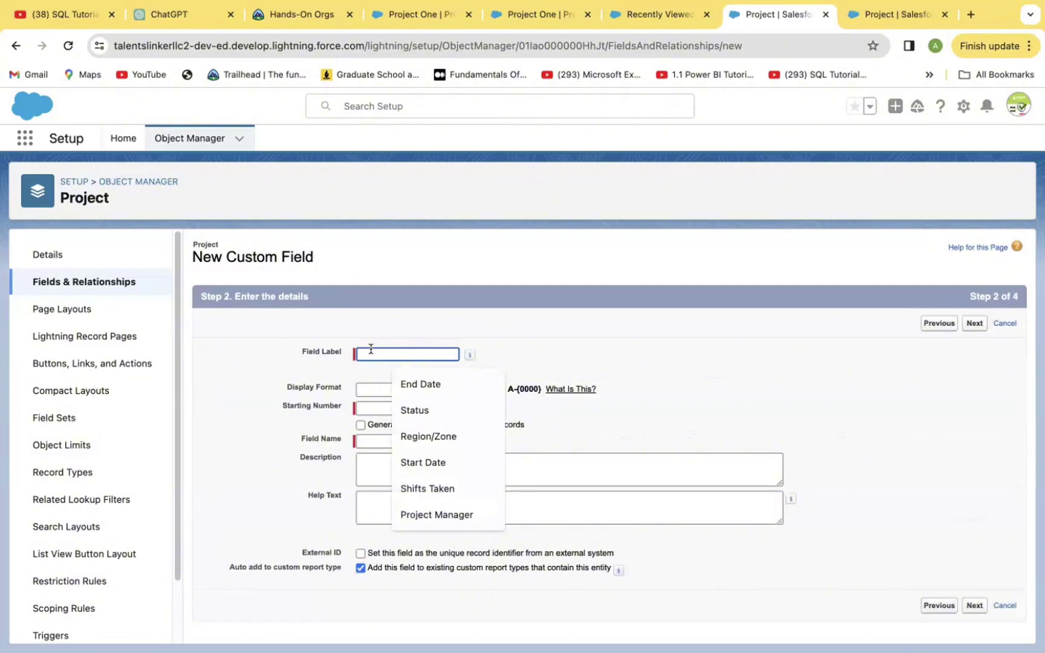
Label the Auto Number field 'Project Number' and copy the example format A-{0000}.
{"action": "type", "text": "Pro"}
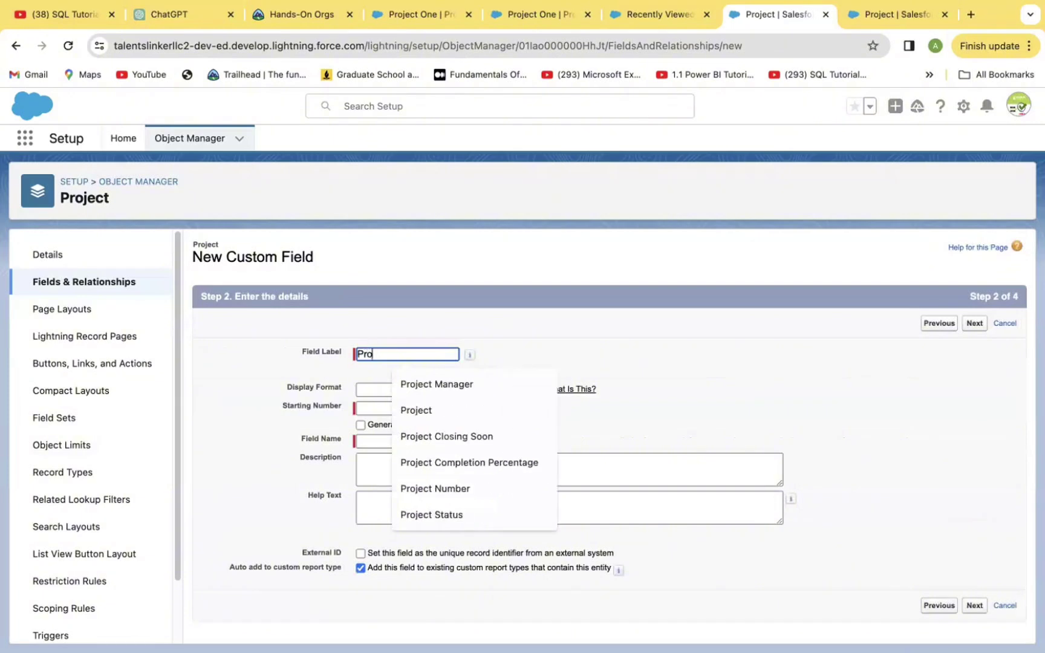
{"action": "type", "text": "ject nu"}
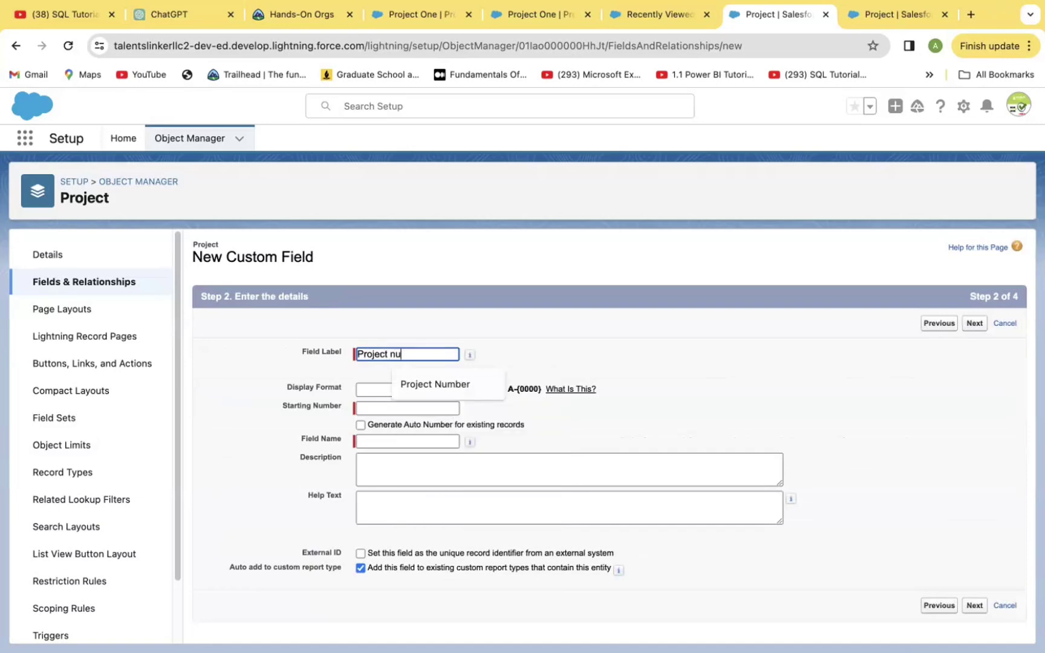
{"action": "type", "text": "mber"}
{"action": "left_click", "coordinate": [422, 386]}
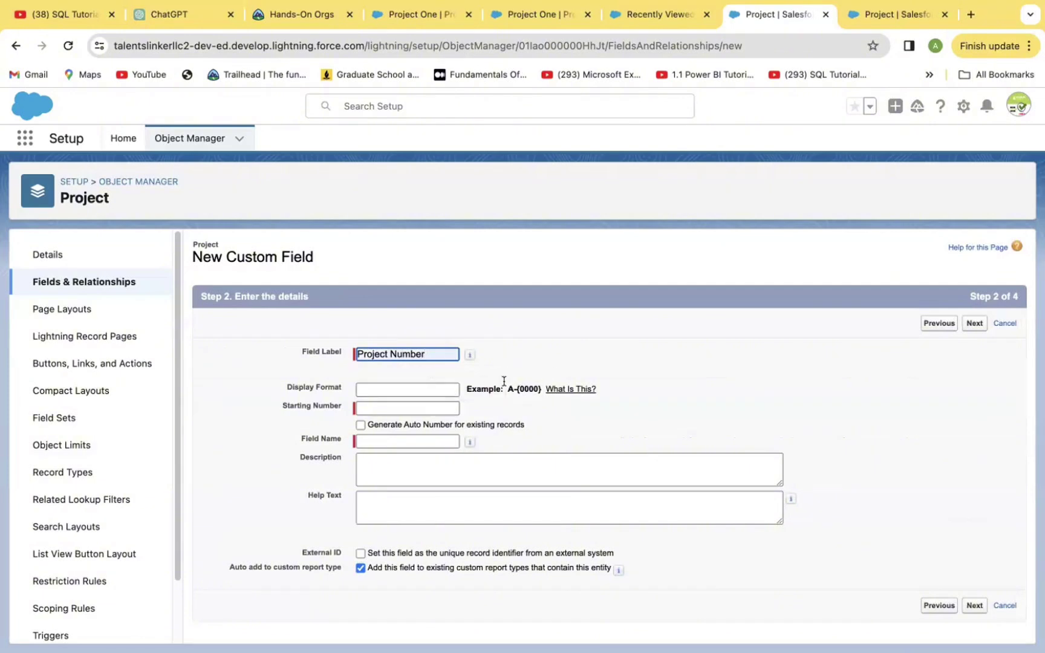
{"action": "left_click_drag", "start_coordinate": [508, 385], "coordinate": [541, 384]}
{"action": "key", "text": "super+c"}
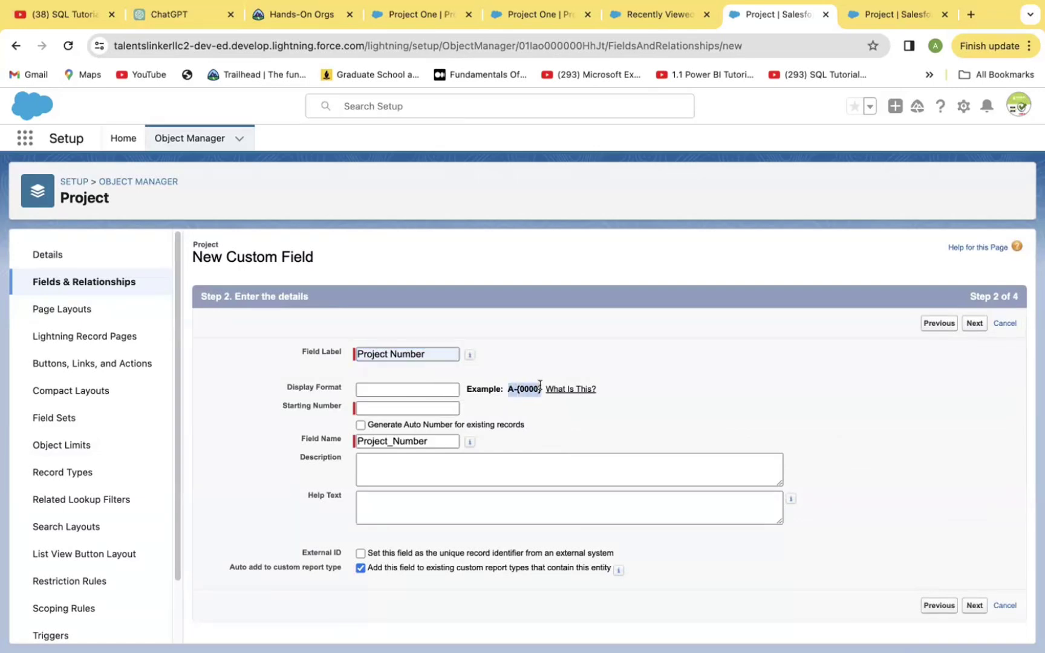
Set display format P-{0000}, starting number 1, and auto-number existing records.
{"action": "left_click", "coordinate": [374, 390]}
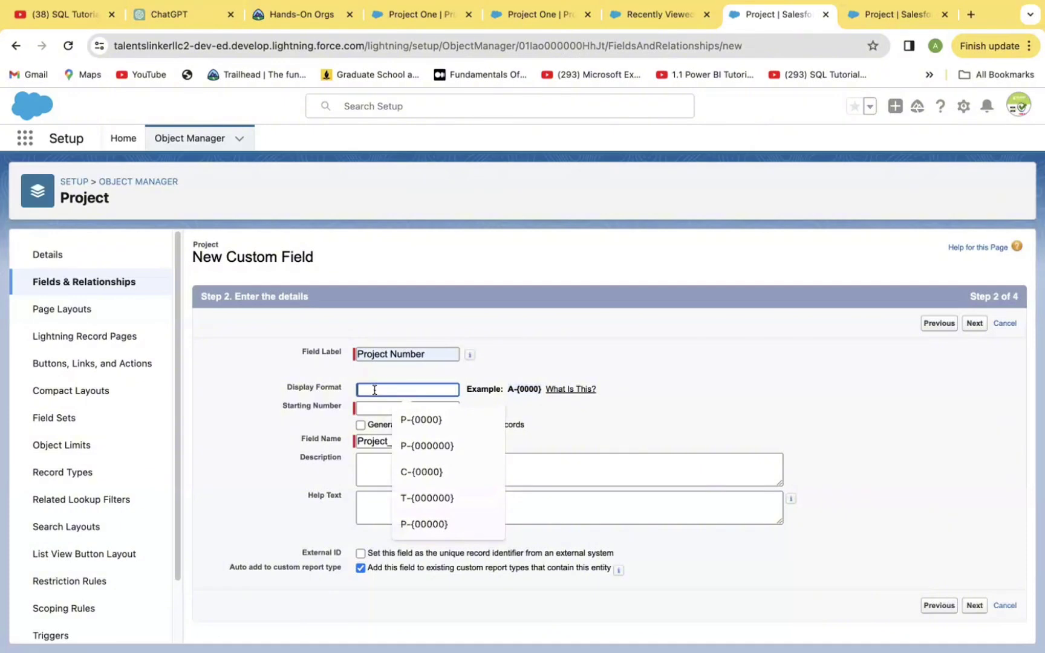
{"action": "key", "text": "super+v"}
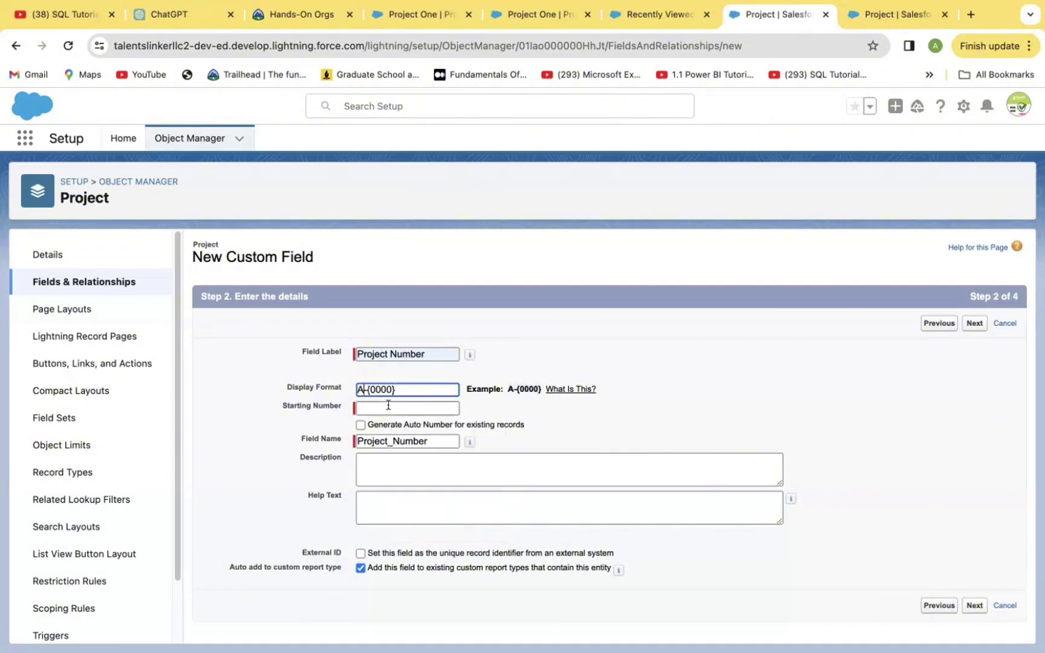
{"action": "double_click", "coordinate": [361, 389]}
{"action": "type", "text": "P"}
{"action": "left_click", "coordinate": [367, 405]}
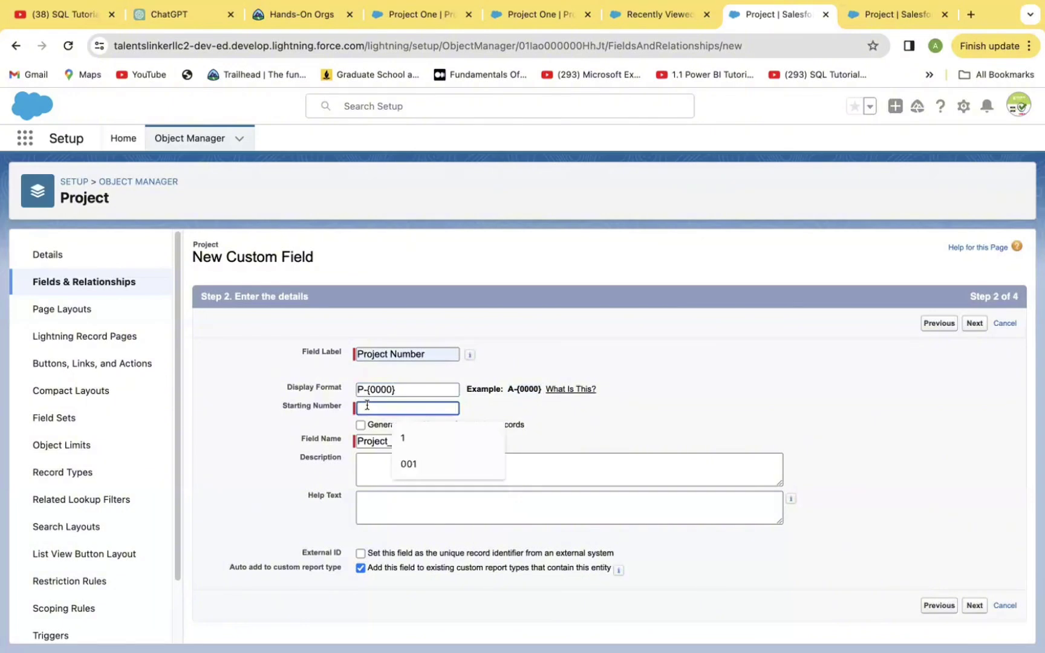
{"action": "type", "text": "1"}
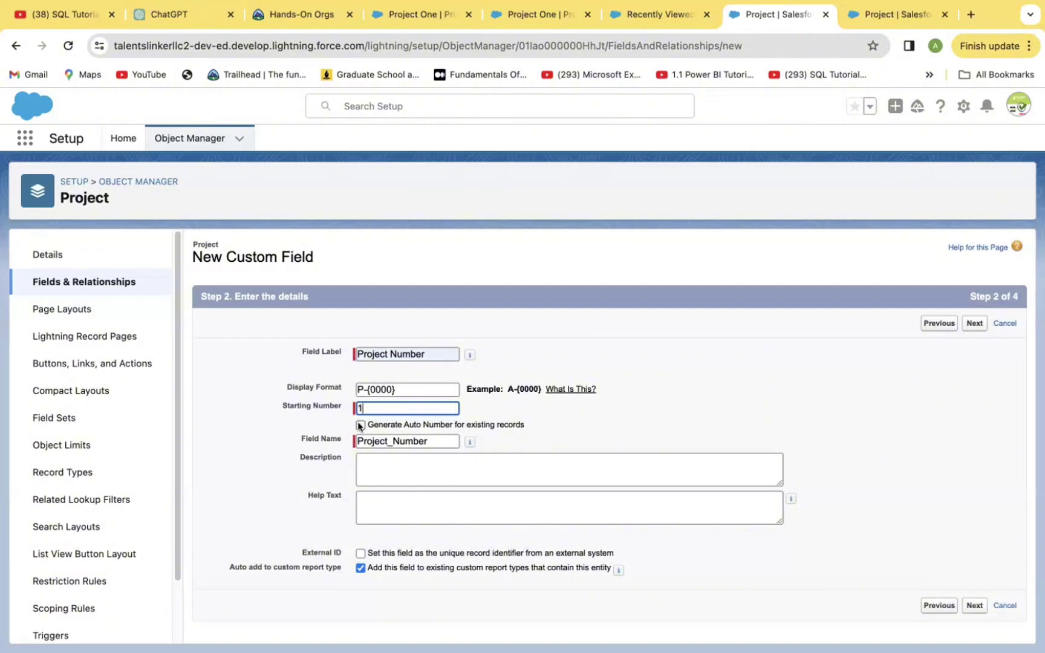
{"action": "left_click", "coordinate": [360, 425]}
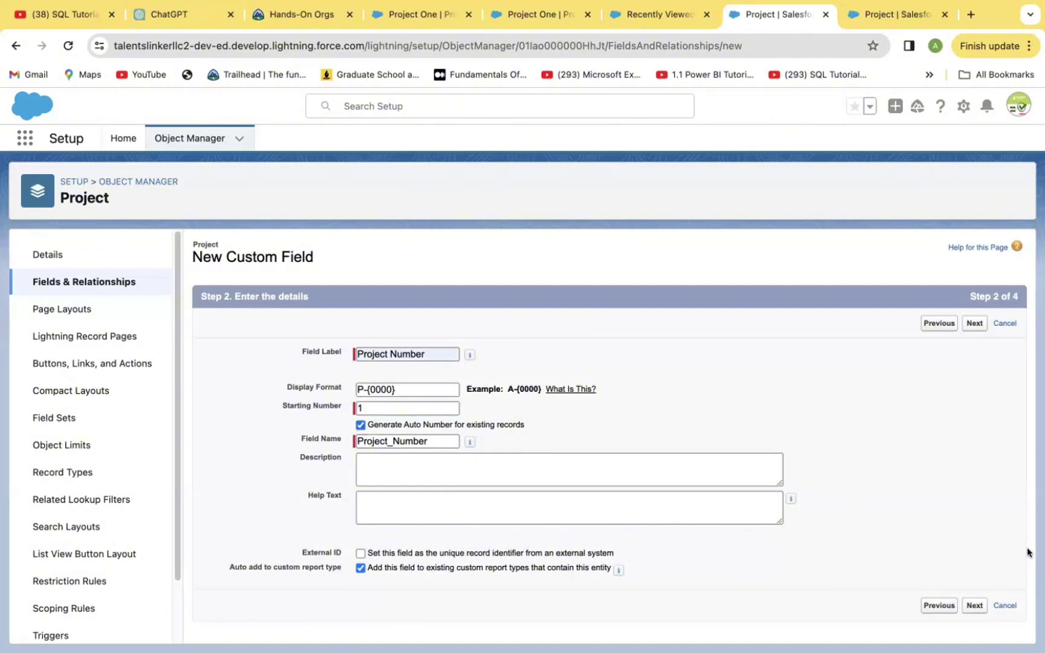
Keep default security and Project Layout, and save the Project Number field.
{"action": "left_click", "coordinate": [966, 604]}
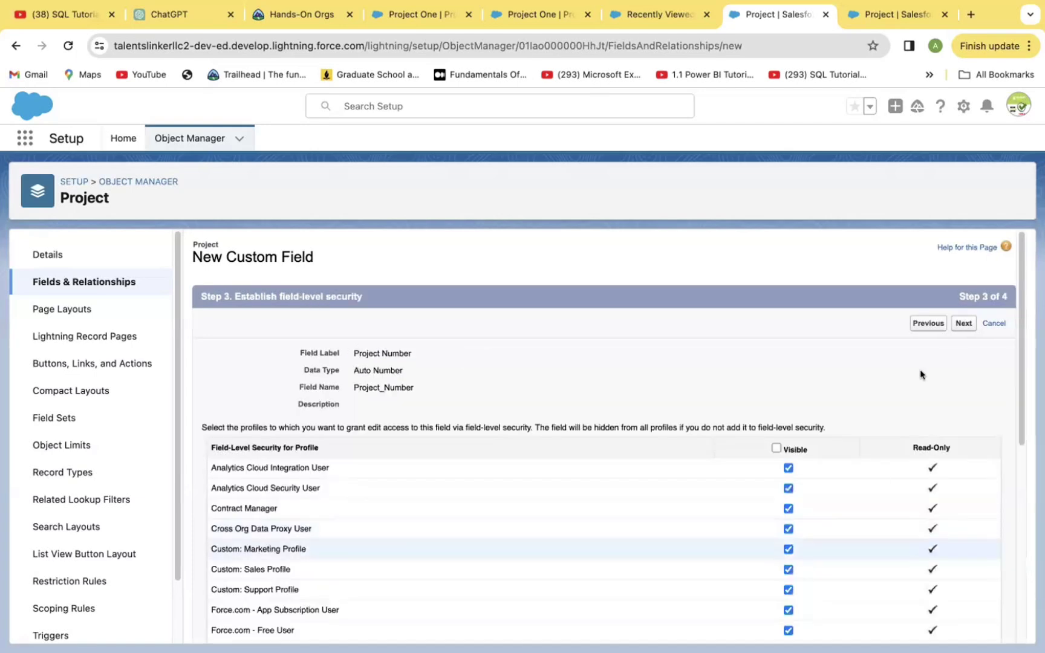
{"action": "left_click", "coordinate": [962, 325]}
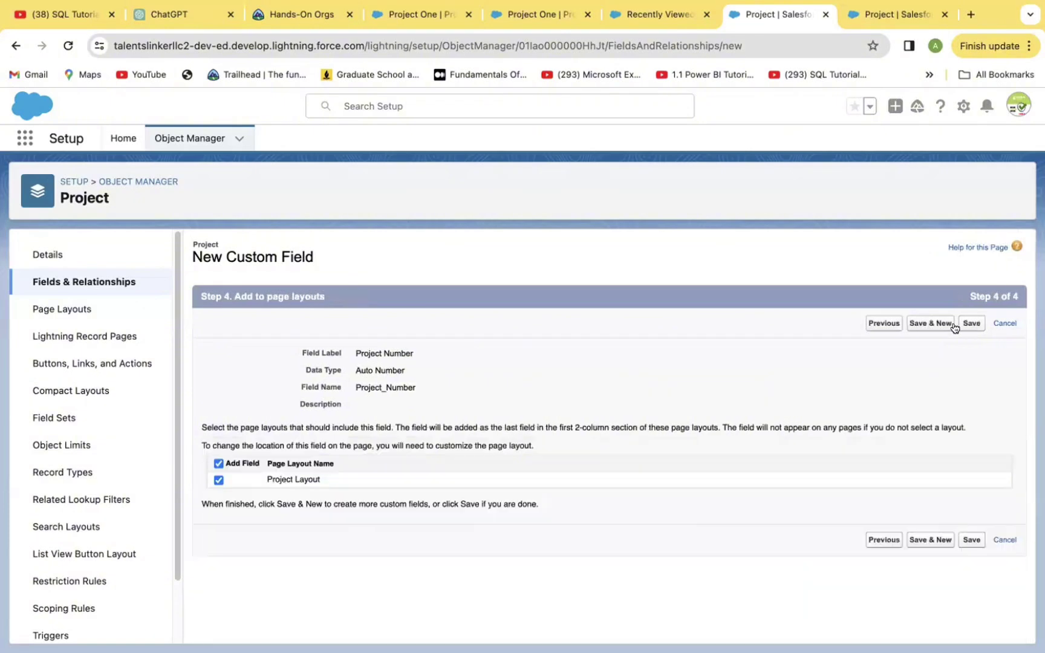
{"action": "left_click", "coordinate": [924, 542]}
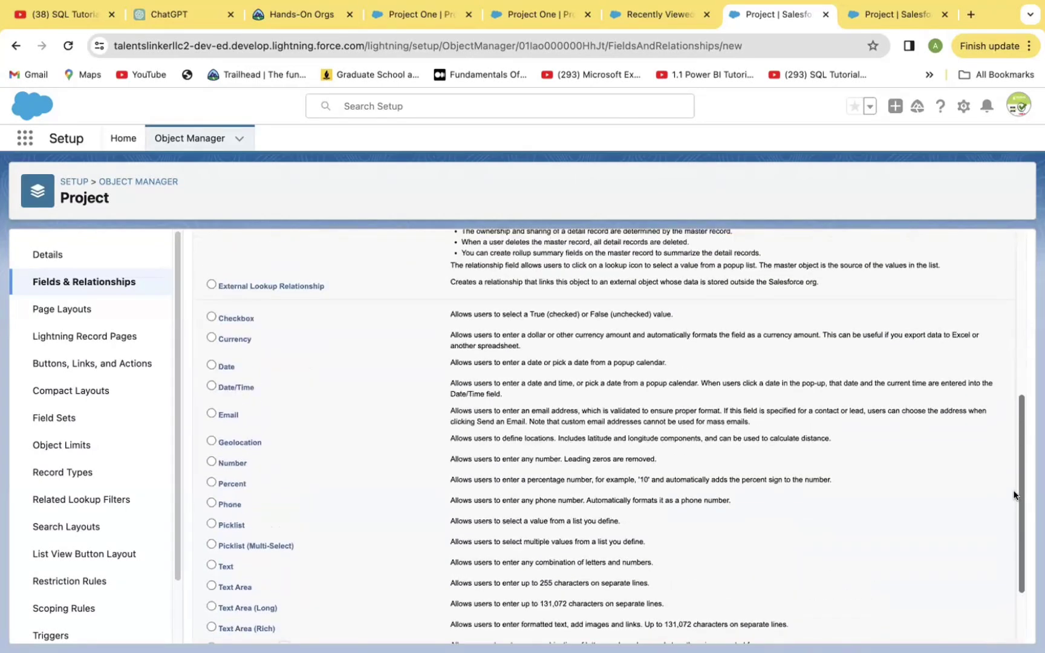
Choose Percent as the new field's data type.
{"action": "scroll", "coordinate": [1015, 494], "scroll_direction": "down", "scroll_amount": 1}
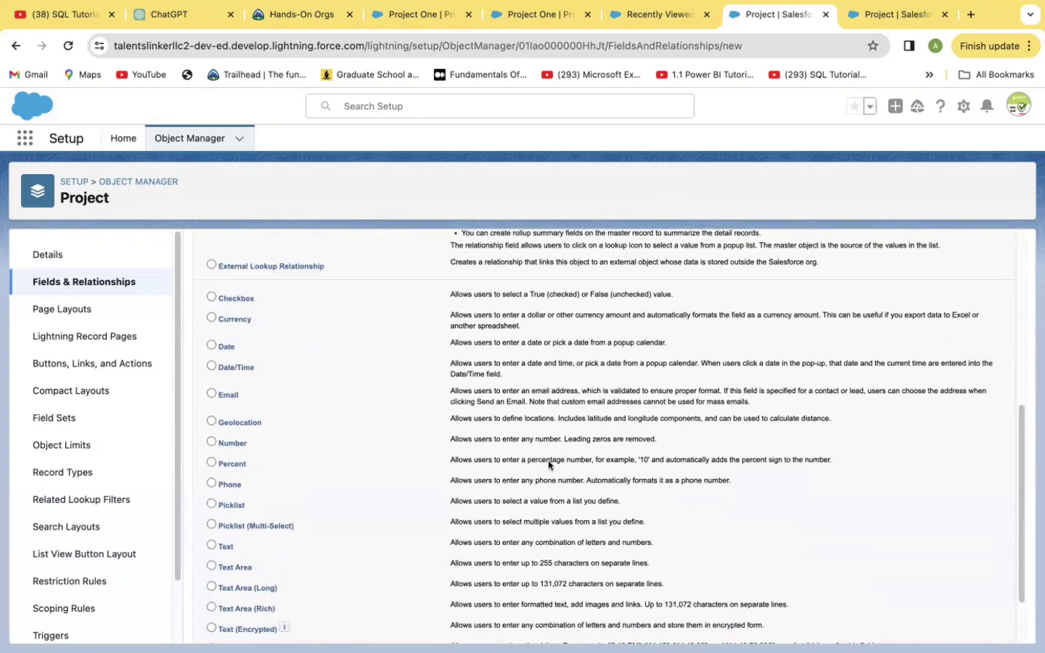
{"action": "left_click", "coordinate": [211, 463]}
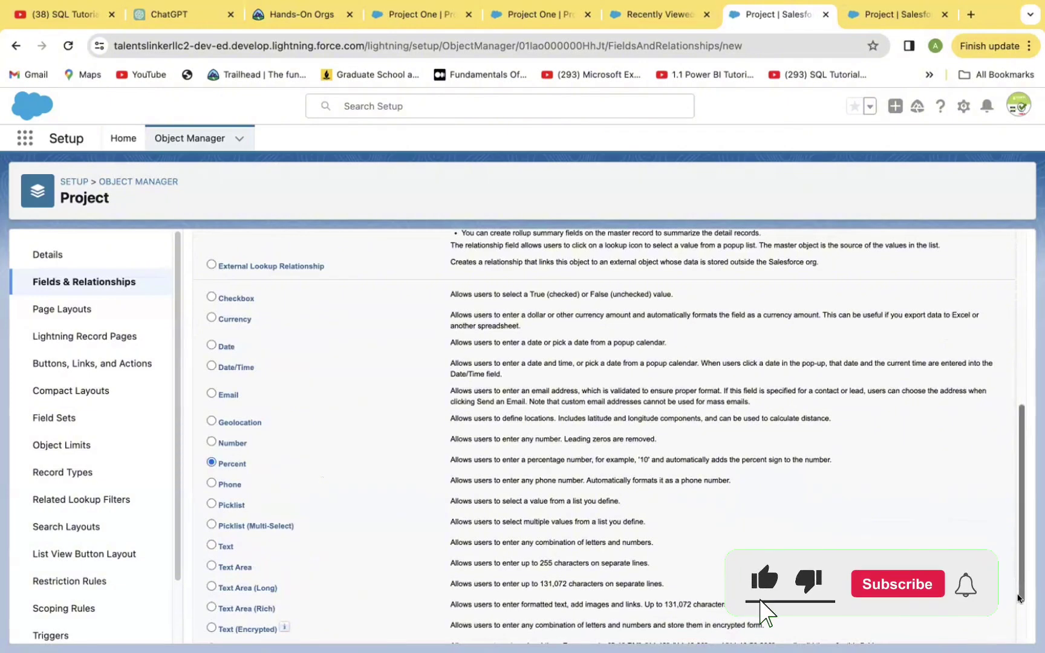
{"action": "scroll", "coordinate": [962, 628], "scroll_direction": "down", "scroll_amount": 3}
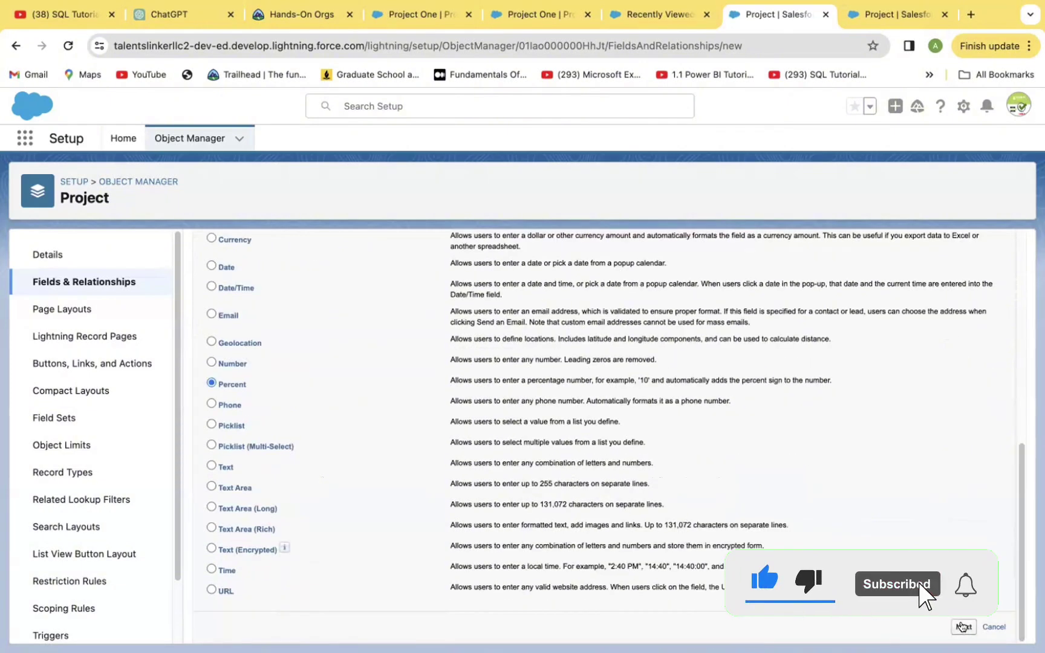
{"action": "left_click", "coordinate": [962, 627]}
{"action": "left_click", "coordinate": [387, 354]}
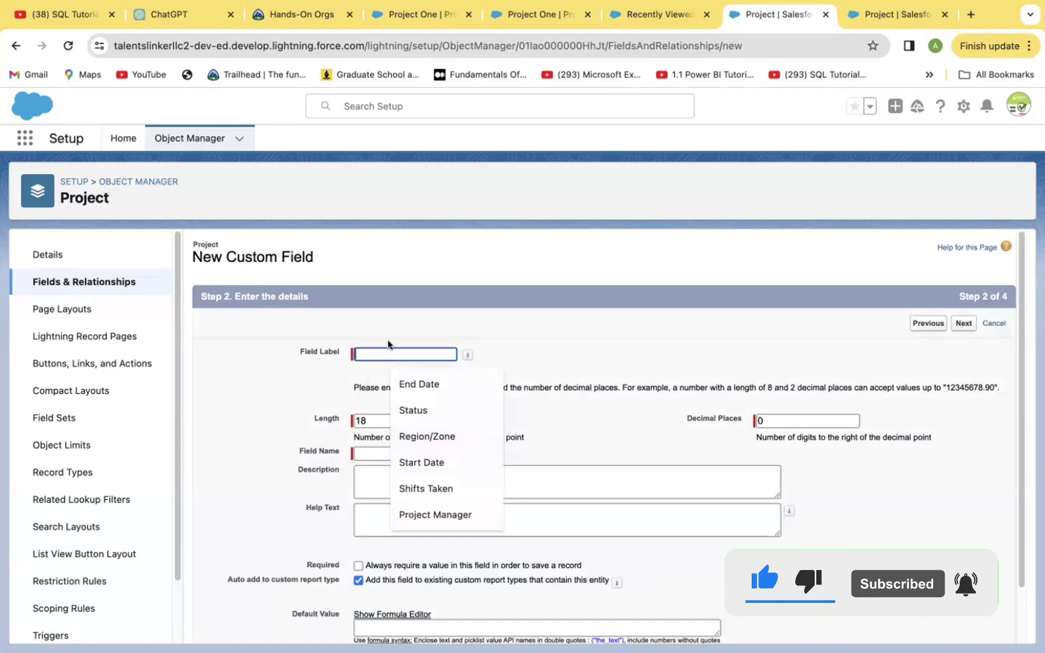
Label the field 'Percentage of Completion' with length 3 and default visibility.
{"action": "type", "text": "P"}
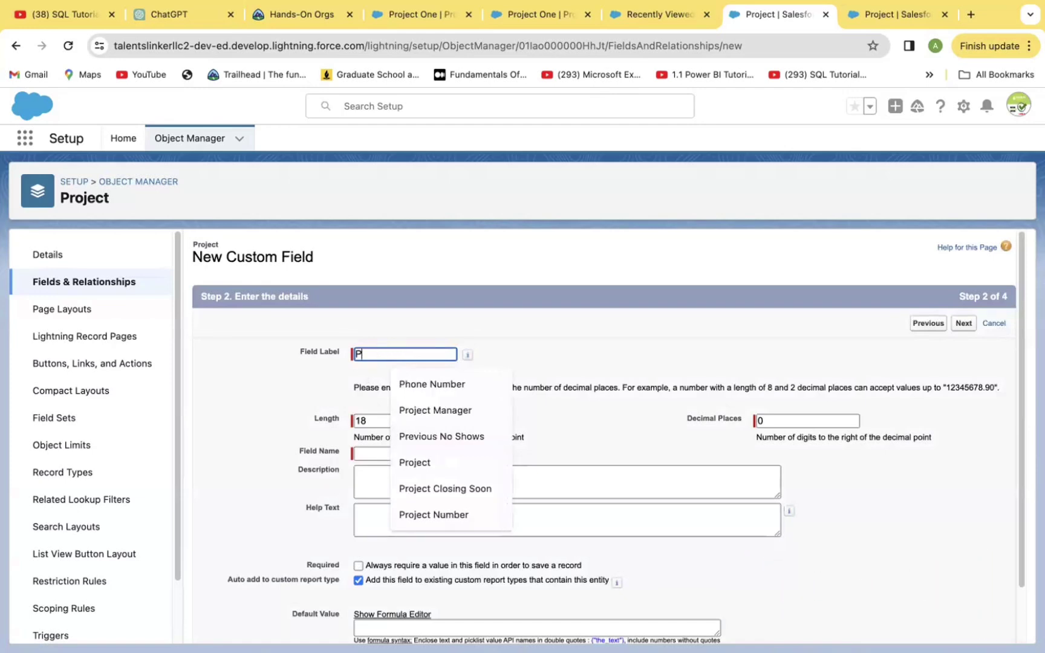
{"action": "type", "text": "ercen"}
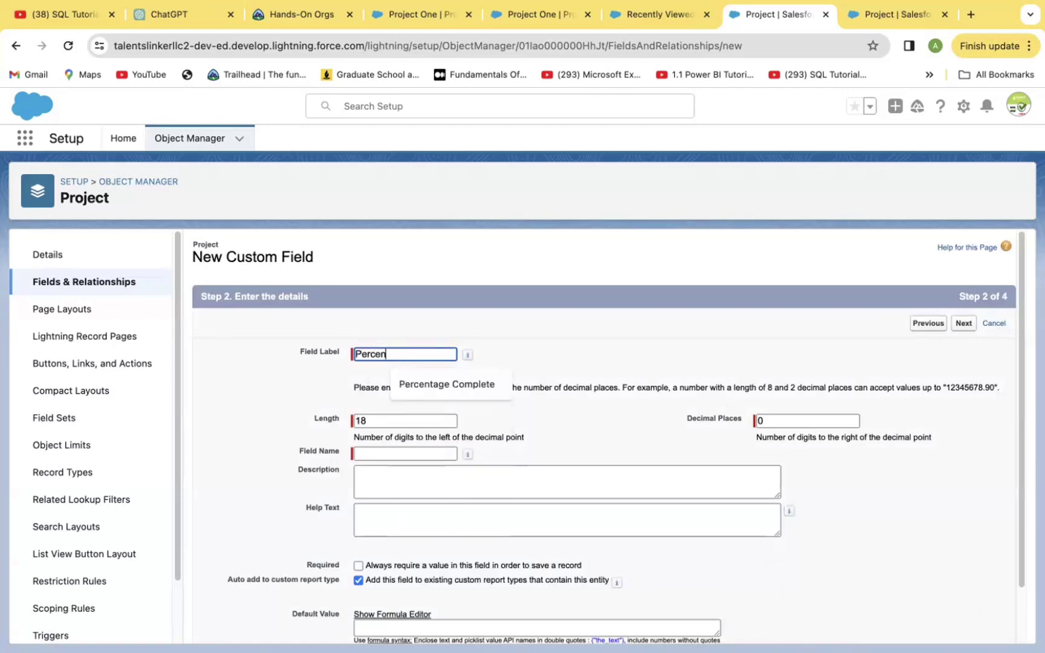
{"action": "type", "text": "tage o"}
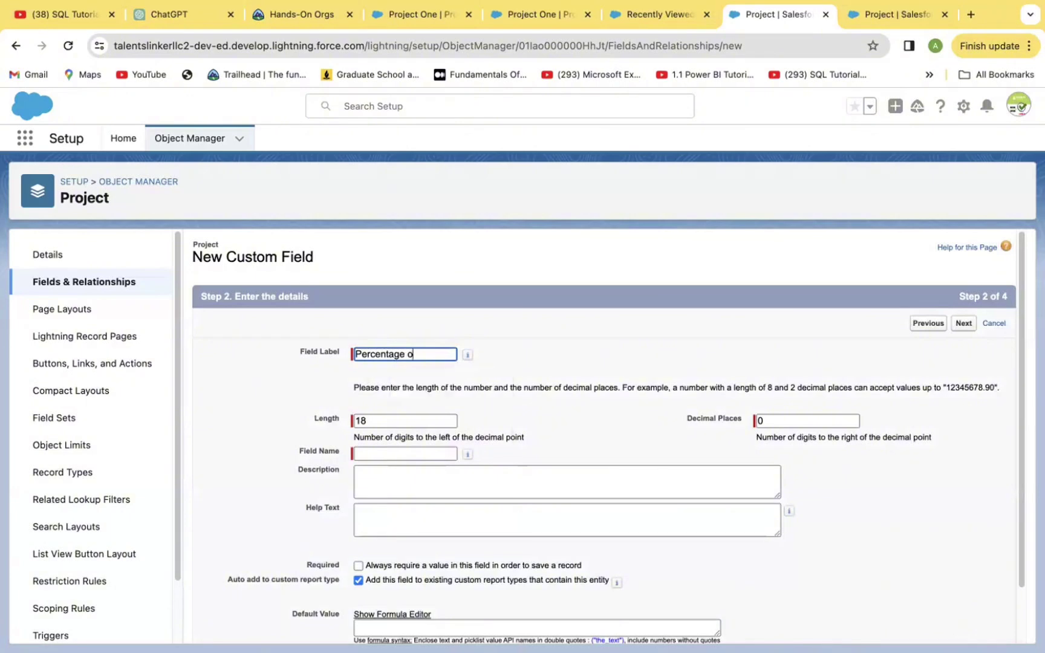
{"action": "type", "text": "f Comple"}
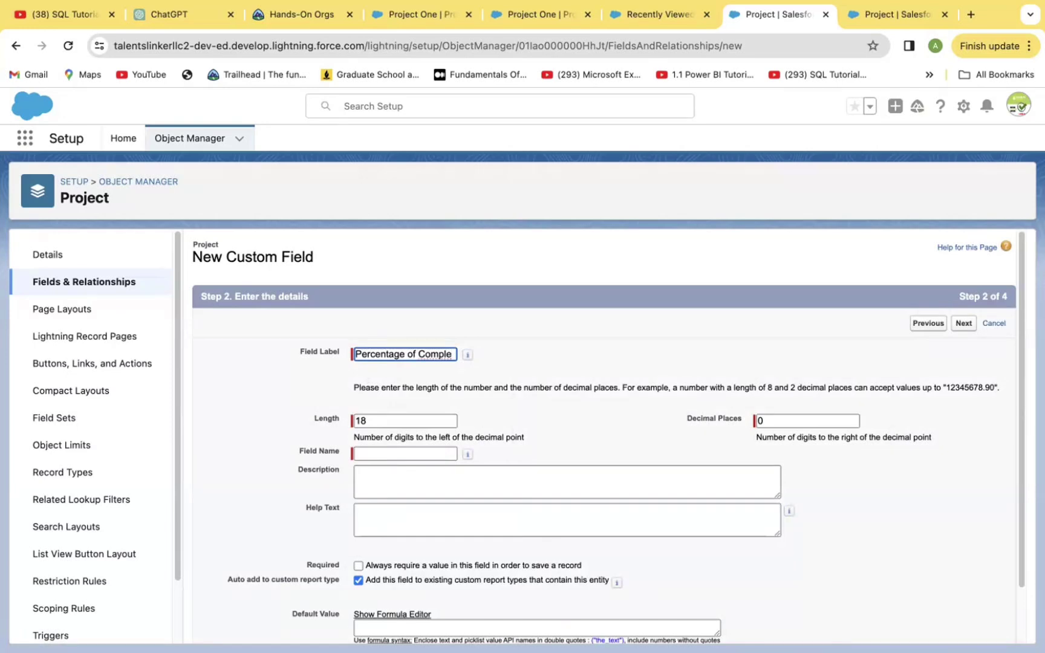
{"action": "type", "text": "tion"}
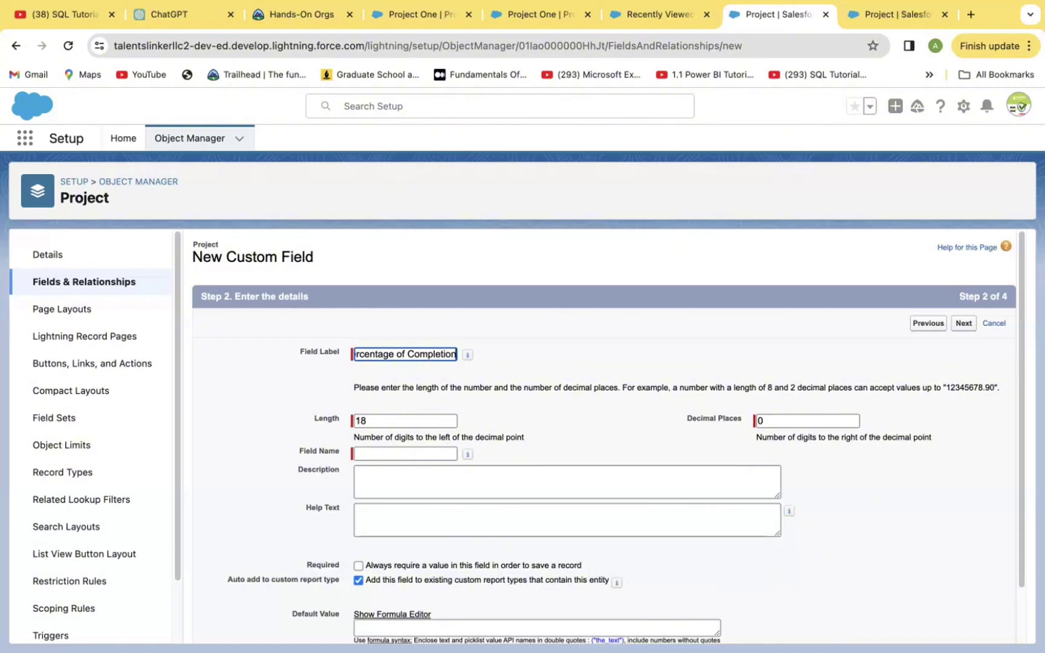
{"action": "key", "text": "Tab"}
{"action": "key", "text": "BackSpace"}
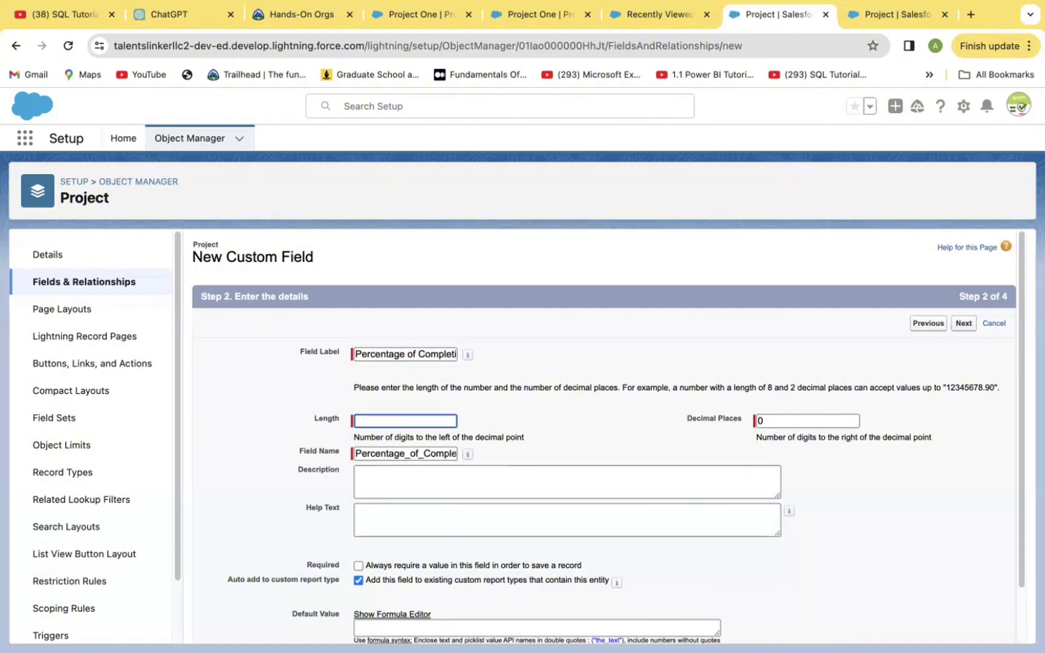
{"action": "type", "text": "3"}
{"action": "left_click", "coordinate": [961, 319]}
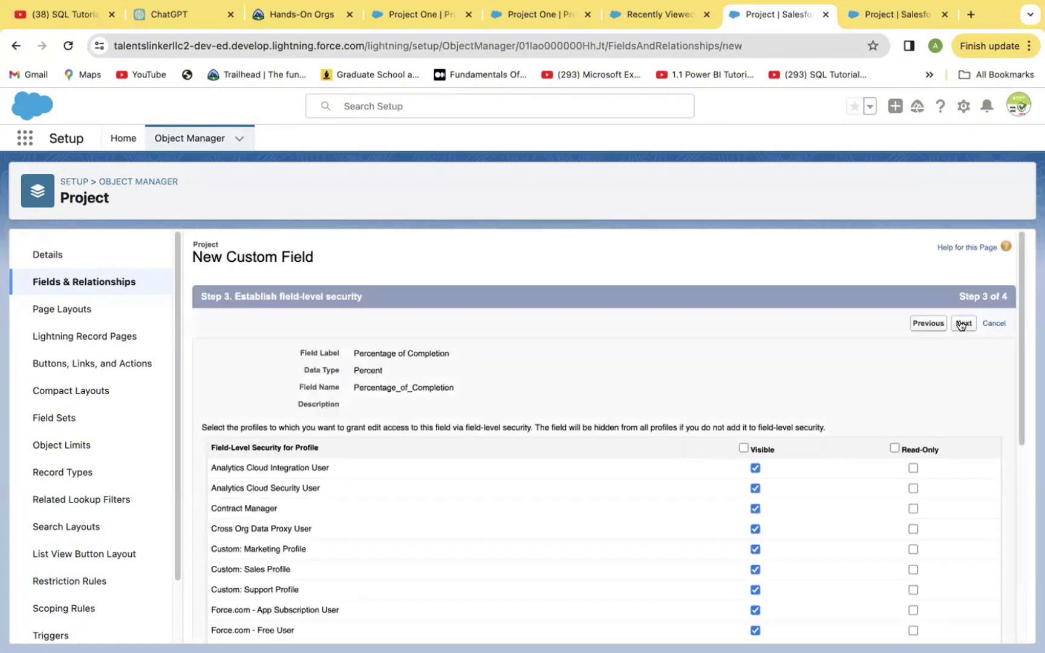
{"action": "left_click", "coordinate": [963, 324]}
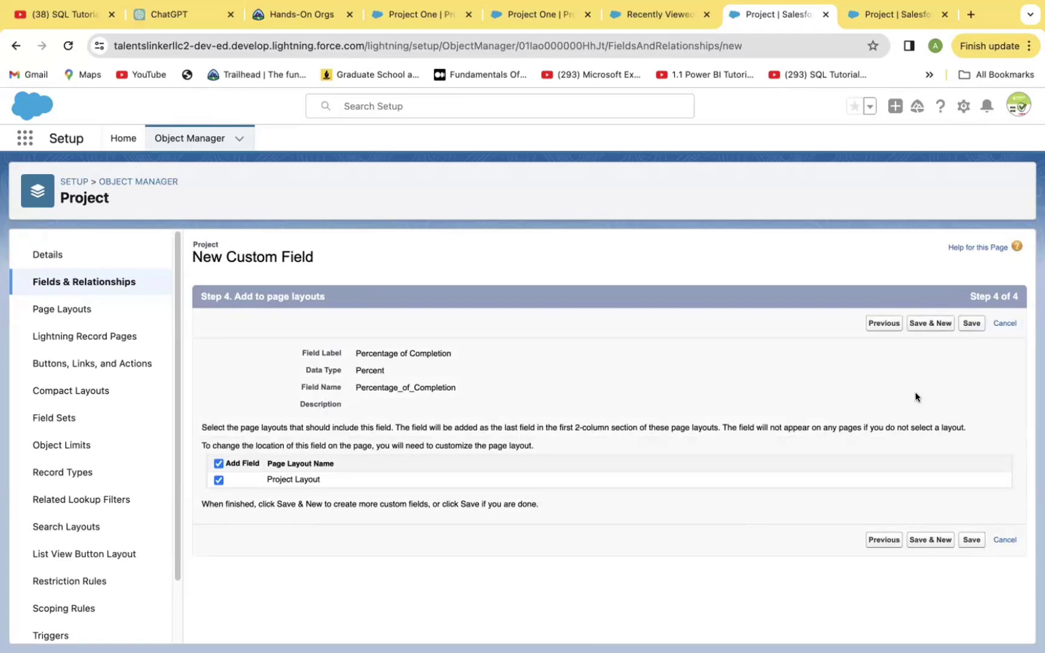
Save Percentage of Completion, then choose Text Area (Rich) for the next field.
{"action": "left_click", "coordinate": [930, 543]}
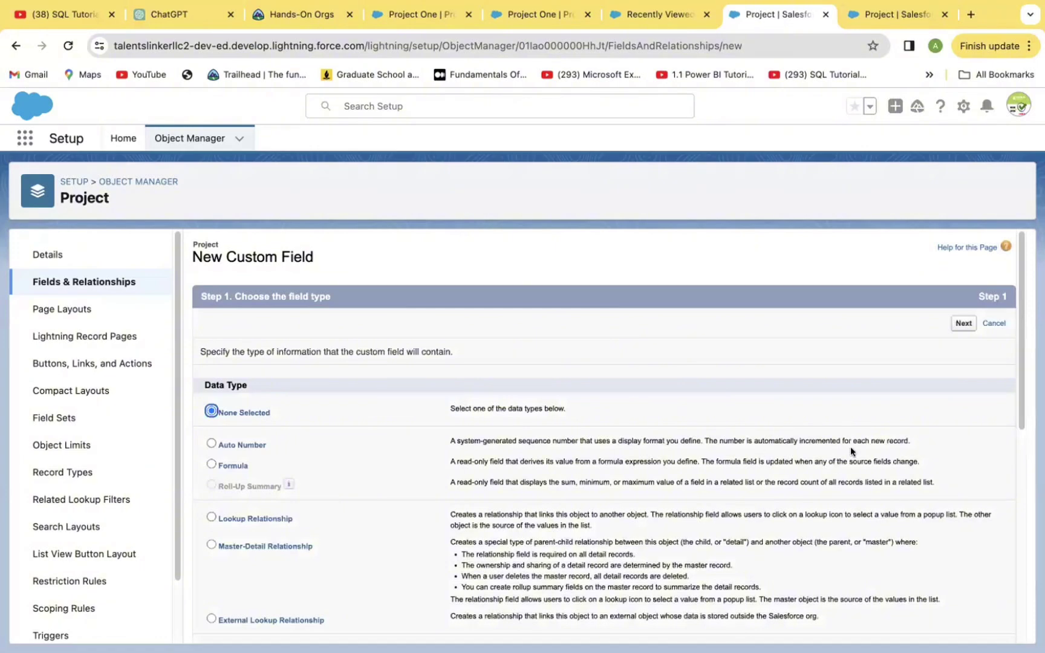
{"action": "scroll", "coordinate": [1018, 390], "scroll_direction": "down", "scroll_amount": 5}
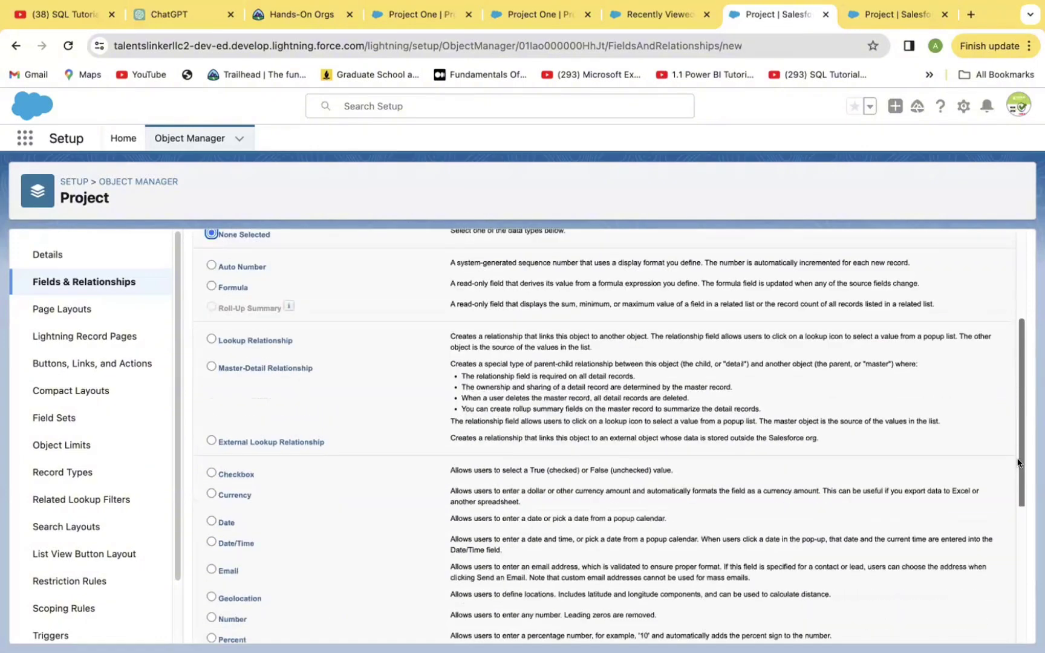
{"action": "scroll", "coordinate": [1018, 463], "scroll_direction": "down", "scroll_amount": 3}
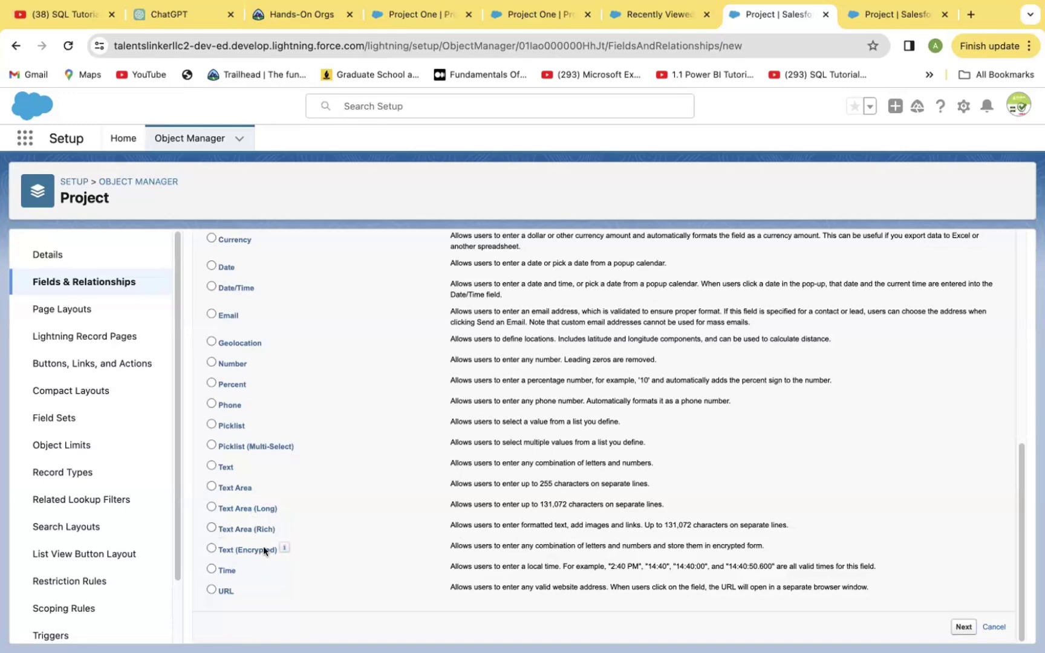
{"action": "left_click", "coordinate": [208, 528]}
{"action": "left_click", "coordinate": [962, 627]}
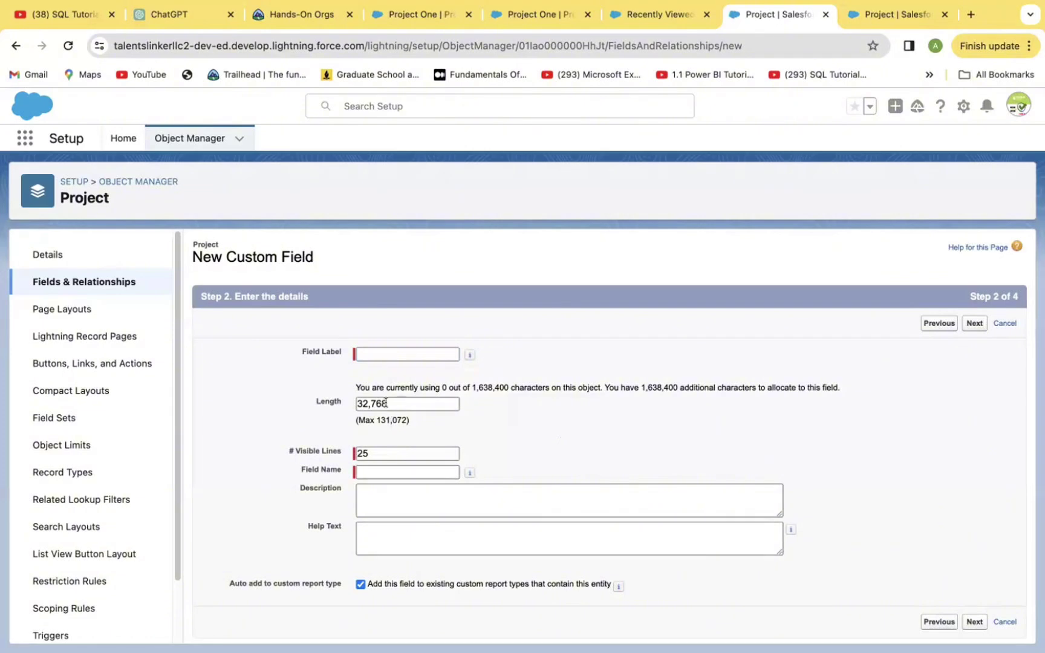
Label the rich text field 'Description', keep default security and Project Layout, and save.
{"action": "left_click", "coordinate": [392, 349]}
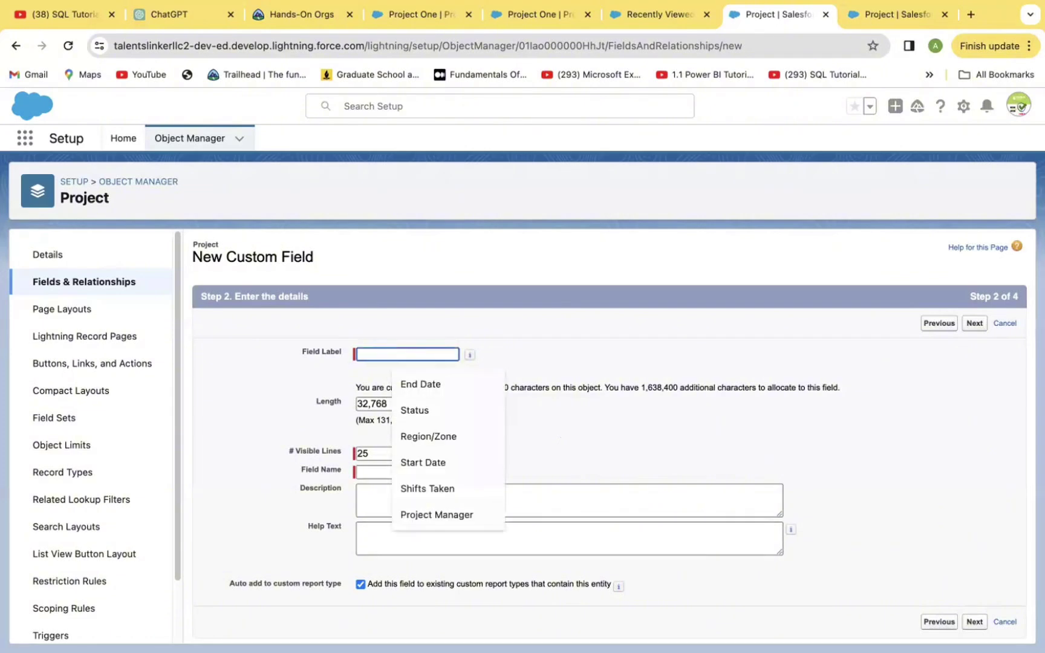
{"action": "type", "text": "Ces"}
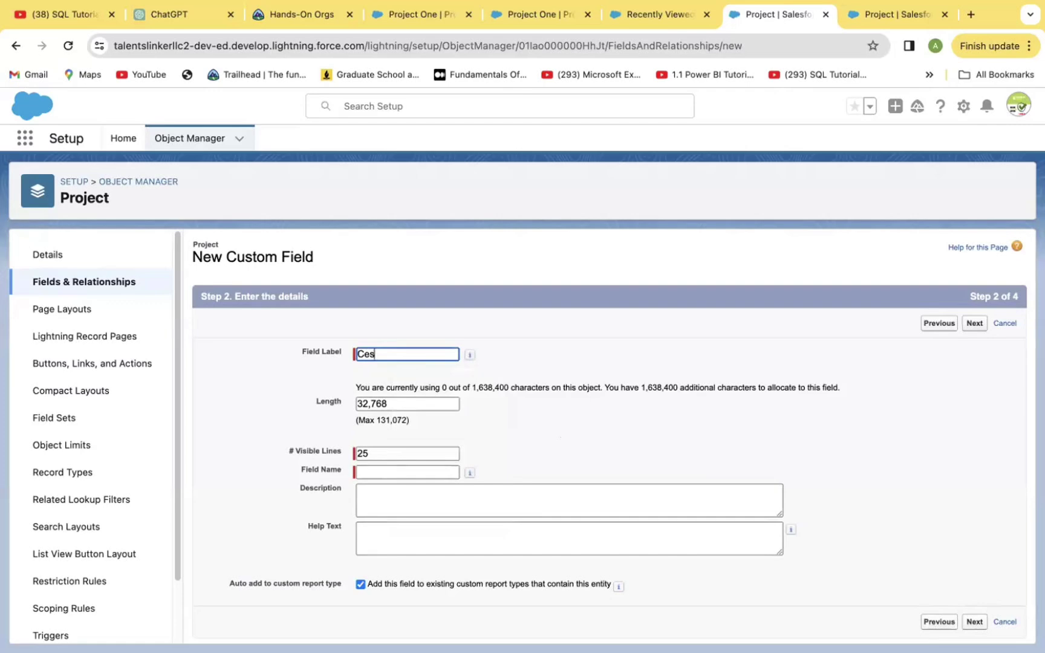
{"action": "key", "text": "BackSpace"}
{"action": "key", "text": "BackSpace"}
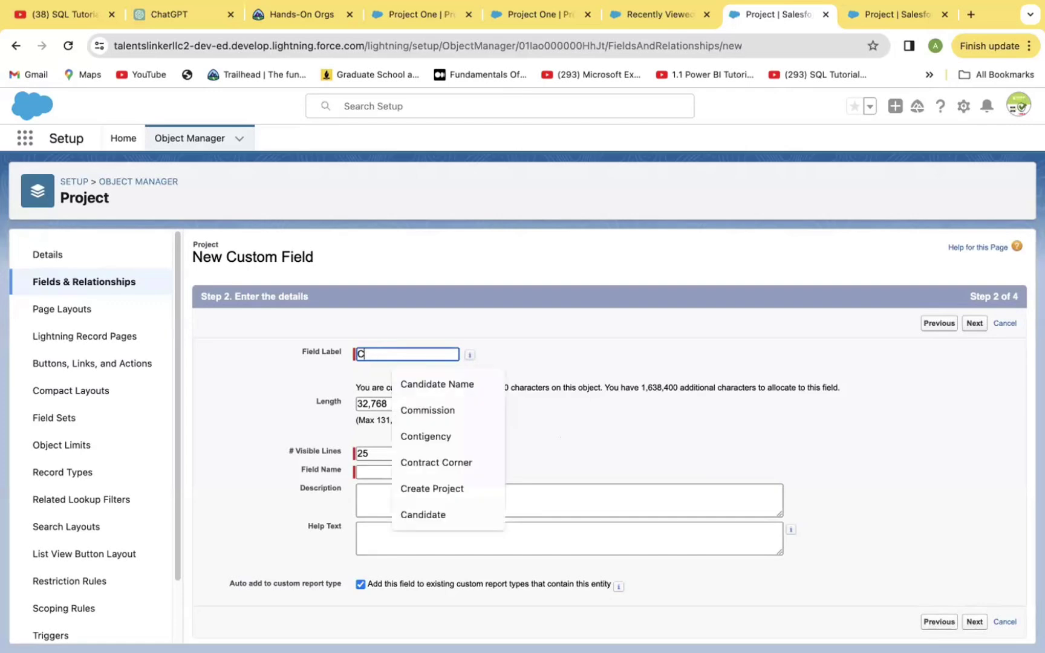
{"action": "key", "text": "BackSpace"}
{"action": "type", "text": "Des"}
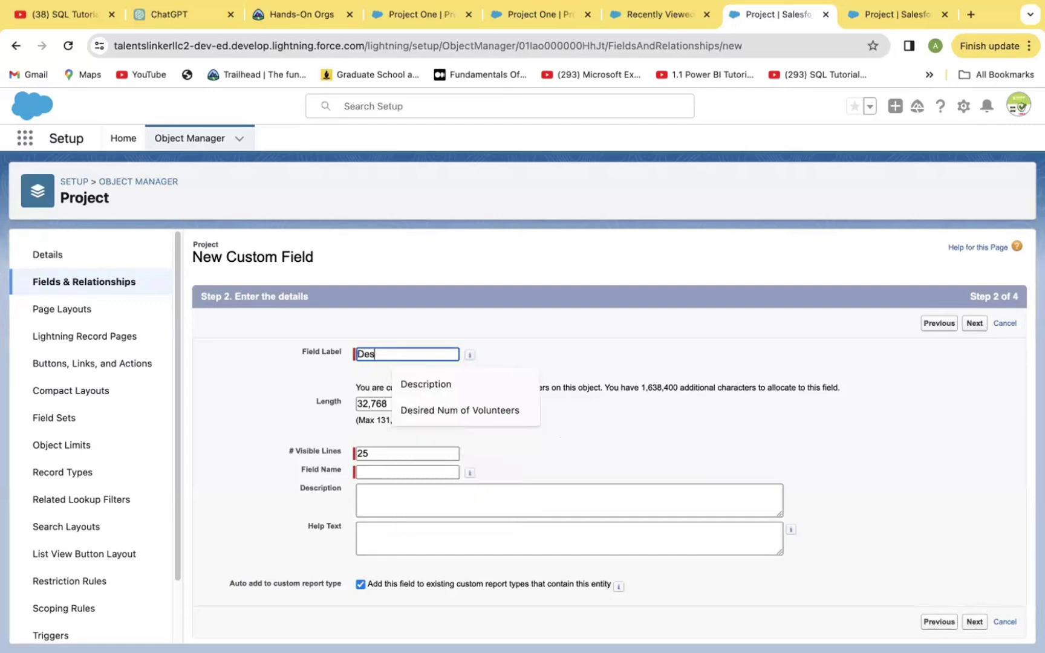
{"action": "type", "text": "c"}
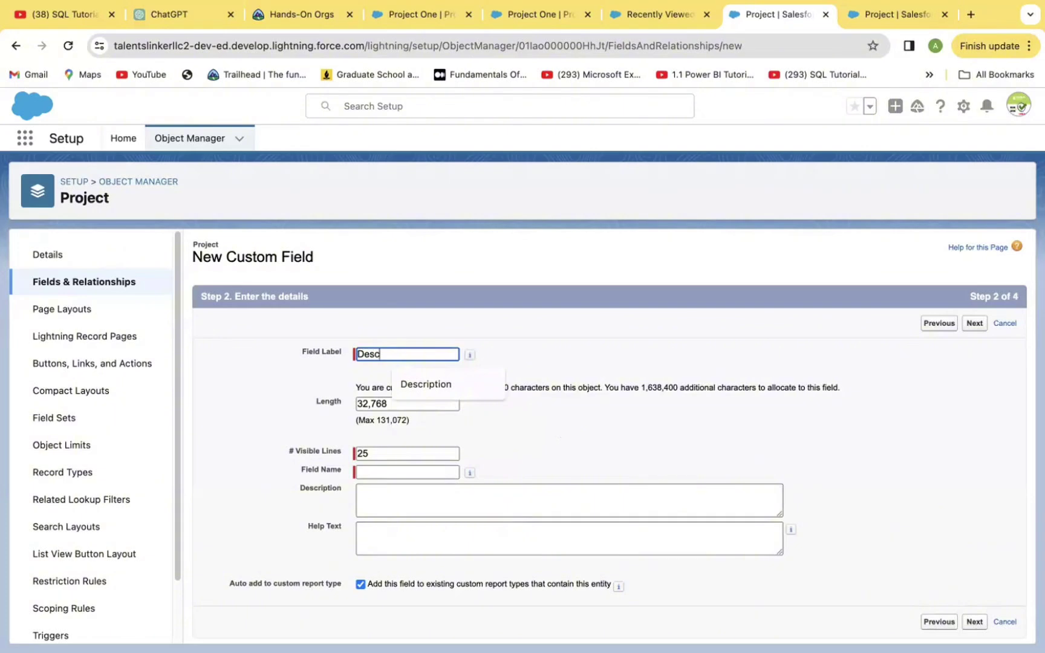
{"action": "type", "text": "ription"}
{"action": "left_click", "coordinate": [543, 445]}
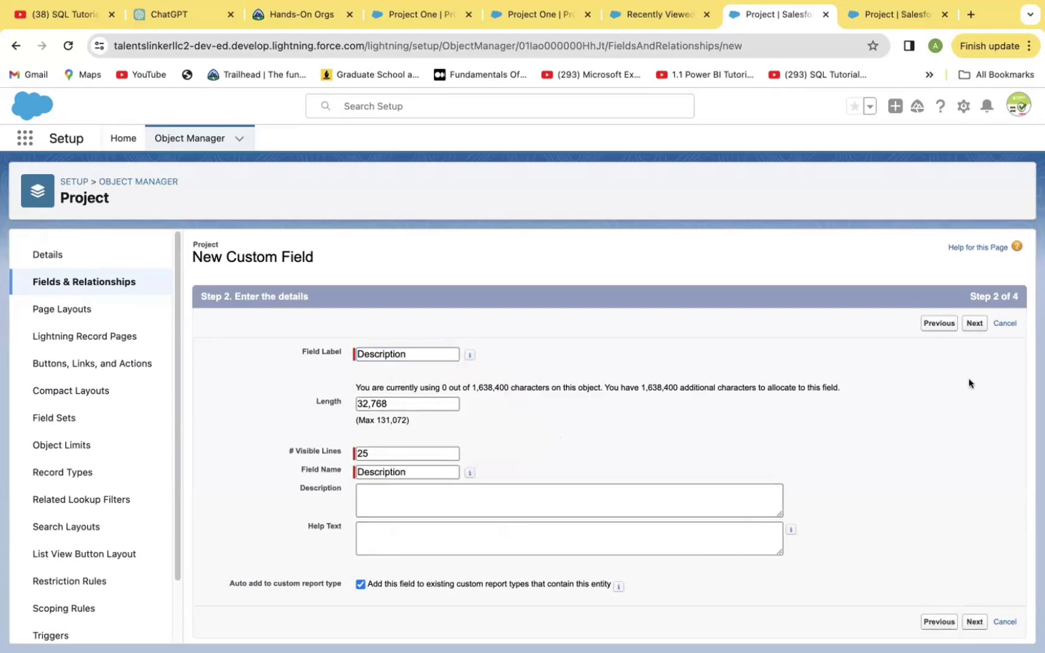
{"action": "left_click", "coordinate": [969, 324]}
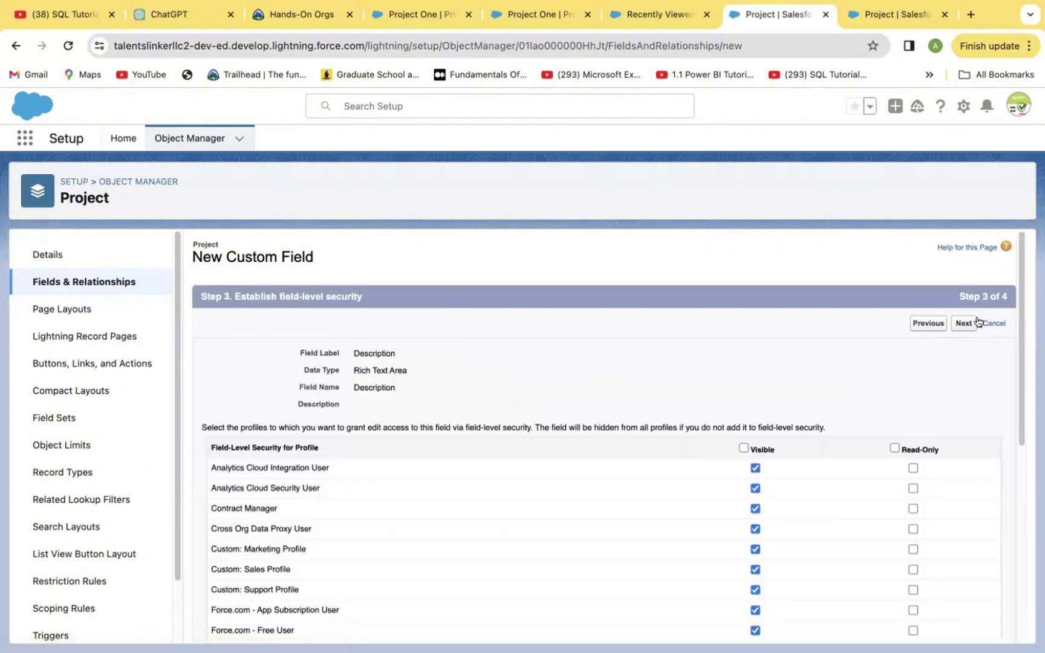
{"action": "left_click", "coordinate": [962, 323]}
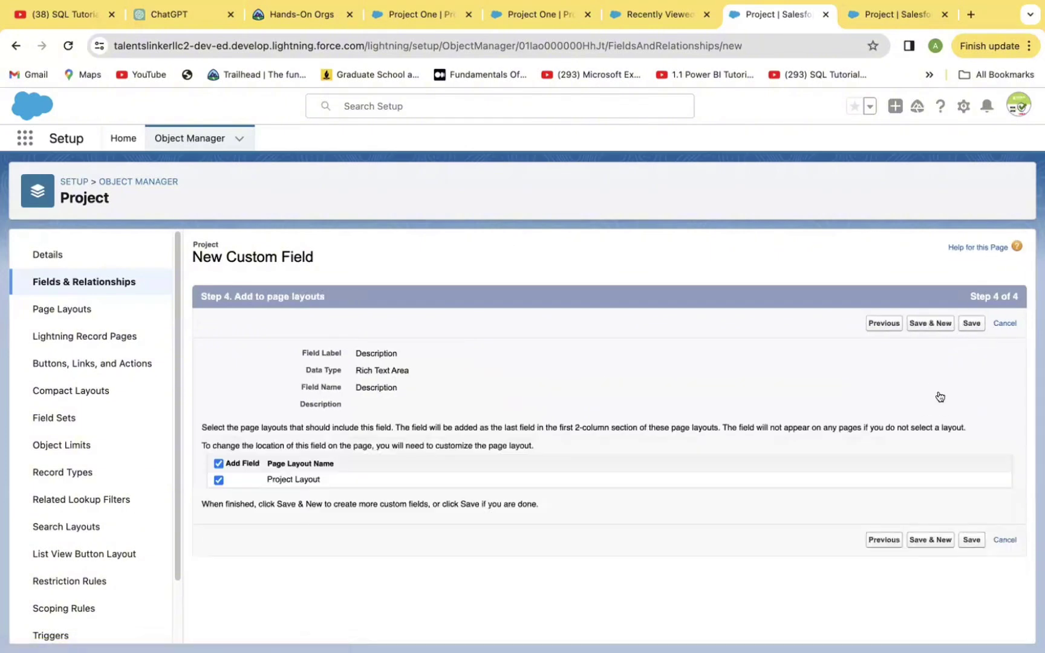
{"action": "left_click", "coordinate": [924, 322]}
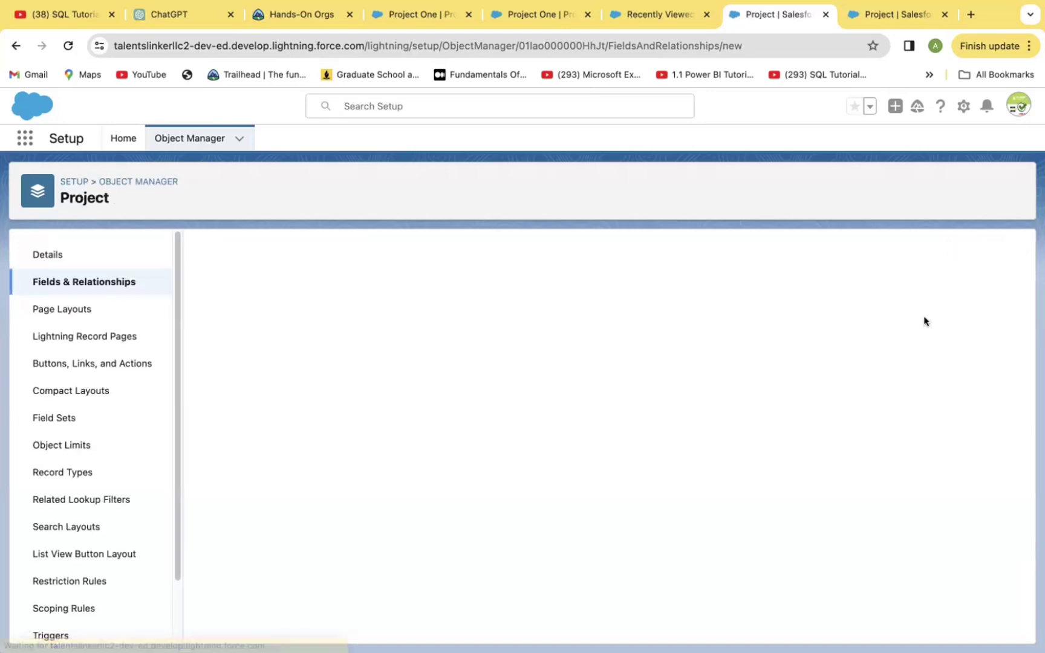
Switch to the Sales app and start a new record from the Projects list.
{"action": "left_click", "coordinate": [25, 138]}
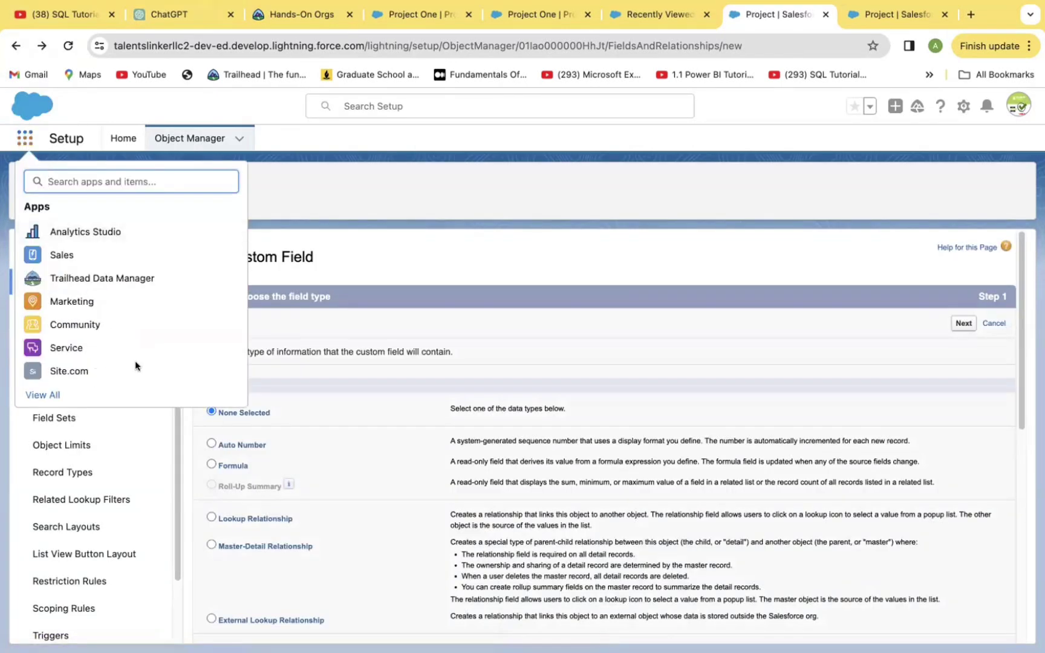
{"action": "left_click", "coordinate": [61, 256]}
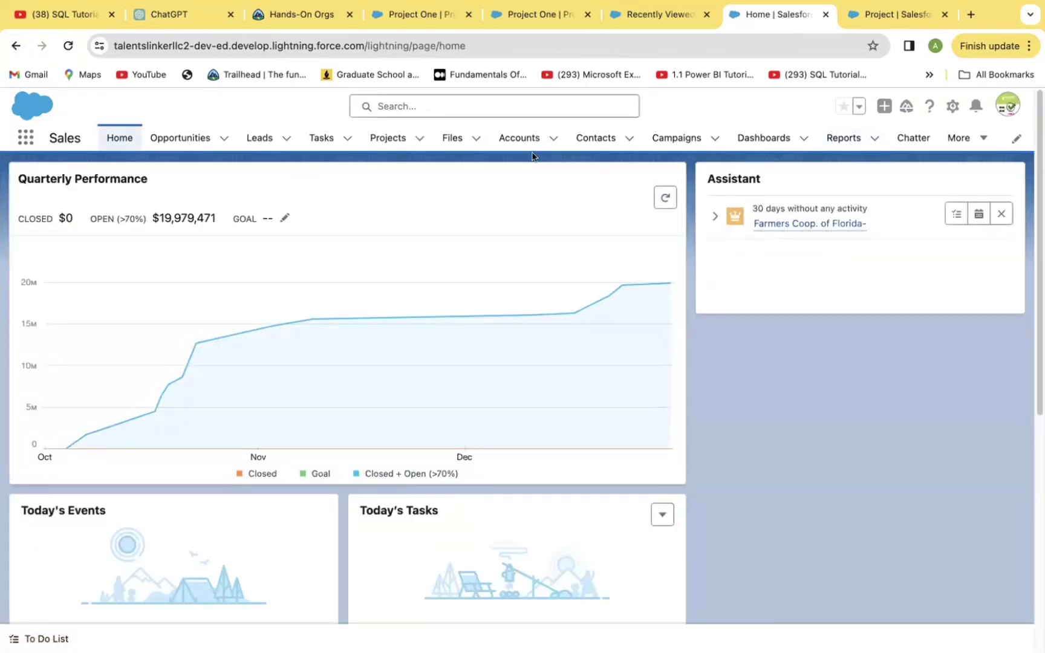
{"action": "left_click", "coordinate": [388, 138]}
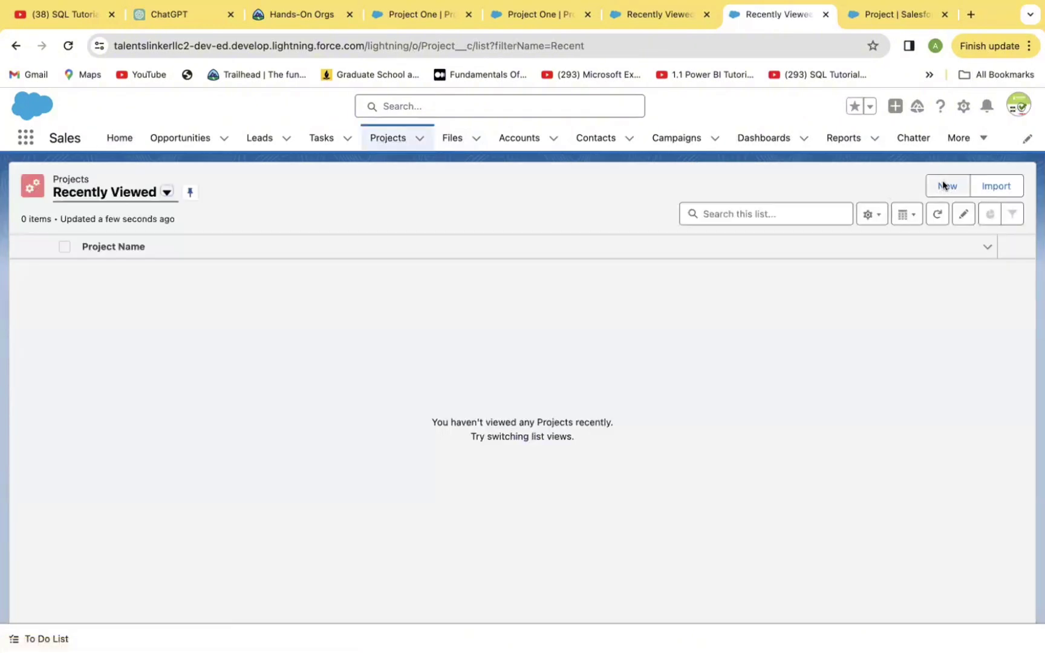
{"action": "left_click", "coordinate": [945, 186]}
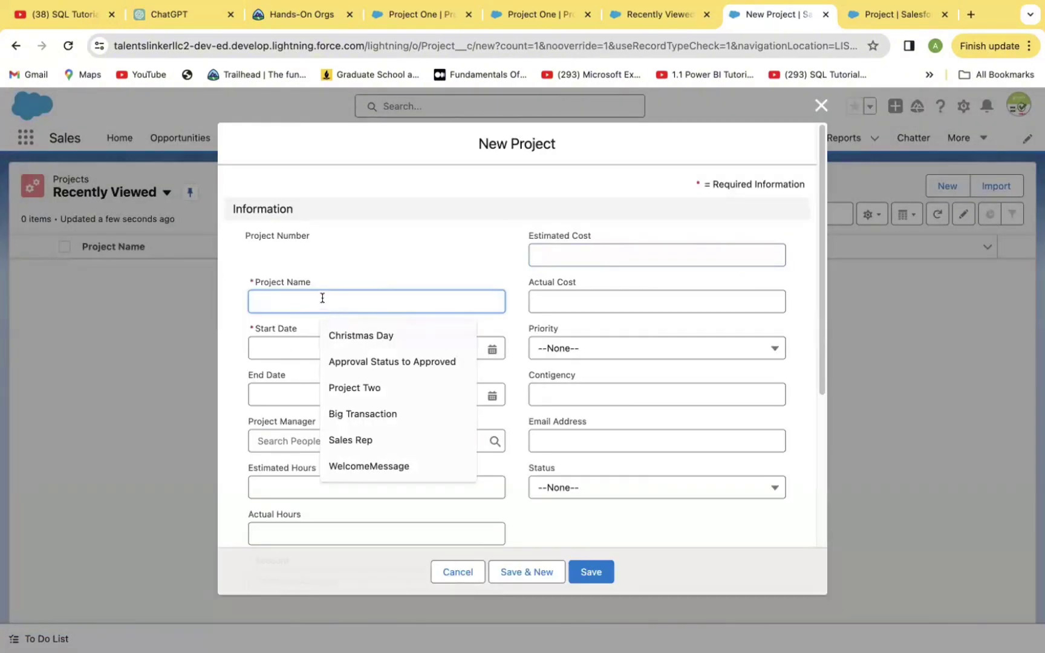
Name the project 'Project One' with start date 2/2/2024 and end date 2/17/2024.
{"action": "type", "text": "Projec"}
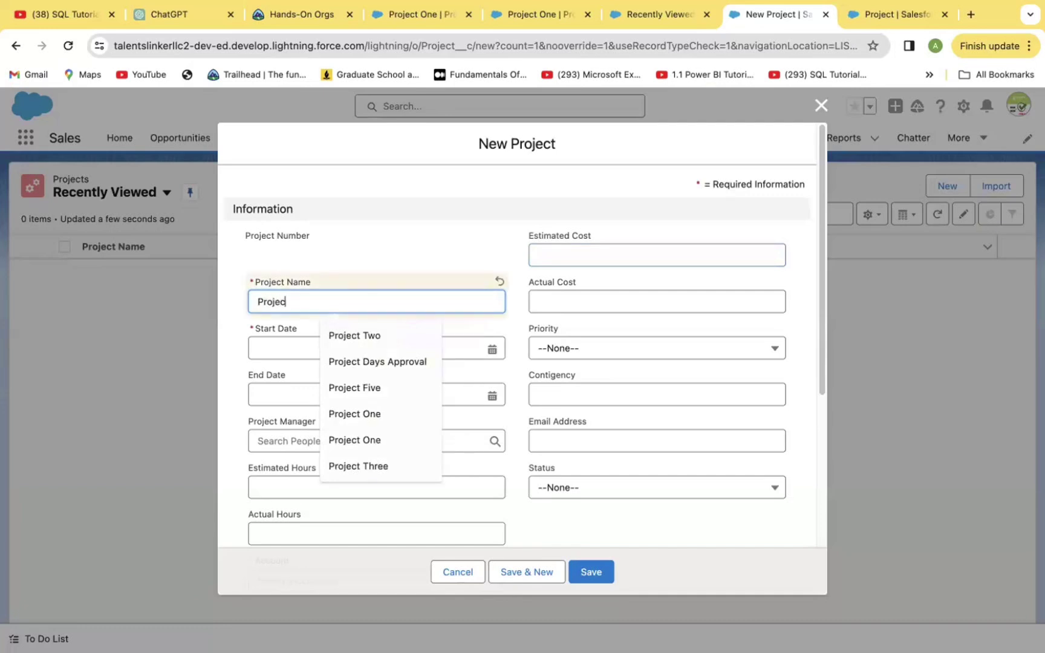
{"action": "type", "text": "t One"}
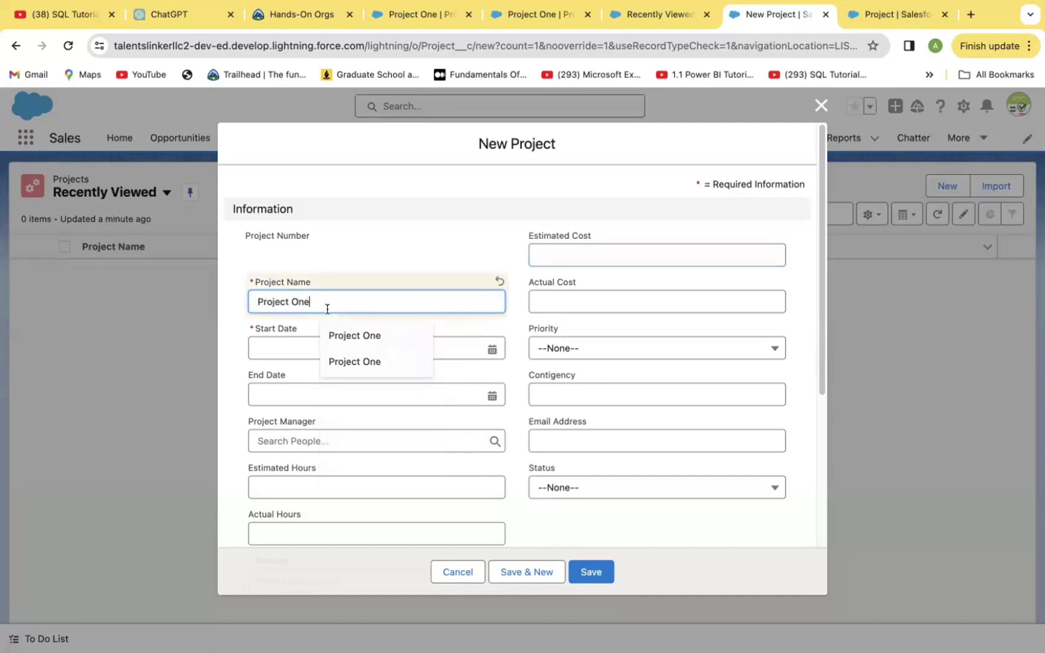
{"action": "left_click", "coordinate": [491, 348]}
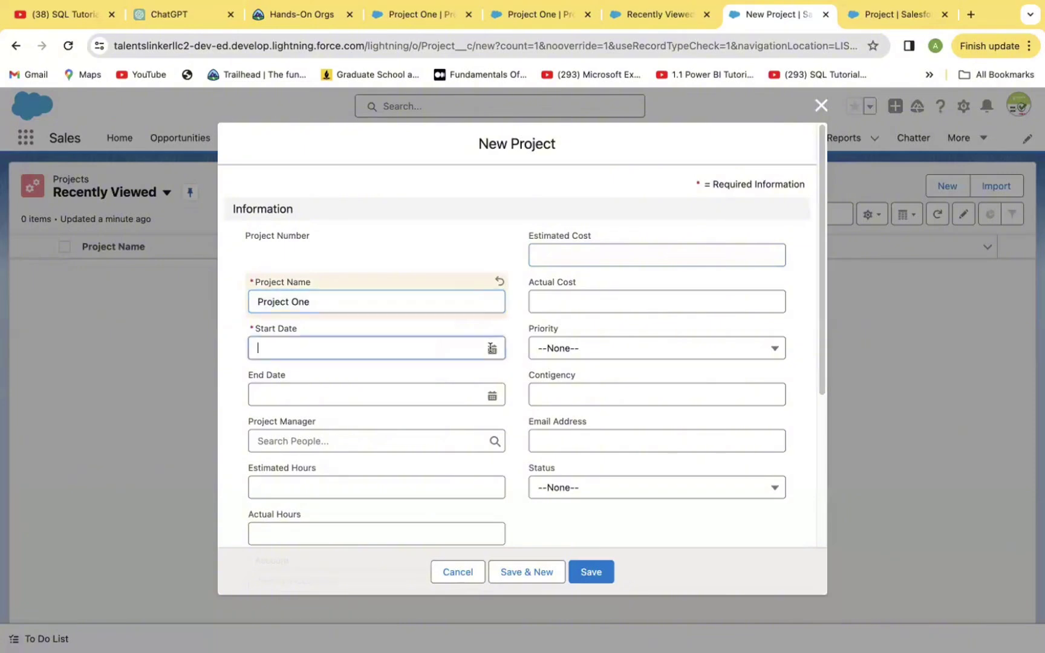
{"action": "left_click", "coordinate": [492, 348]}
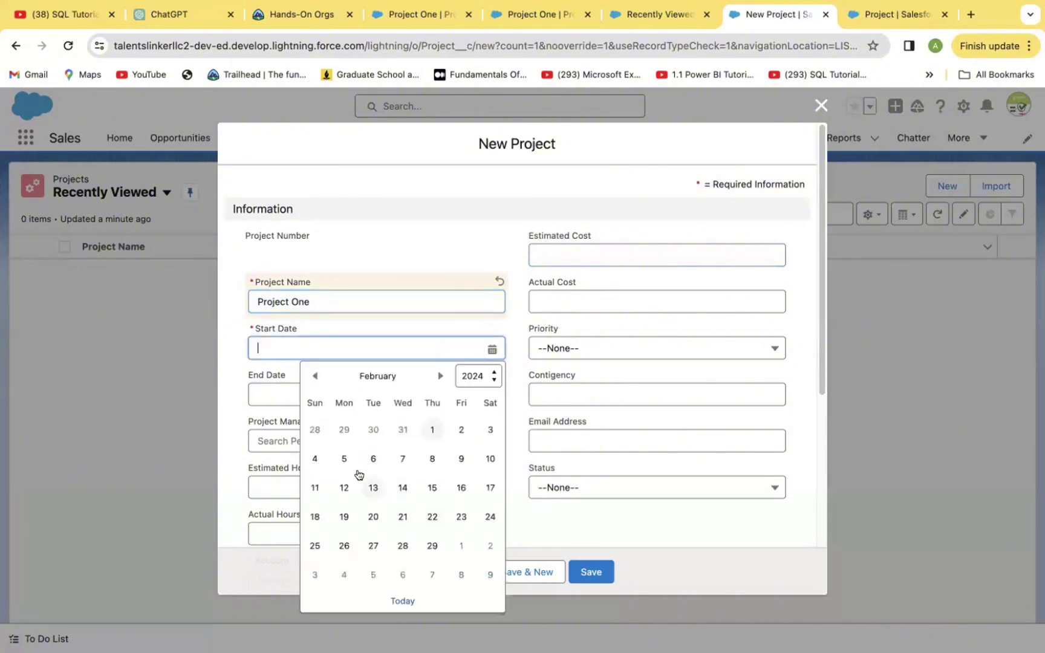
{"action": "left_click", "coordinate": [461, 429]}
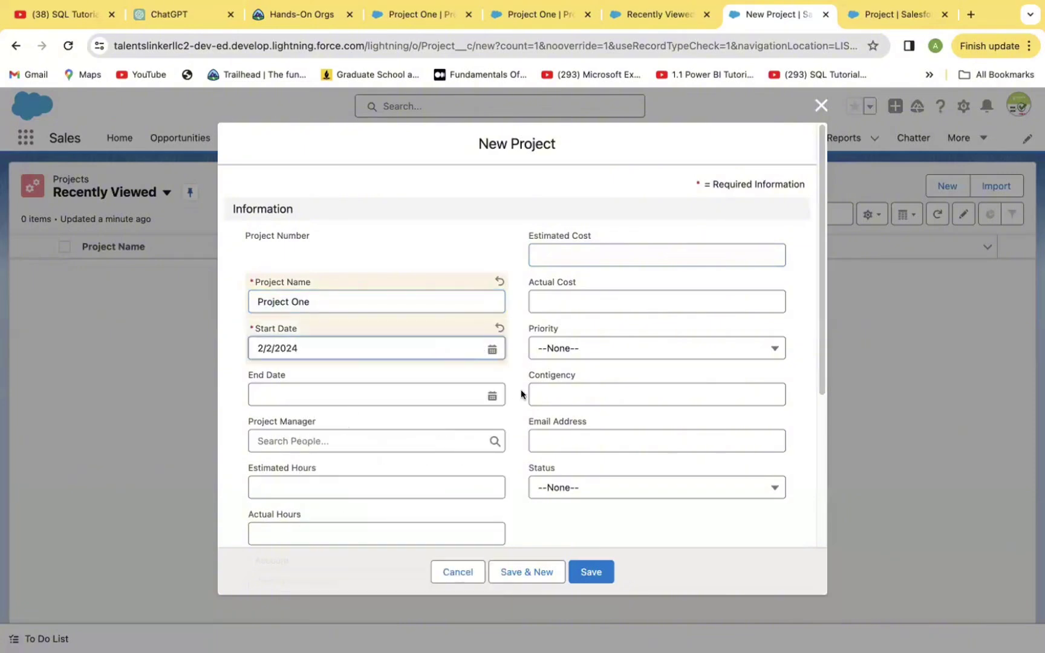
{"action": "left_click", "coordinate": [492, 395]}
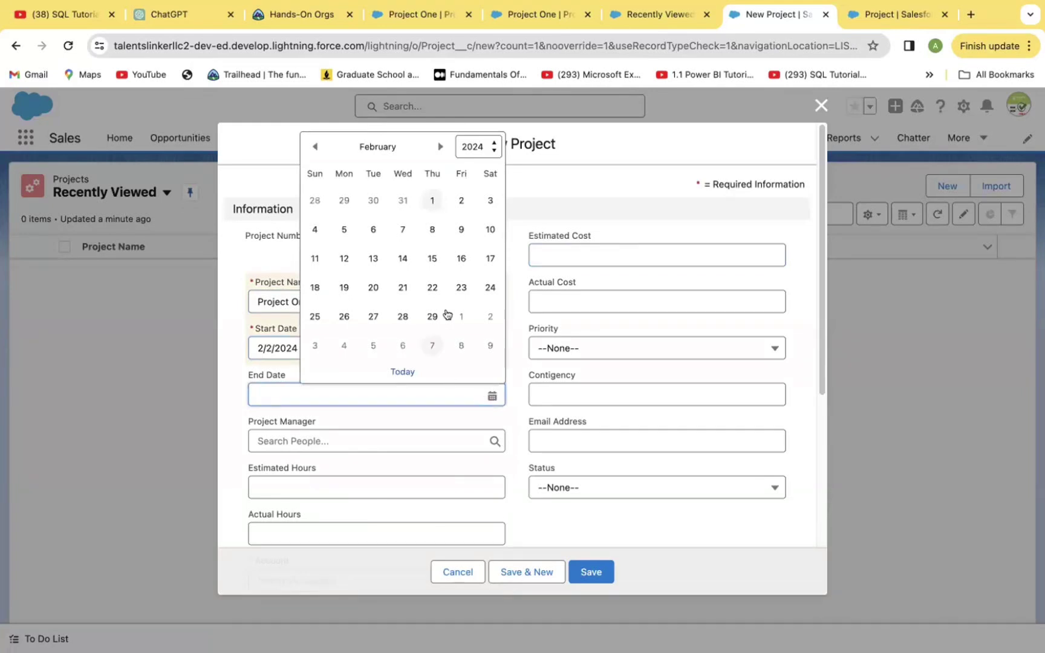
{"action": "left_click", "coordinate": [489, 259]}
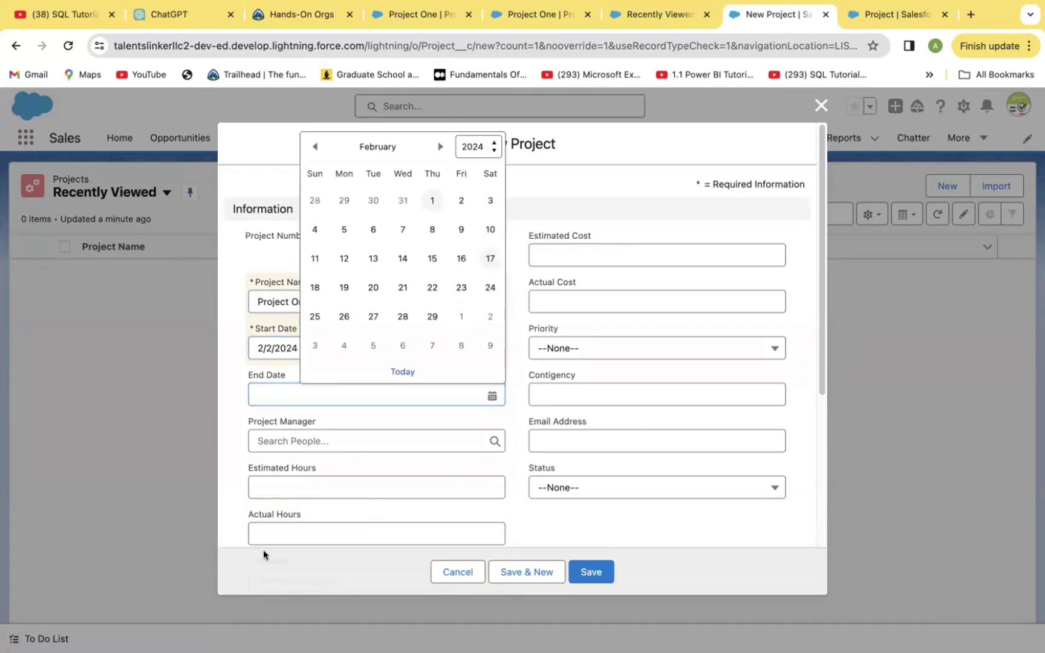
Choose the recent person as project manager and enter 500 estimated and 350 actual hours.
{"action": "left_click", "coordinate": [495, 433]}
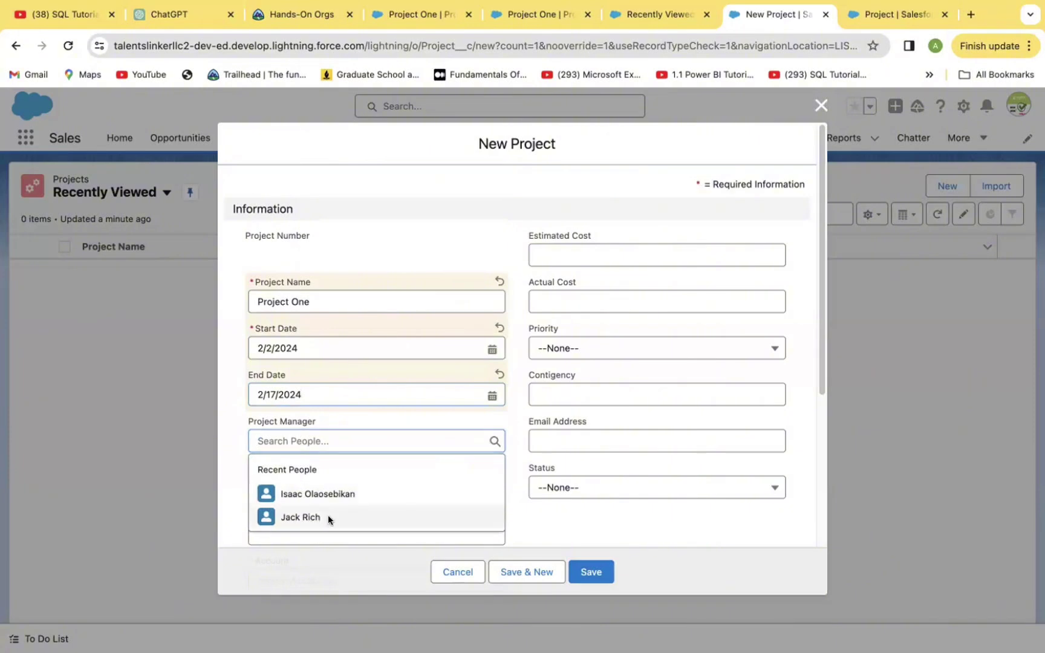
{"action": "left_click", "coordinate": [327, 518]}
{"action": "left_click", "coordinate": [348, 493]}
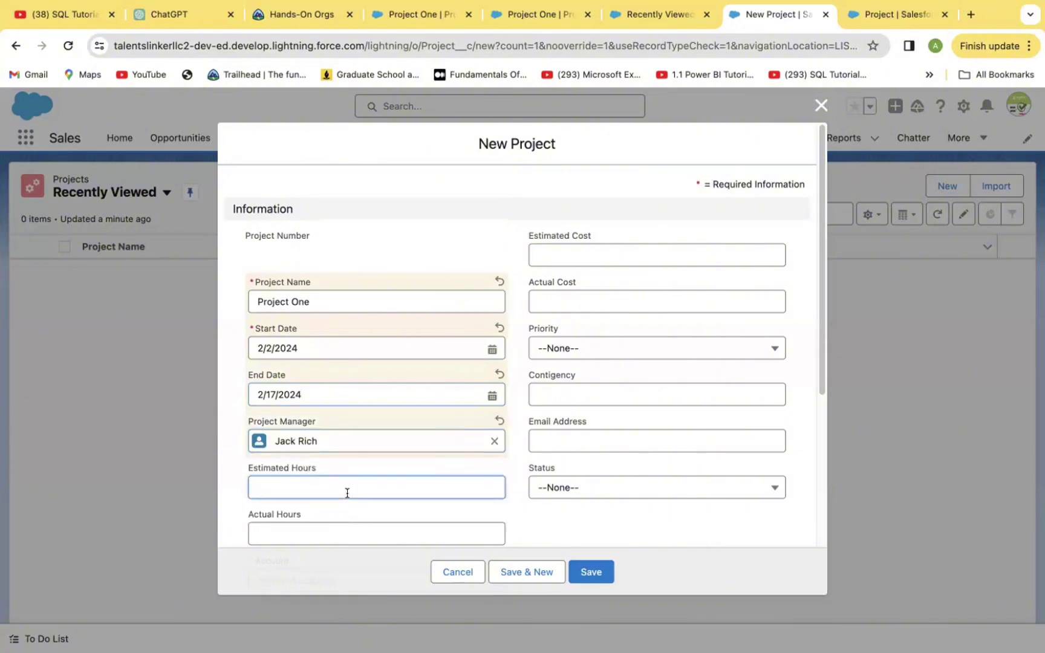
{"action": "type", "text": "5000"}
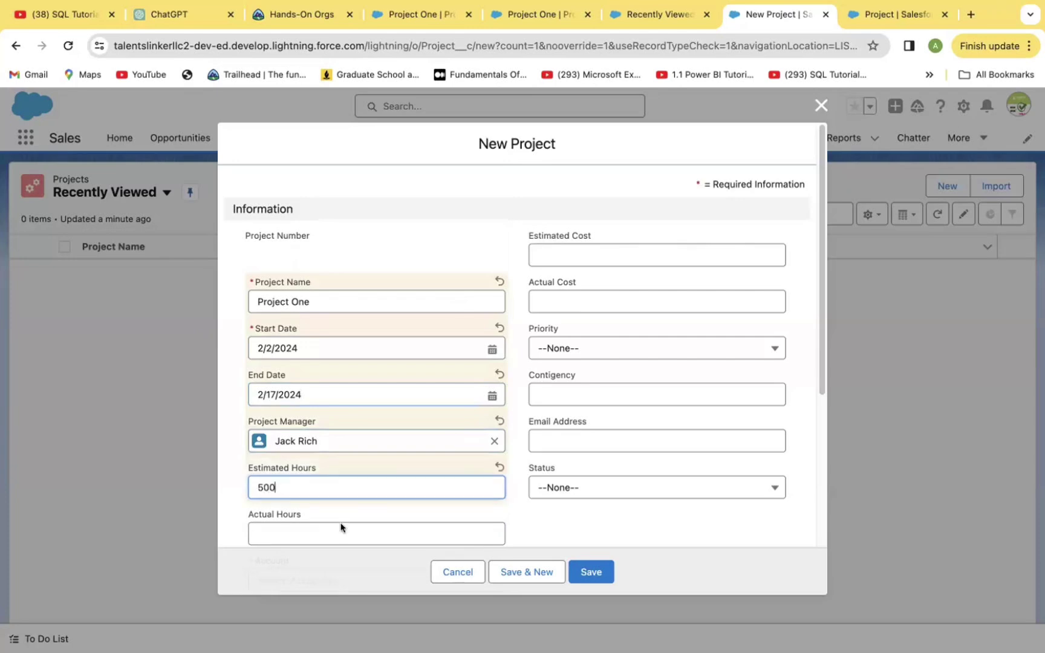
{"action": "left_click", "coordinate": [316, 529]}
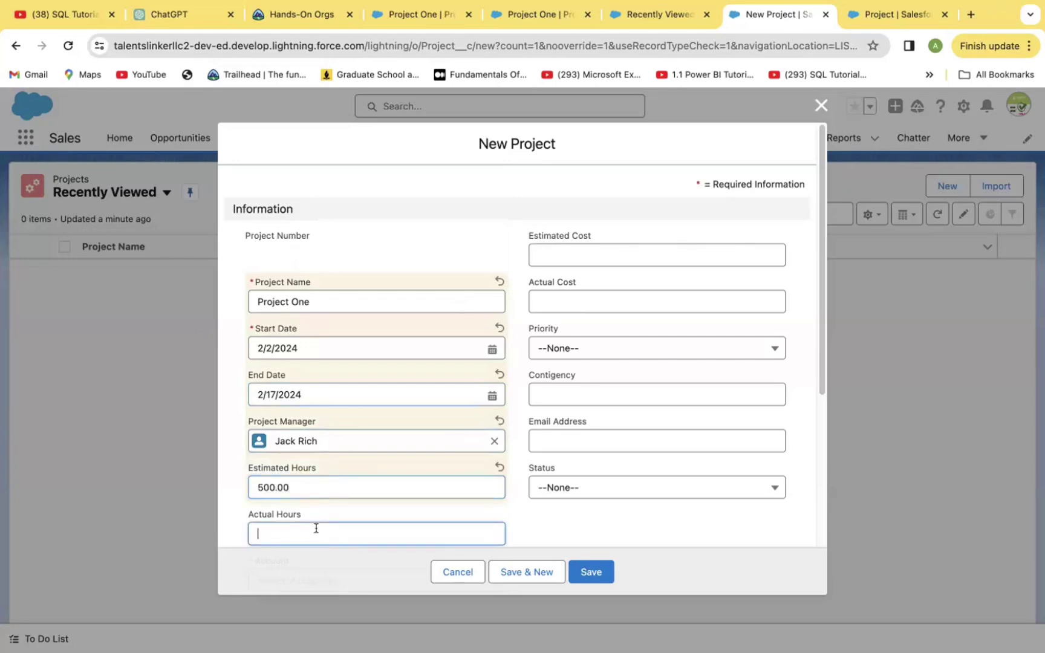
{"action": "type", "text": "2"}
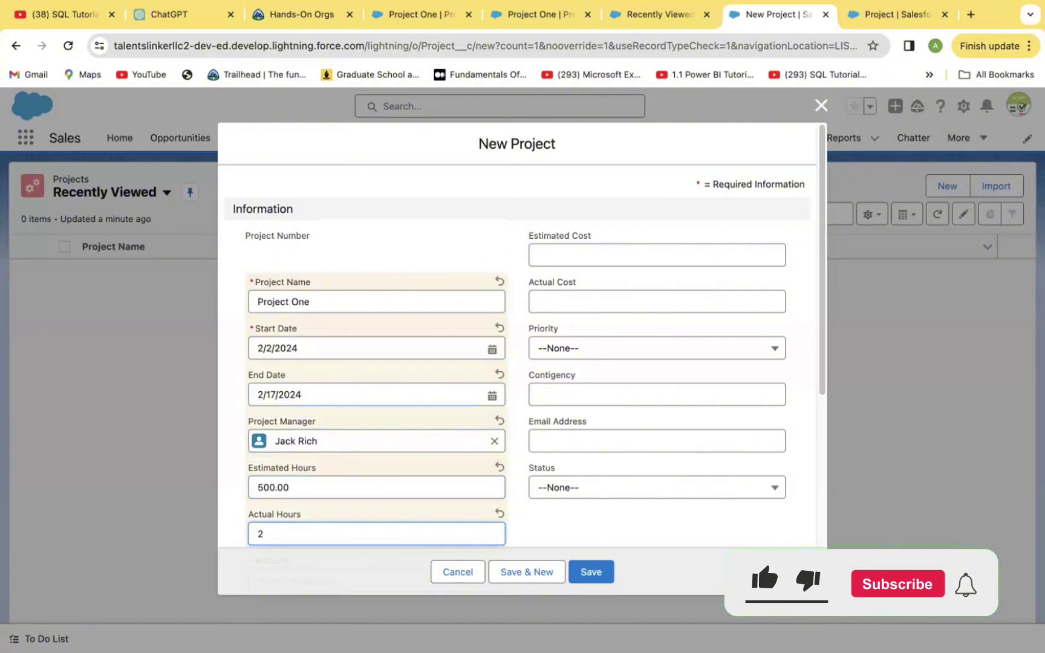
{"action": "key", "text": "BackSpace"}
{"action": "type", "text": "3"}
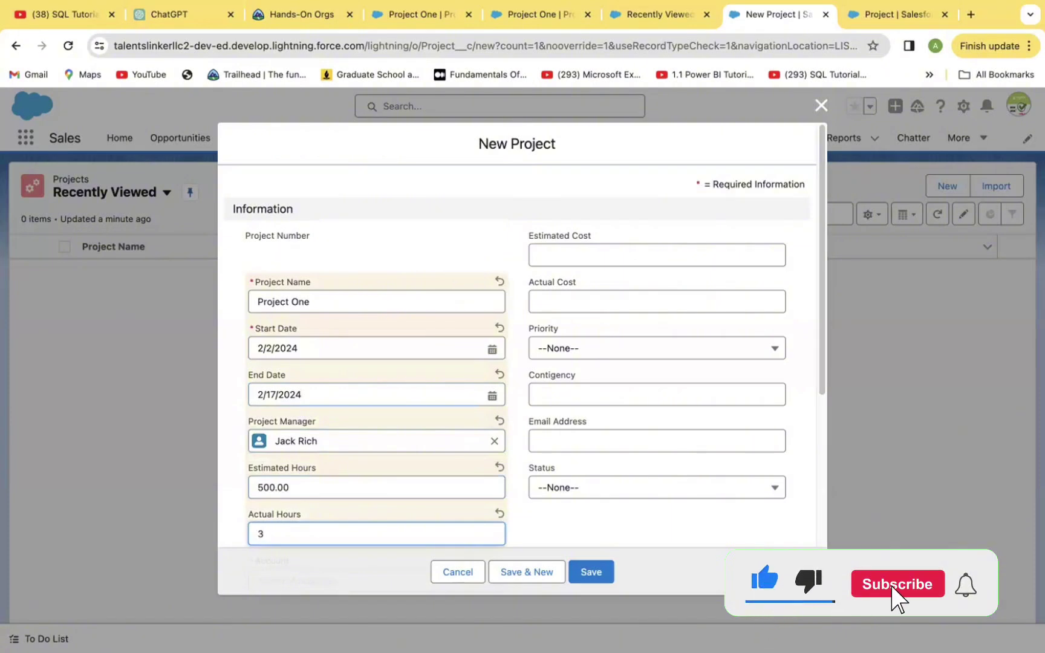
{"action": "type", "text": "50"}
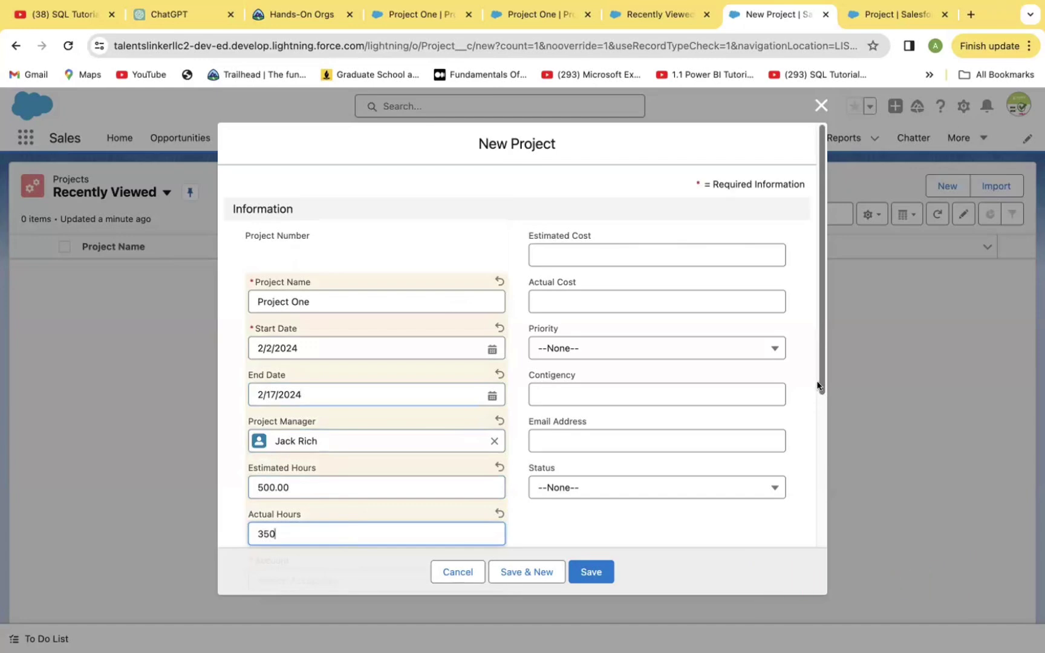
From the project's Account lookup, start creating a brand-new account.
{"action": "scroll", "coordinate": [818, 399], "scroll_direction": "down", "scroll_amount": 5}
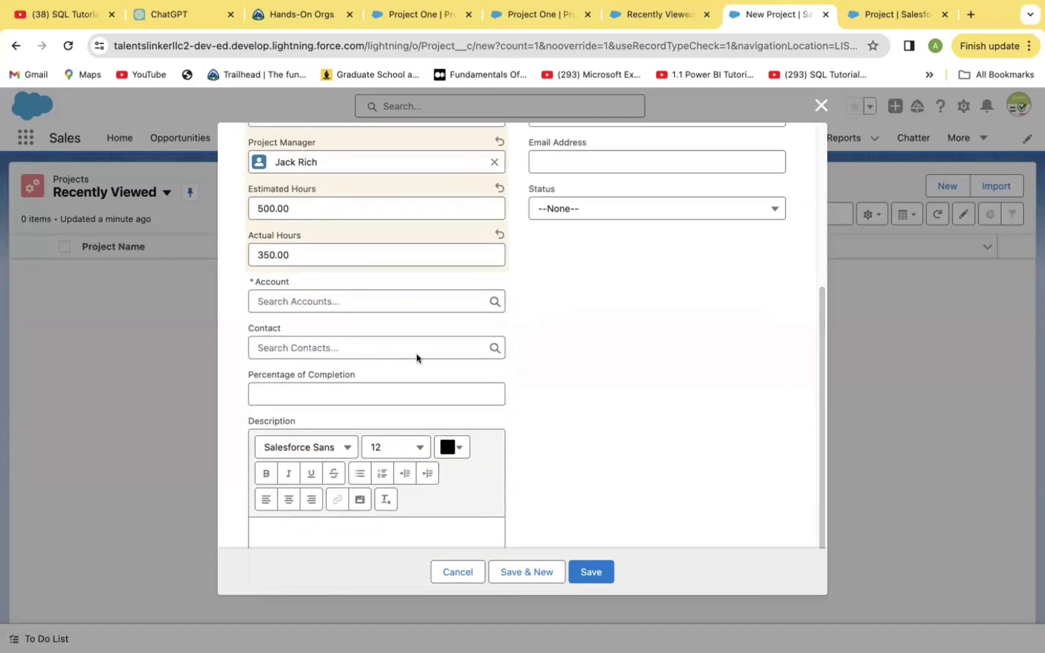
{"action": "left_click", "coordinate": [486, 301]}
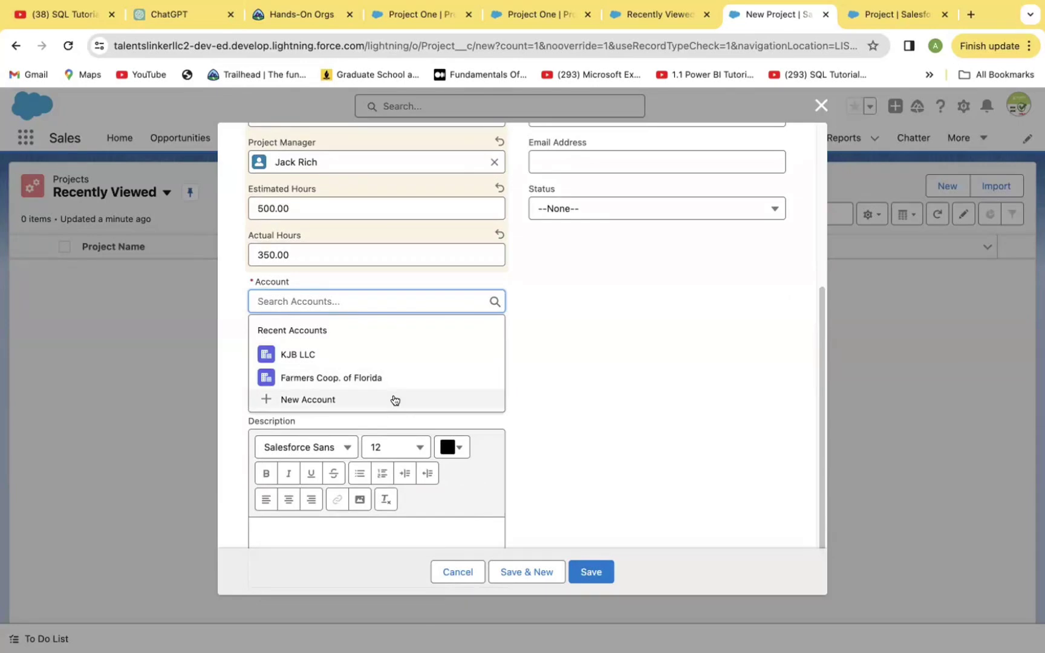
{"action": "left_click", "coordinate": [308, 400]}
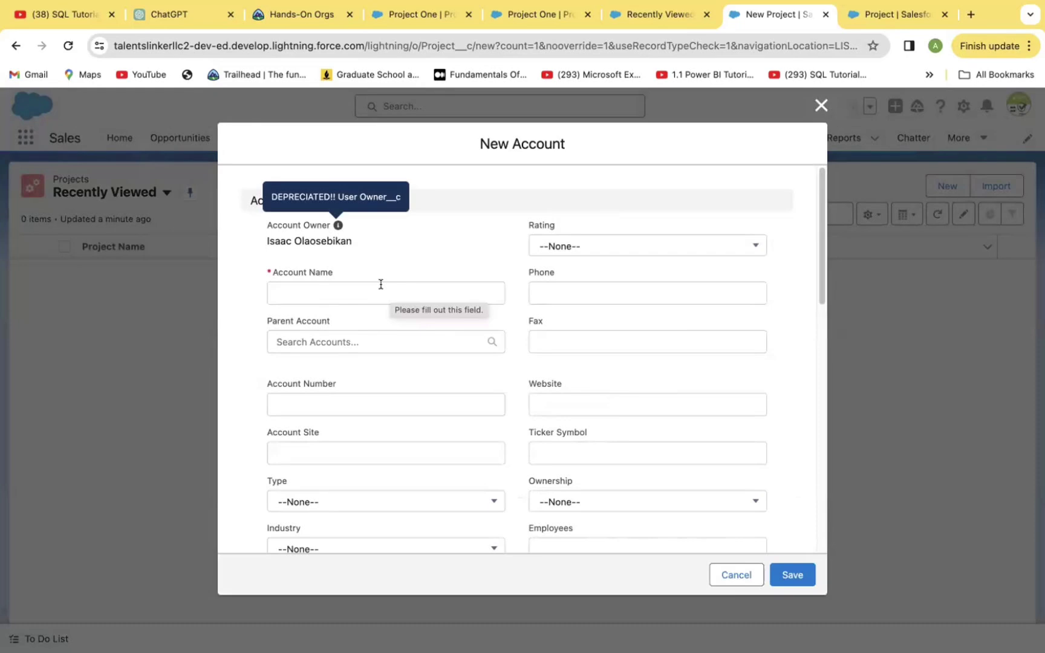
Name the new account 'Tech LLC', rate it Hot and enter its account number.
{"action": "left_click", "coordinate": [349, 286]}
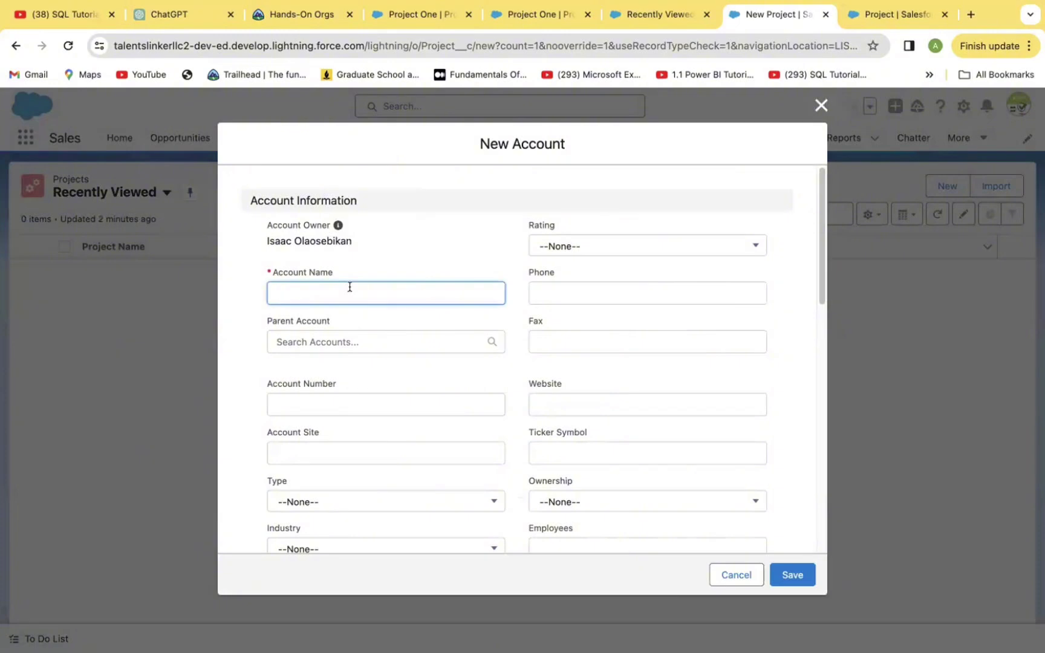
{"action": "type", "text": "Tech LLC"}
{"action": "left_click", "coordinate": [743, 243]}
{"action": "left_click", "coordinate": [623, 302]}
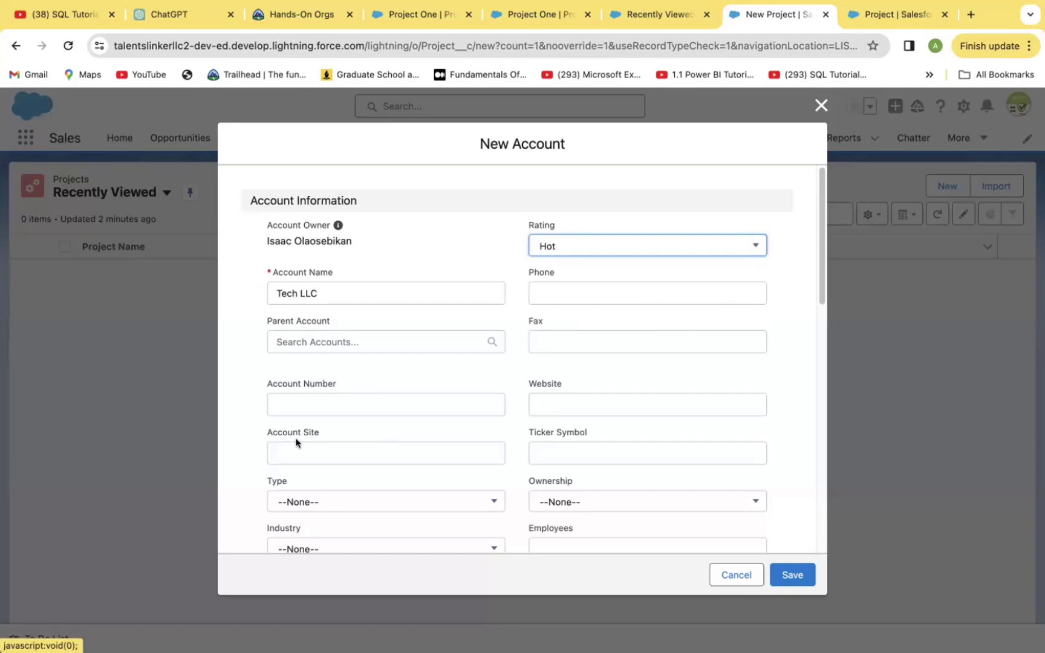
{"action": "left_click", "coordinate": [326, 405]}
{"action": "type", "text": "70998908"}
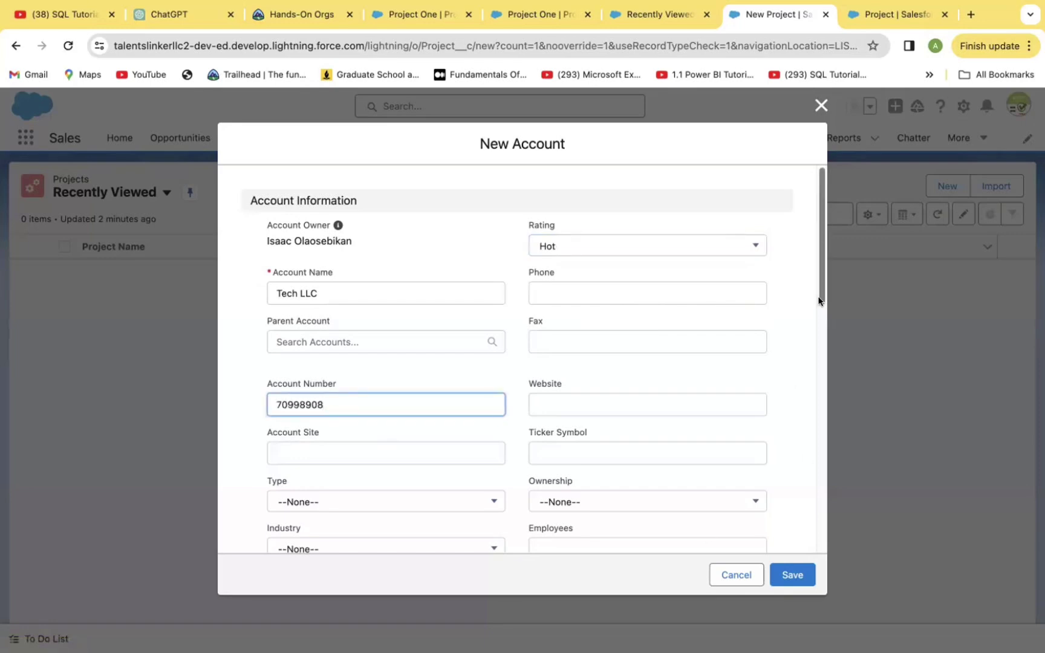
Set type Technology Partner, industry Technology and ownership Public, then save the account.
{"action": "scroll", "coordinate": [798, 363], "scroll_direction": "down", "scroll_amount": 10}
{"action": "scroll", "coordinate": [811, 297], "scroll_direction": "up", "scroll_amount": 5}
{"action": "left_click", "coordinate": [486, 338]}
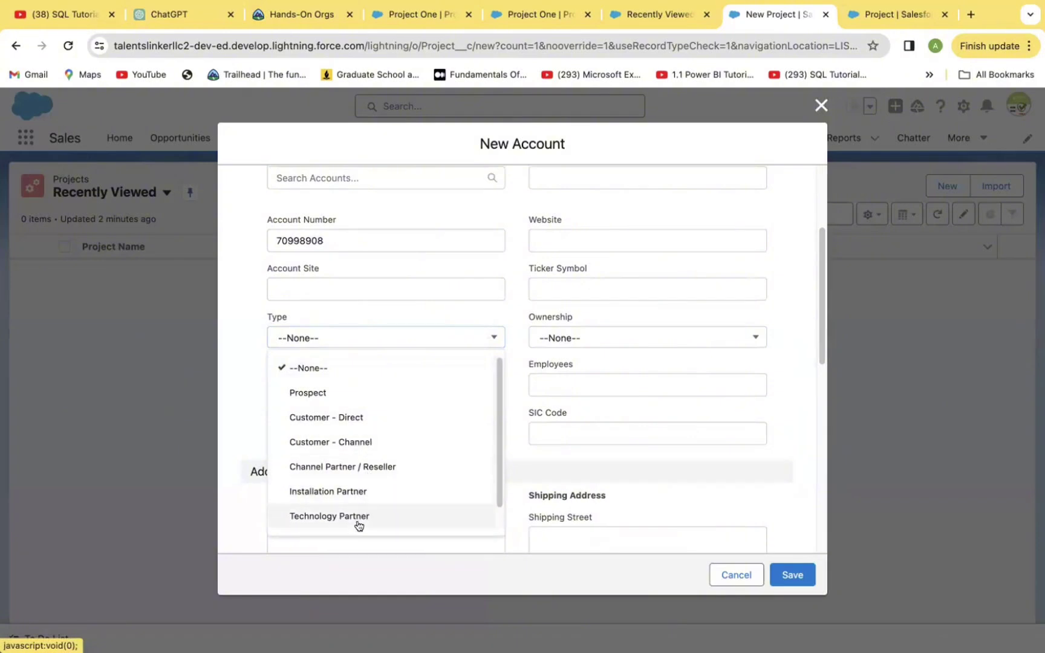
{"action": "scroll", "coordinate": [354, 514], "scroll_direction": "down", "scroll_amount": 1}
{"action": "left_click", "coordinate": [345, 492]}
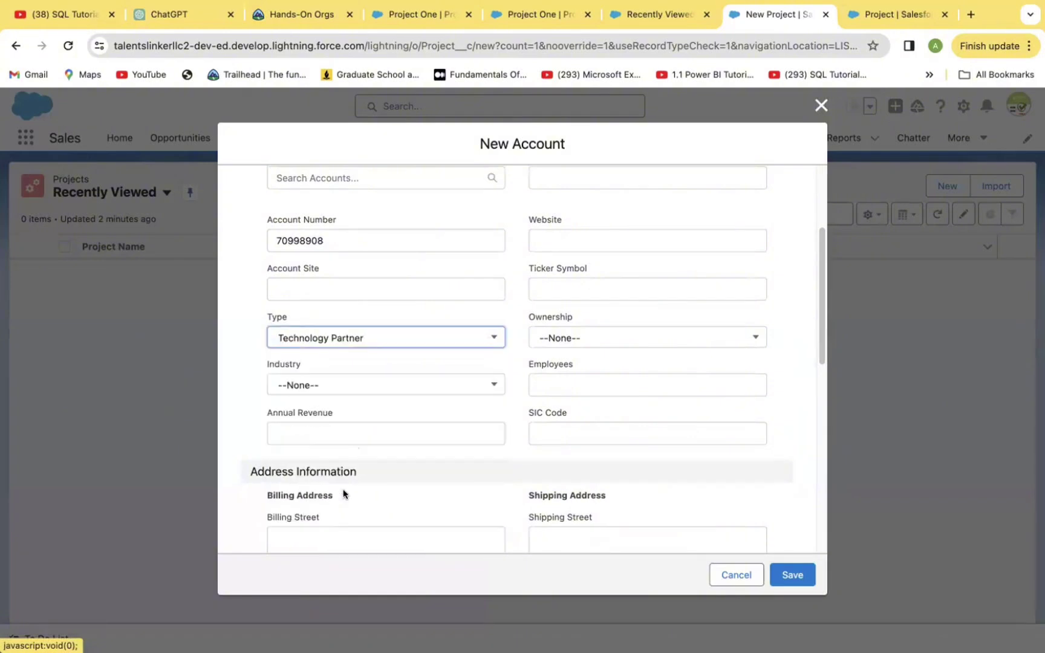
{"action": "left_click", "coordinate": [482, 379]}
{"action": "scroll", "coordinate": [406, 532], "scroll_direction": "down", "scroll_amount": 1}
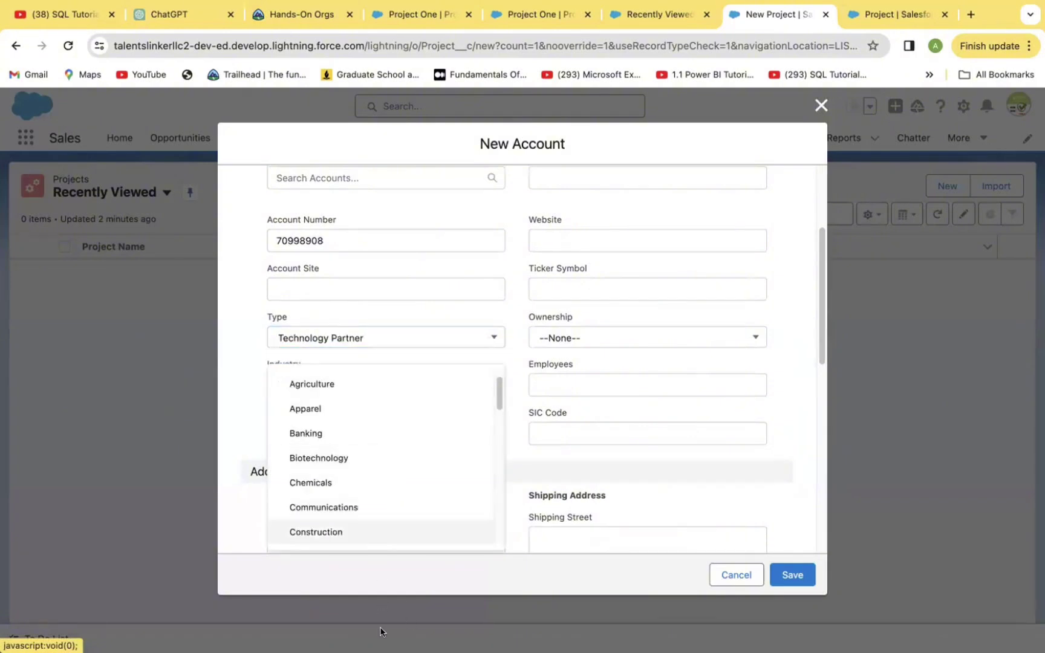
{"action": "left_click_drag", "start_coordinate": [497, 397], "coordinate": [498, 533]}
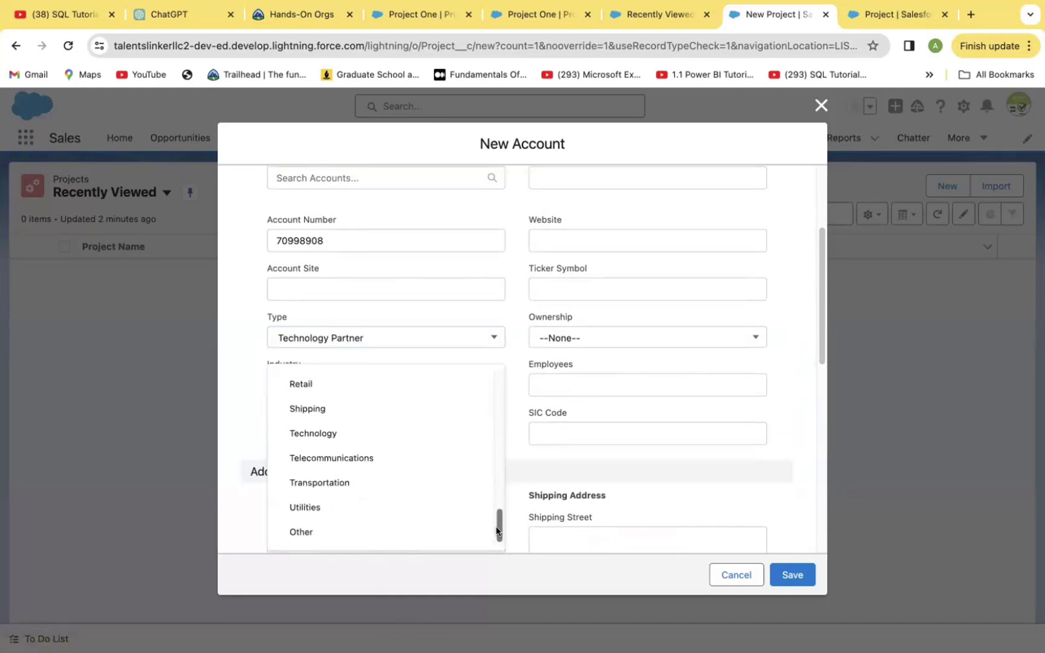
{"action": "left_click", "coordinate": [342, 436]}
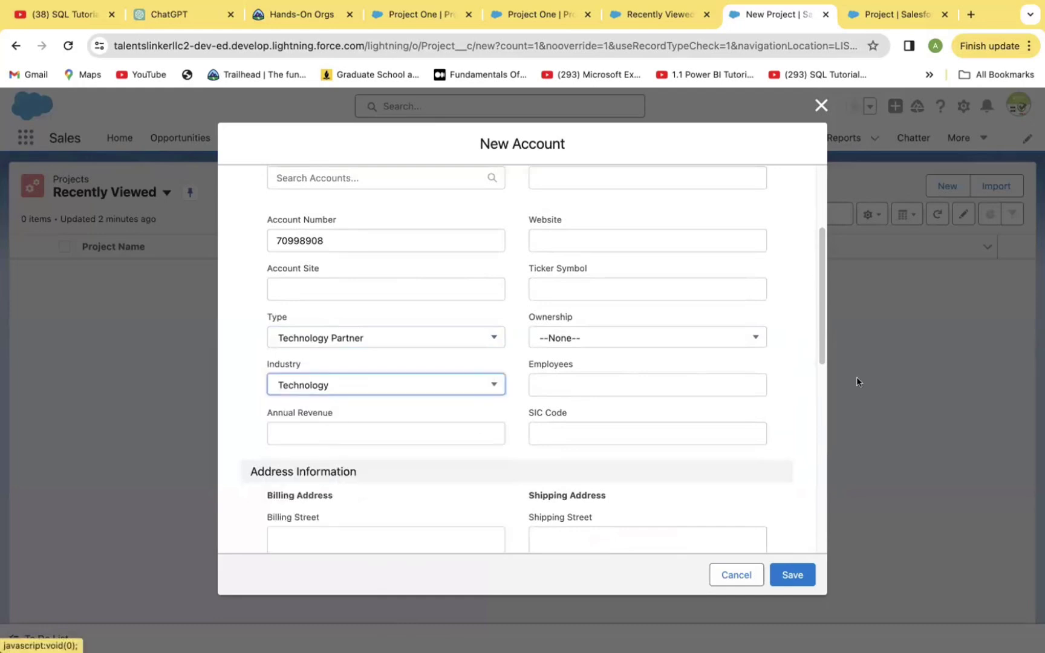
{"action": "left_click", "coordinate": [753, 339]}
{"action": "left_click", "coordinate": [579, 392]}
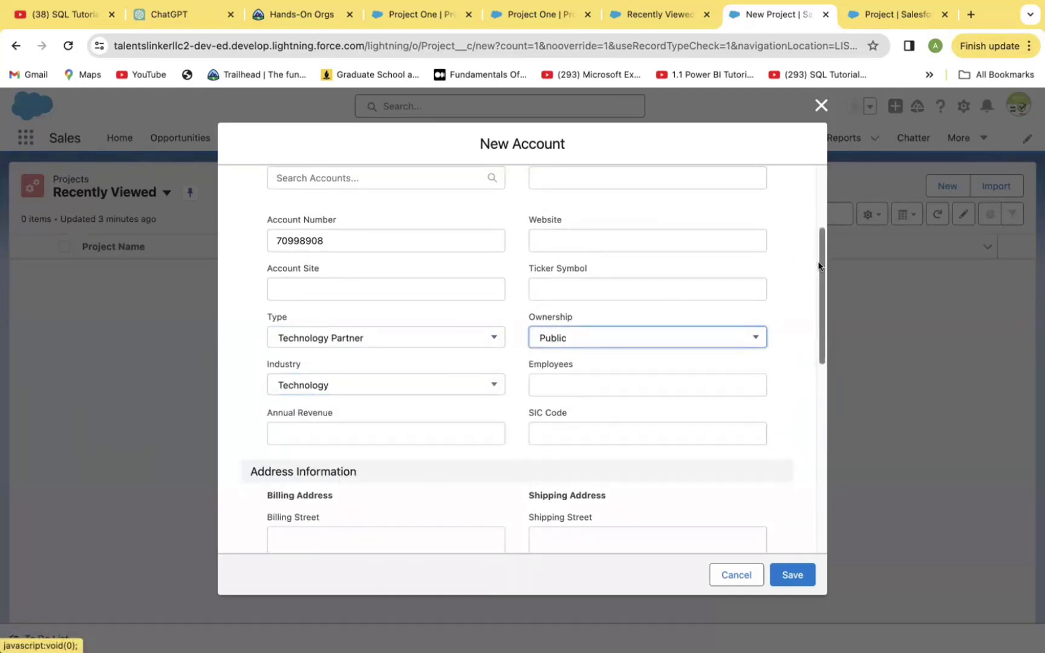
{"action": "scroll", "coordinate": [809, 215], "scroll_direction": "up", "scroll_amount": 5}
{"action": "scroll", "coordinate": [786, 423], "scroll_direction": "down", "scroll_amount": 15}
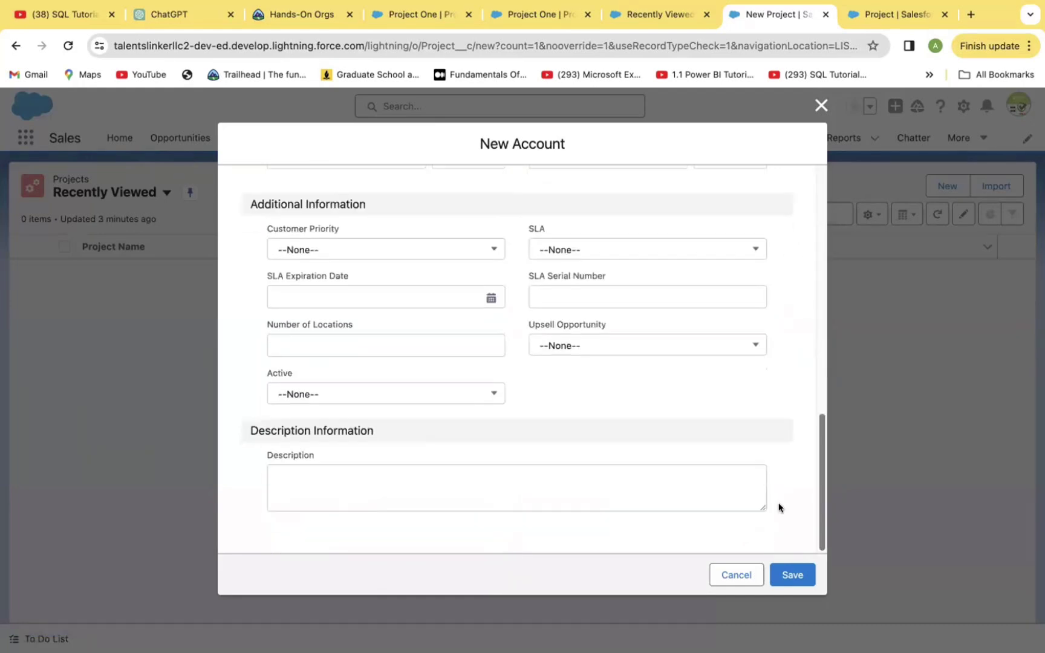
{"action": "left_click", "coordinate": [793, 575]}
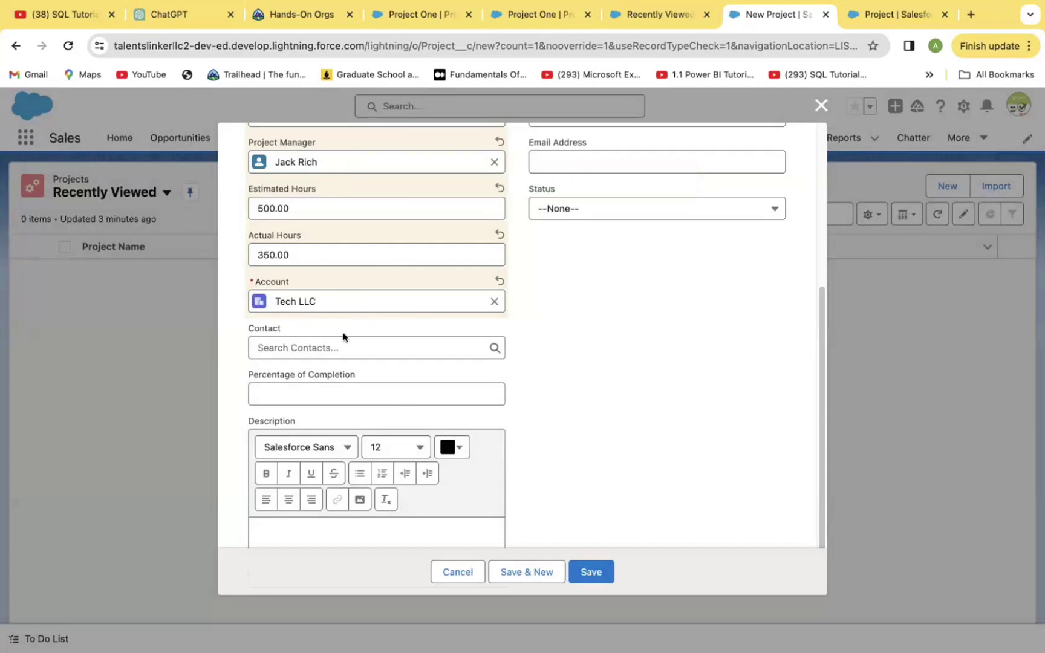
Create a new contact from the Contact lookup with a phone number, first and last name.
{"action": "left_click", "coordinate": [366, 347]}
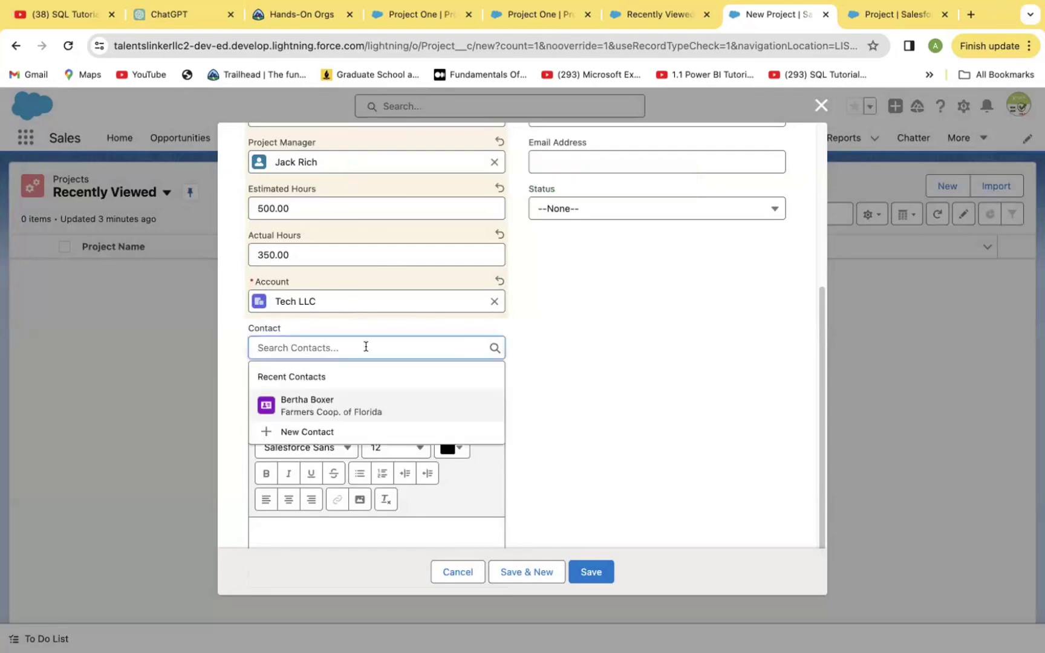
{"action": "left_click", "coordinate": [310, 431]}
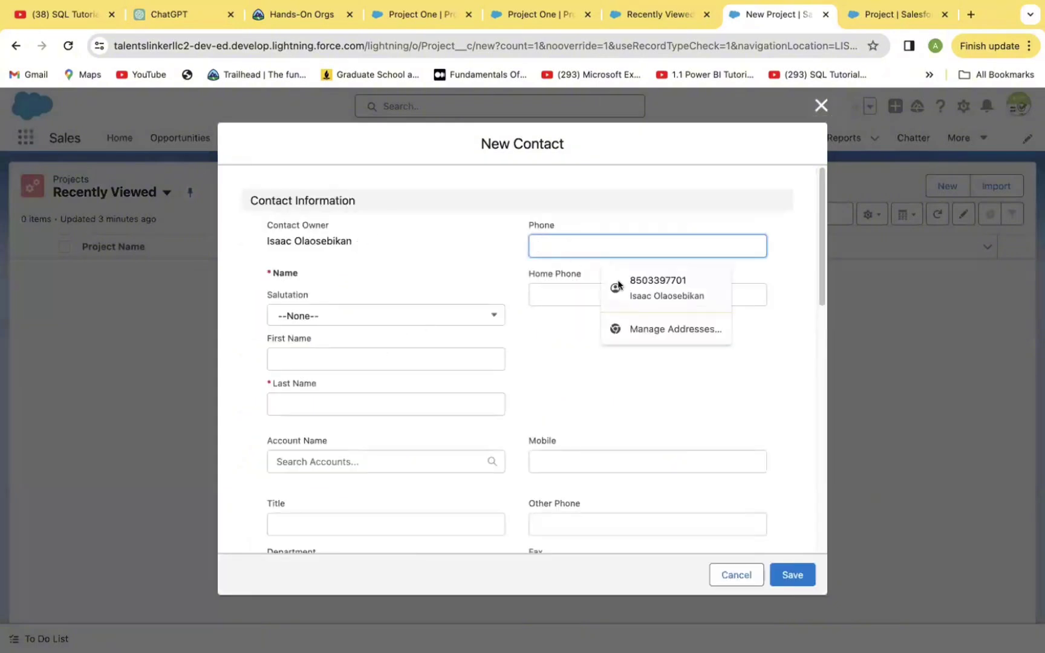
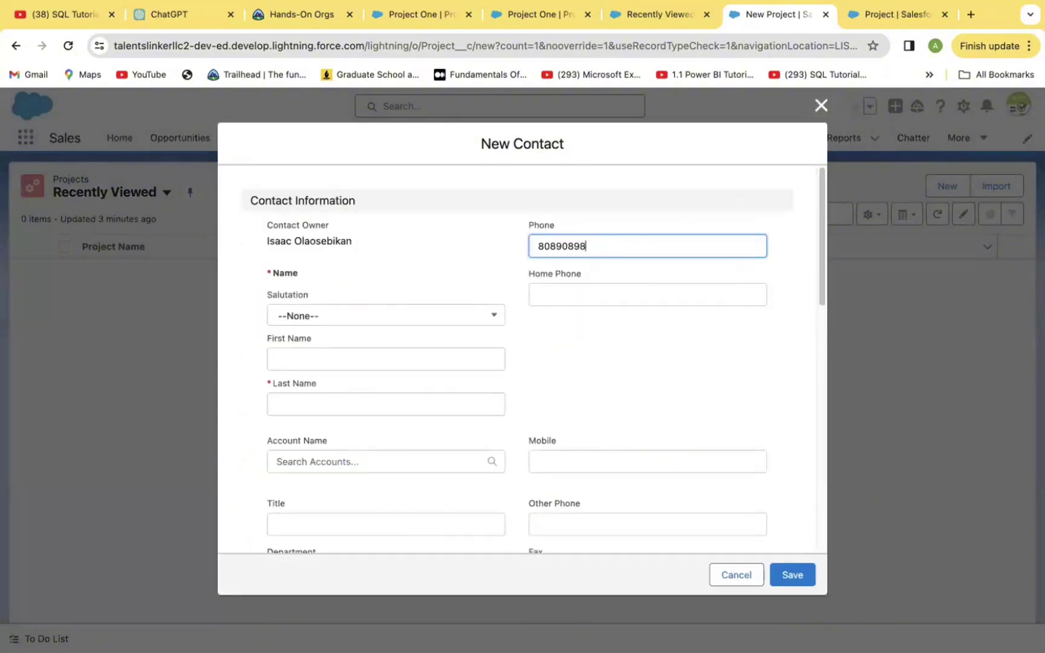
{"action": "left_click", "coordinate": [301, 400]}
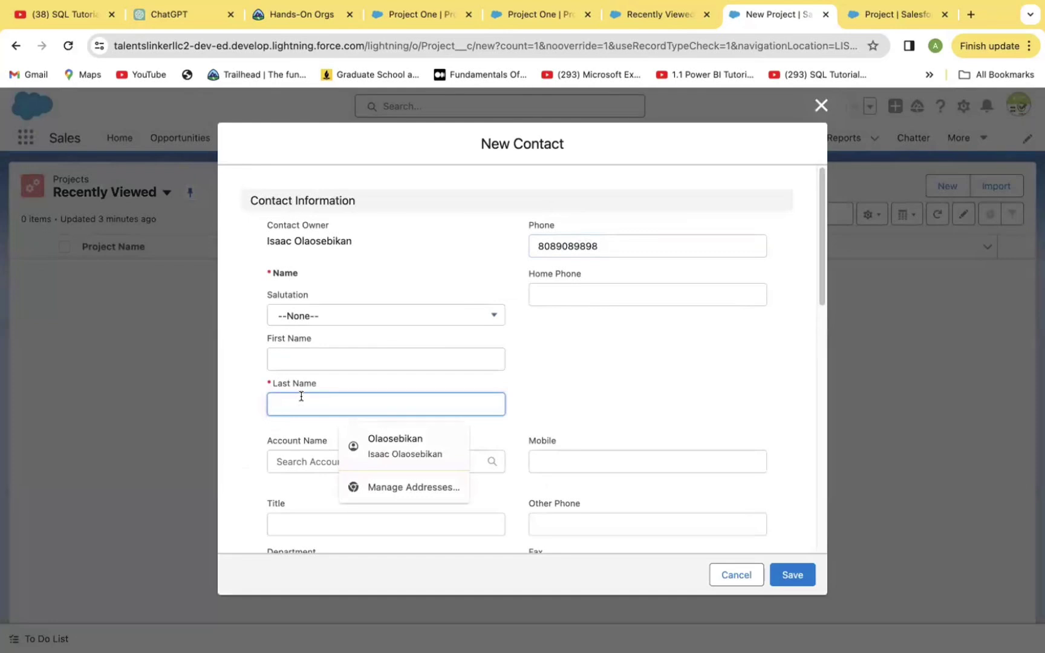
{"action": "left_click", "coordinate": [300, 357]}
{"action": "type", "text": "Pai"}
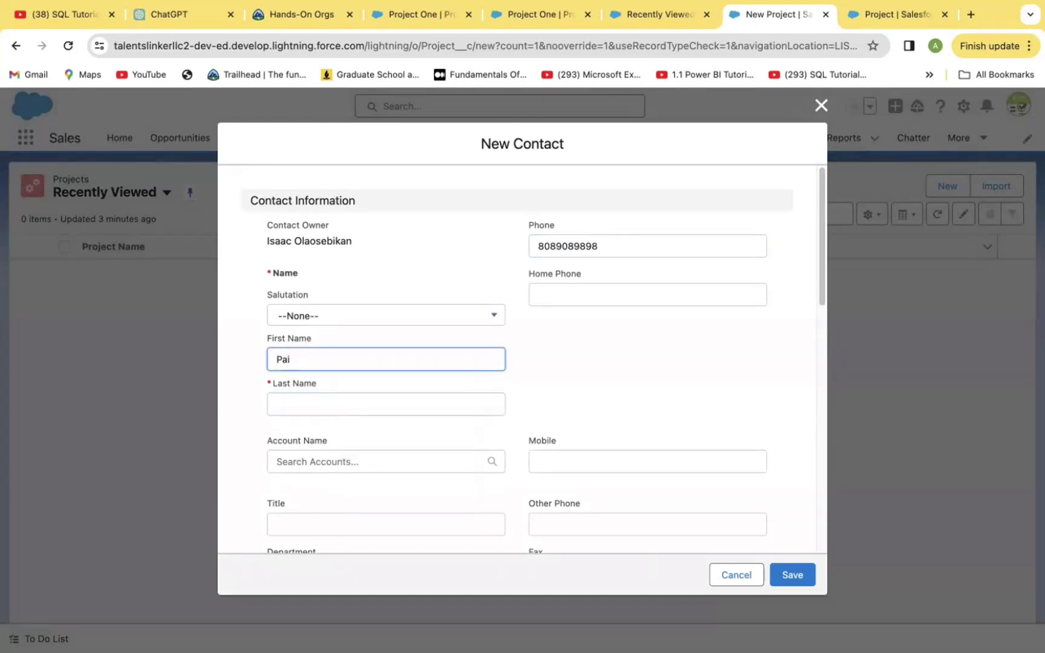
{"action": "type", "text": "l"}
{"action": "left_click", "coordinate": [287, 405]}
{"action": "type", "text": "G"}
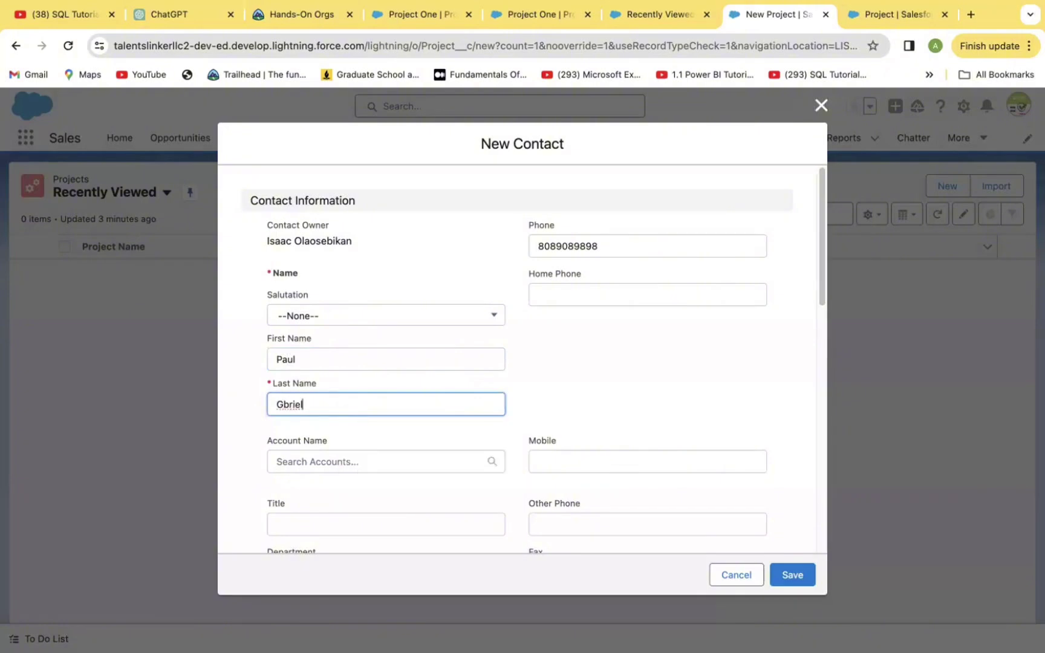
{"action": "left_click", "coordinate": [281, 405]}
{"action": "type", "text": "a"}
{"action": "left_click_drag", "start_coordinate": [824, 275], "coordinate": [808, 478]}
{"action": "left_click", "coordinate": [790, 577]}
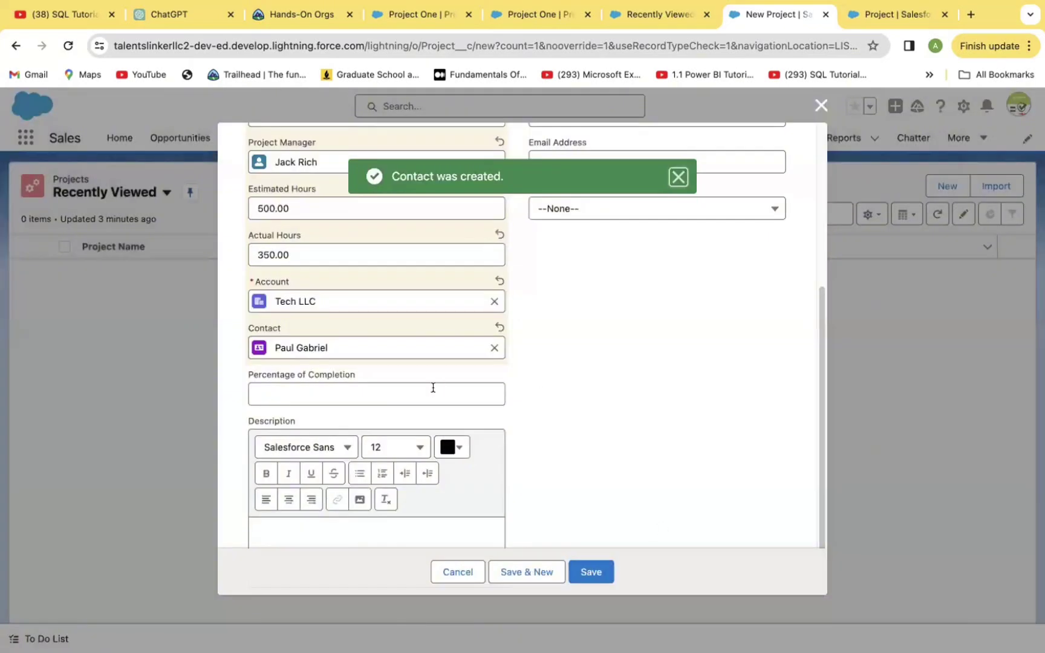
Enter 75 as the project's percentage of completion.
{"action": "left_click", "coordinate": [409, 390]}
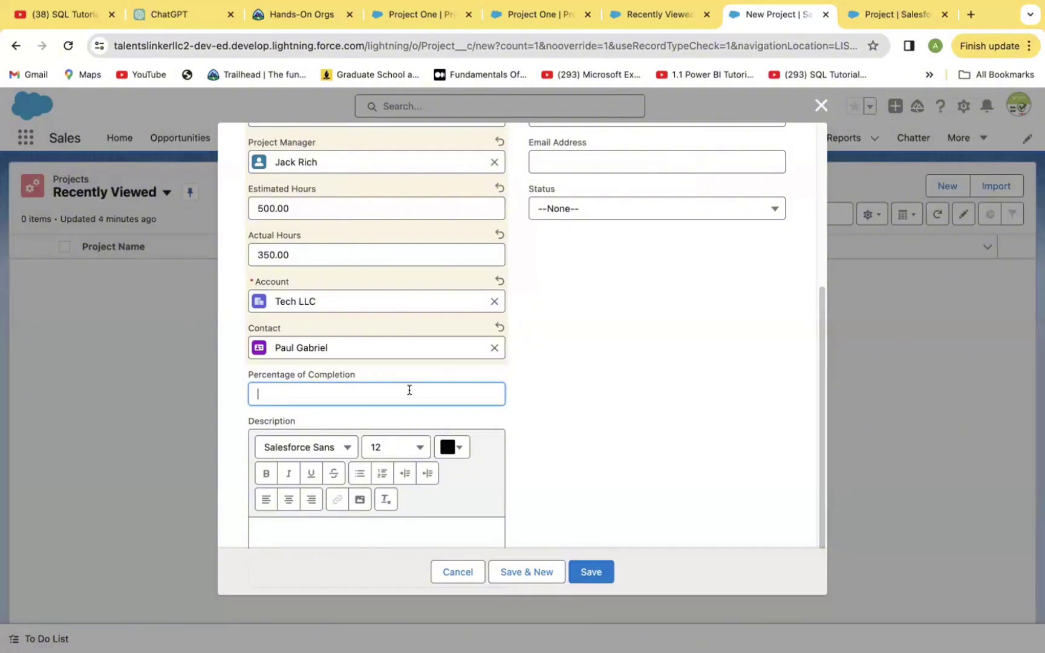
{"action": "type", "text": "75"}
{"action": "left_click", "coordinate": [574, 431]}
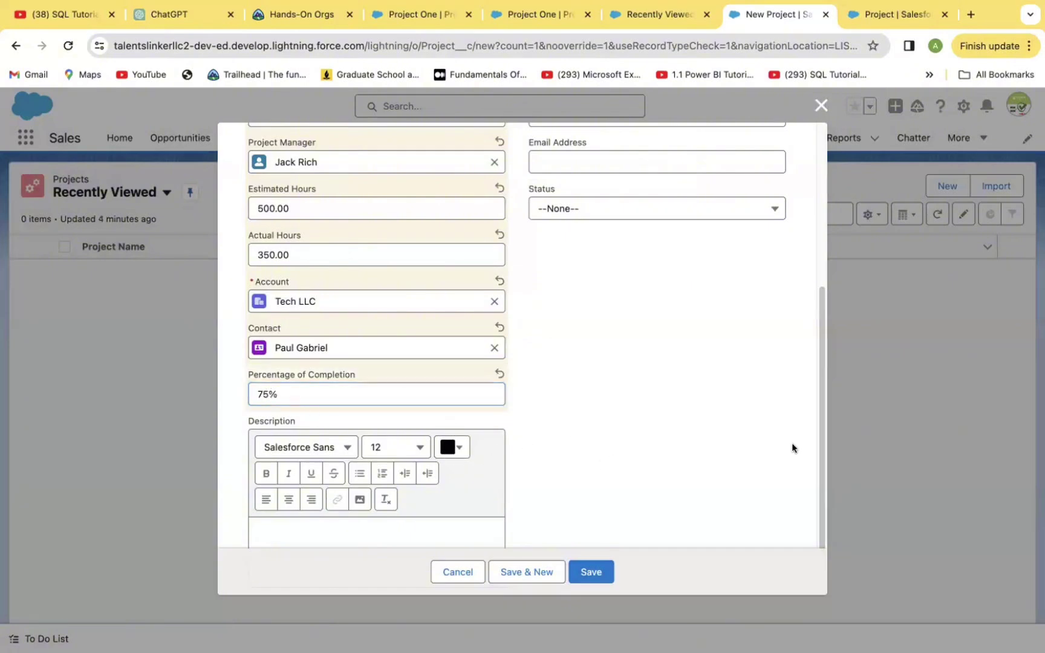
Write 'Great Job!' in the Description using crimson #BD1156 text colour.
{"action": "scroll", "coordinate": [819, 477], "scroll_direction": "down", "scroll_amount": 2}
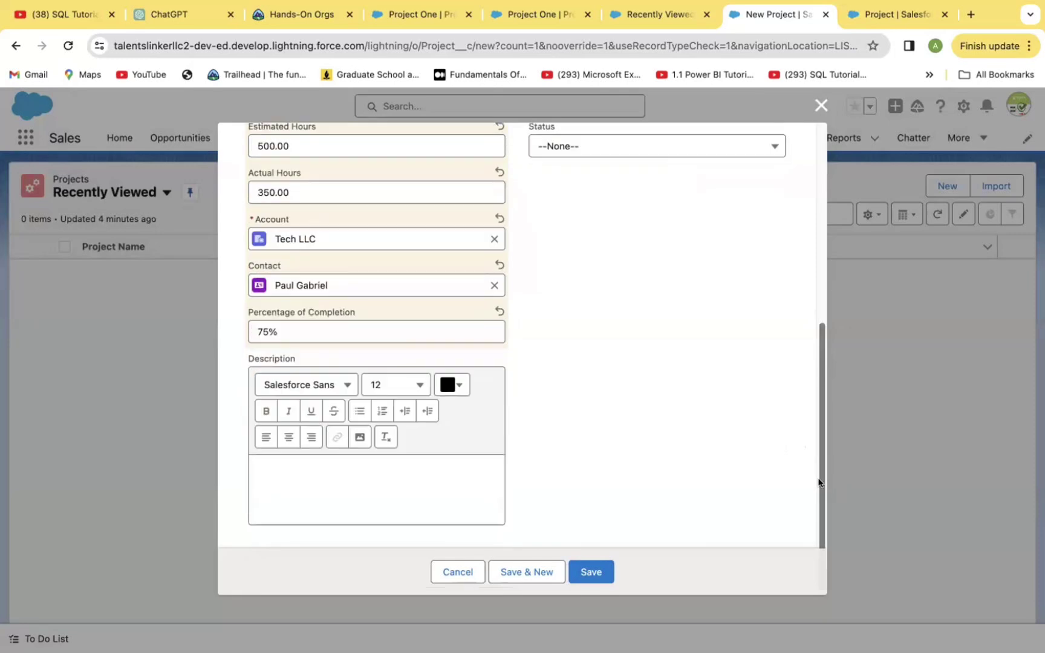
{"action": "left_click", "coordinate": [459, 386]}
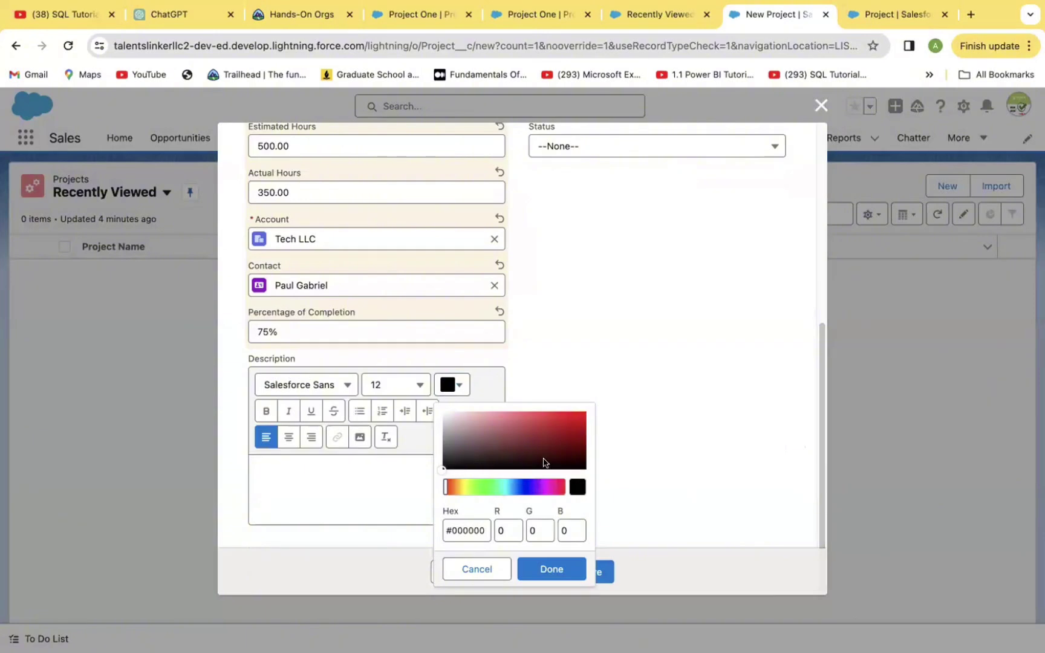
{"action": "left_click", "coordinate": [557, 430]}
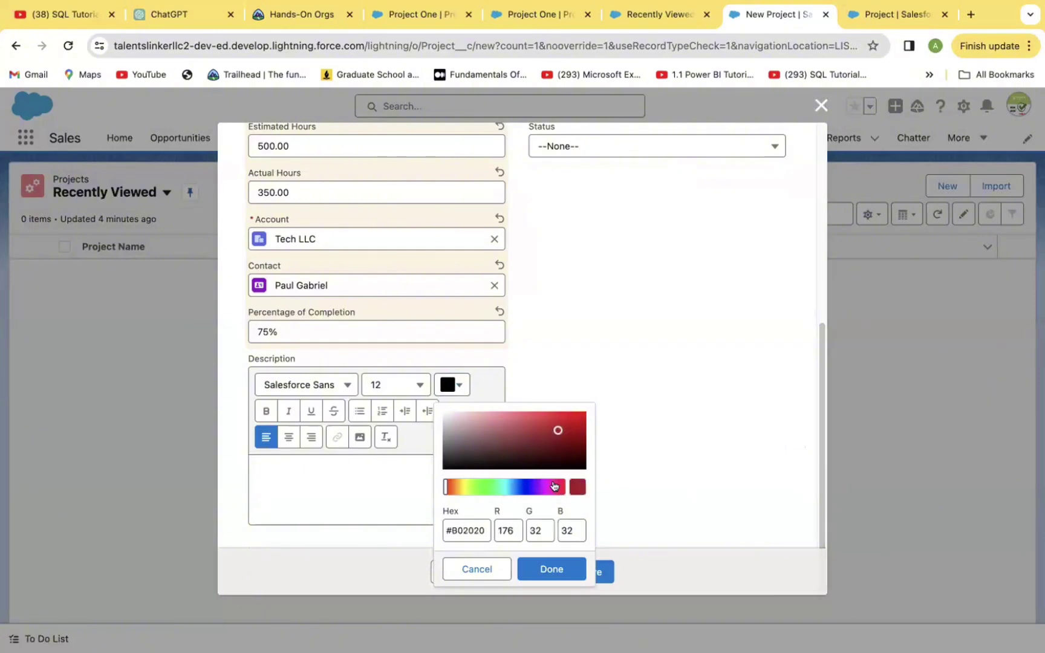
{"action": "left_click", "coordinate": [554, 486]}
{"action": "left_click", "coordinate": [292, 461]}
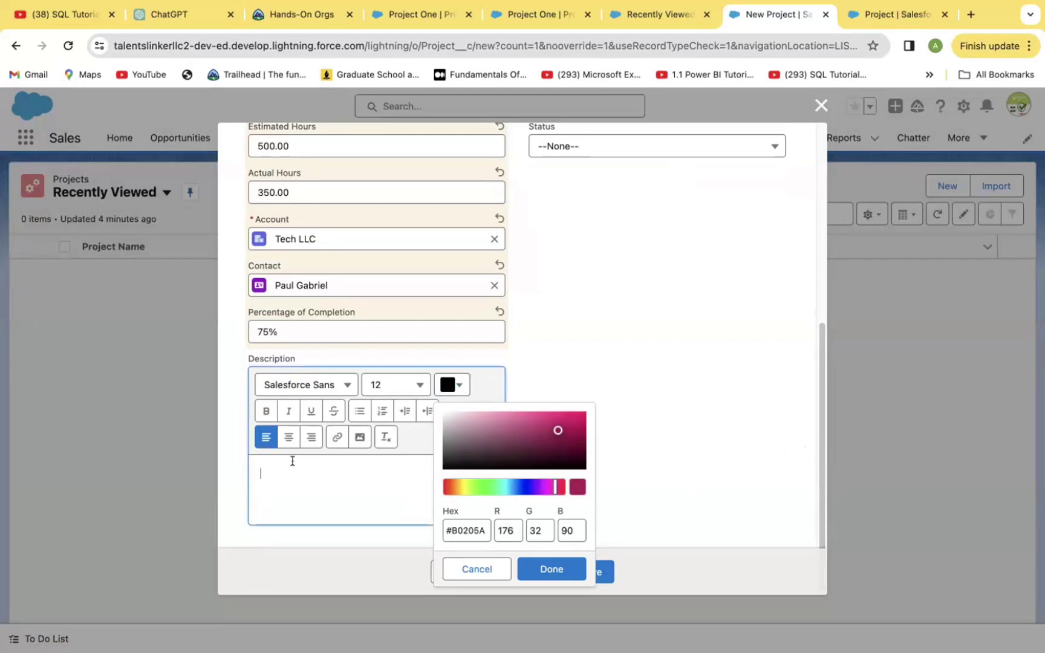
{"action": "type", "text": "g"}
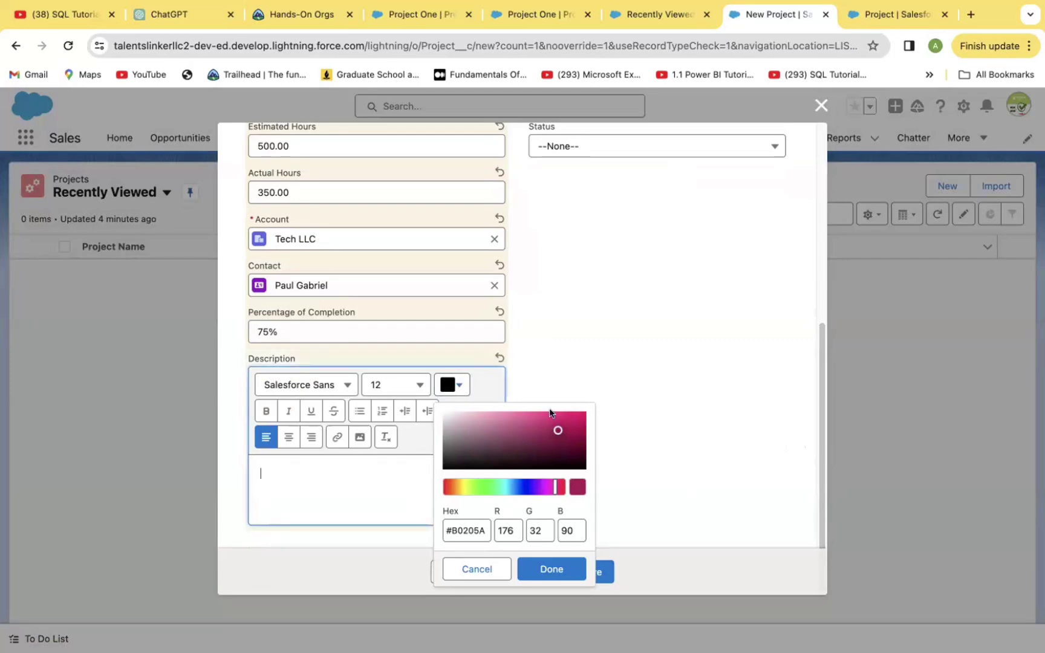
{"action": "left_click", "coordinate": [571, 427]}
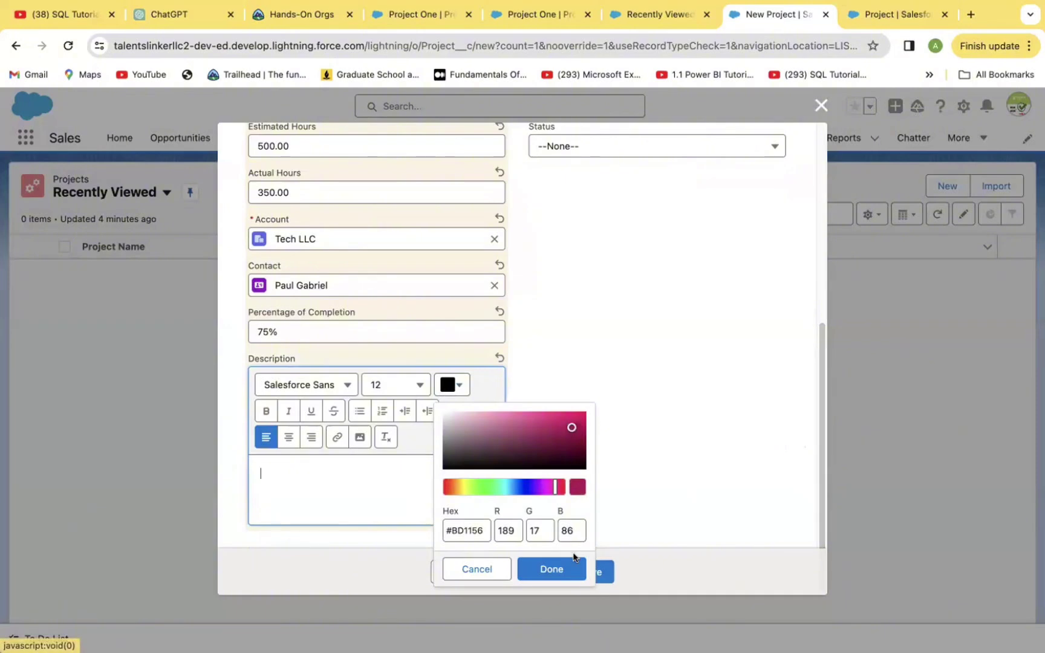
{"action": "left_click", "coordinate": [553, 569]}
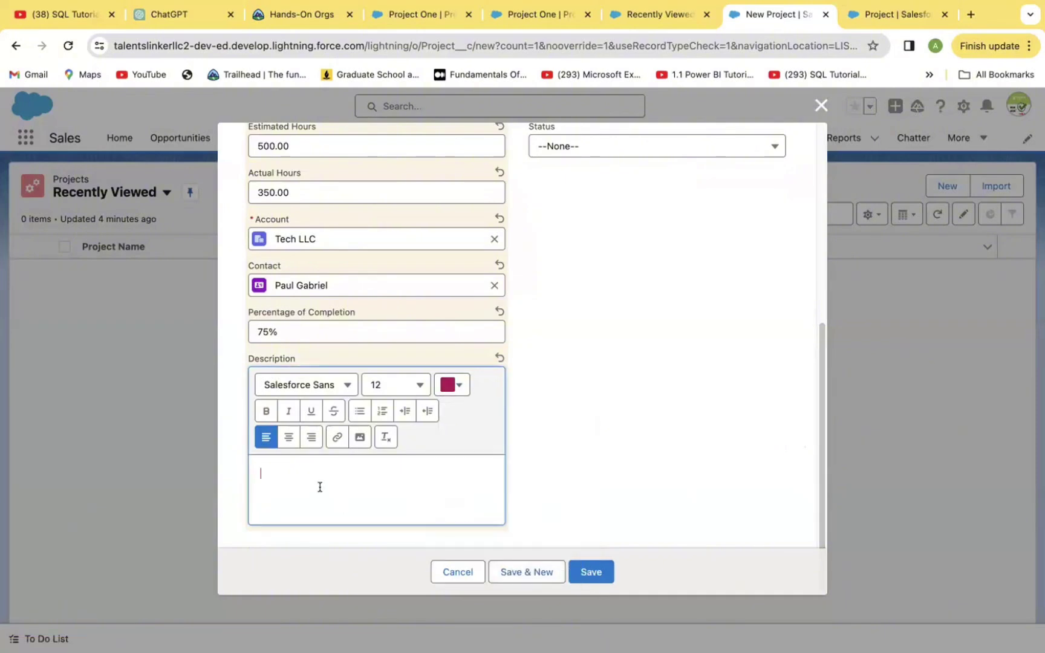
{"action": "type", "text": "Great Job!"}
Save Project One and review its details showing Tech LLC, 75% and 'Great Job!'.
{"action": "left_click", "coordinate": [591, 572]}
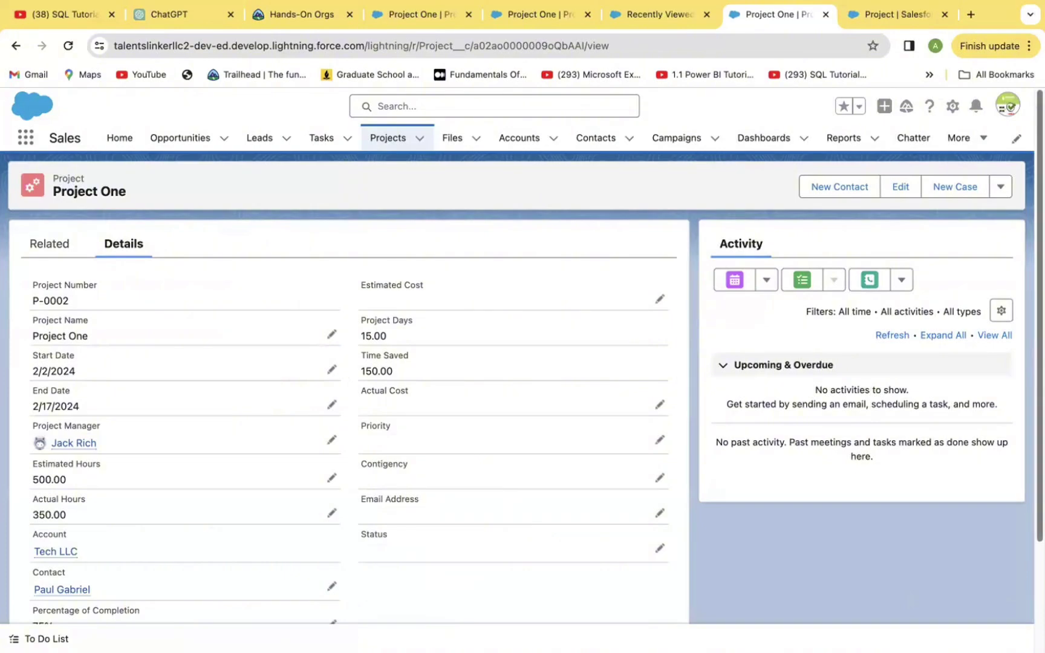
{"action": "scroll", "coordinate": [349, 411], "scroll_direction": "down", "scroll_amount": 3}
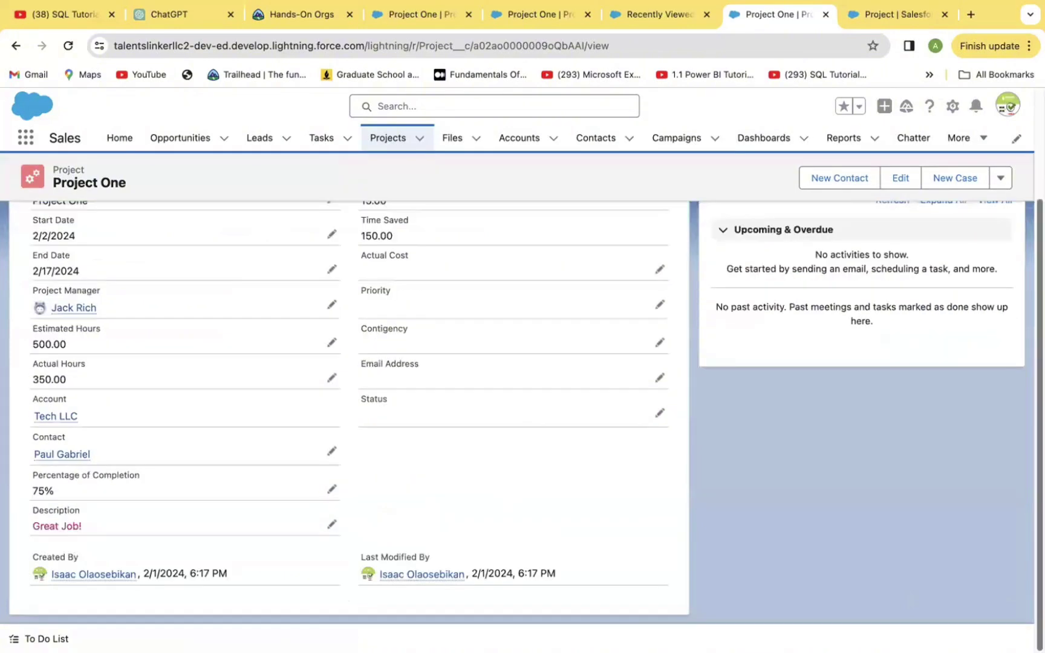